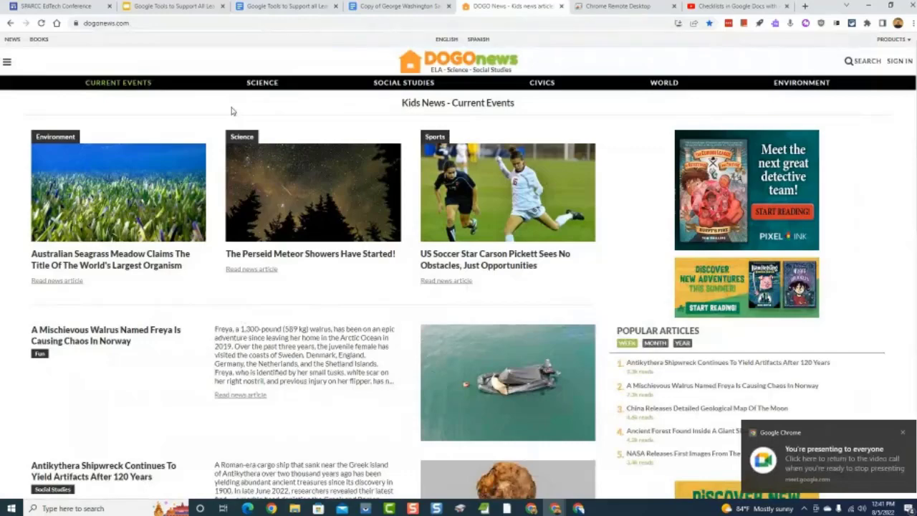
Step: Open the DOGOnews article 'The Perseid Meteor Showers Have Started!' and scroll through it
scroll(298, 272, down, 2)
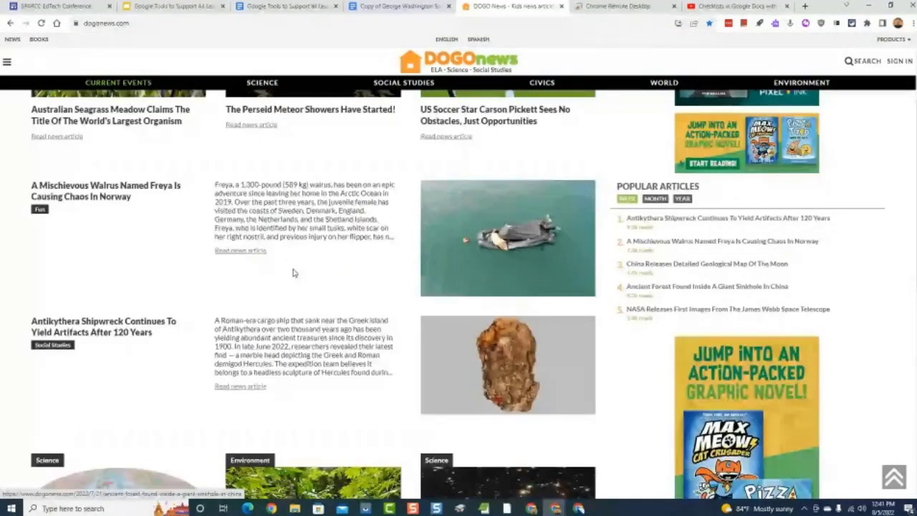
scroll(293, 272, up, 2)
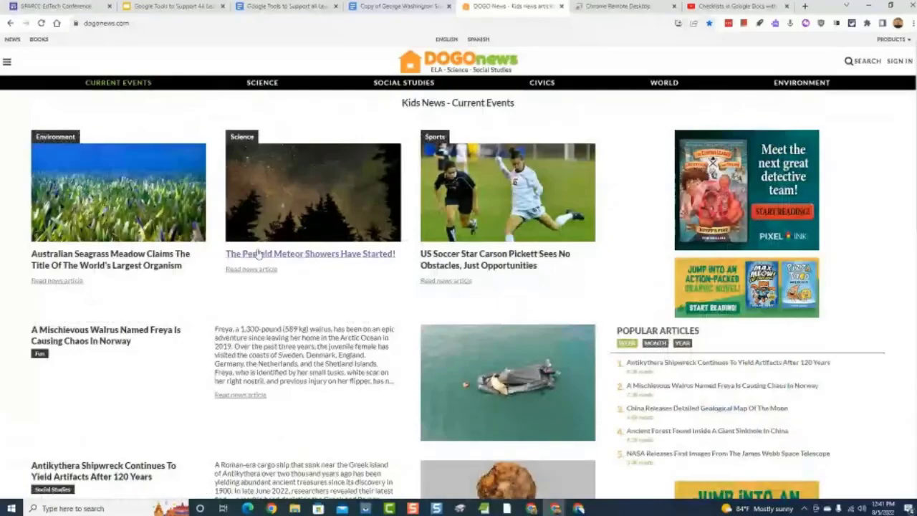
click(319, 259)
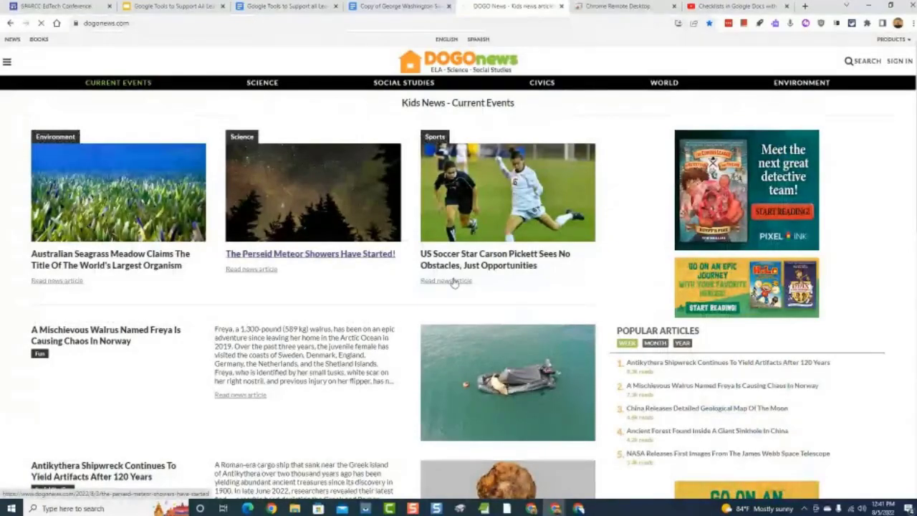
scroll(459, 275, down, 3)
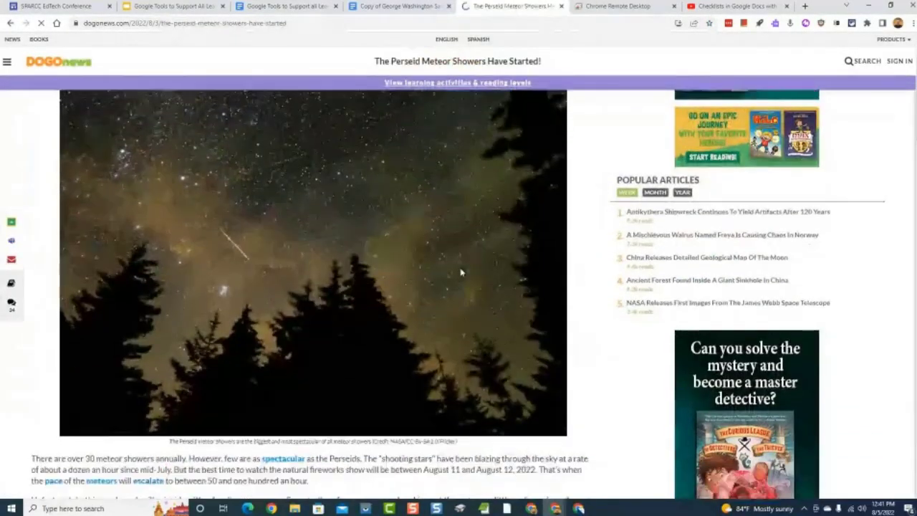
scroll(461, 273, down, 5)
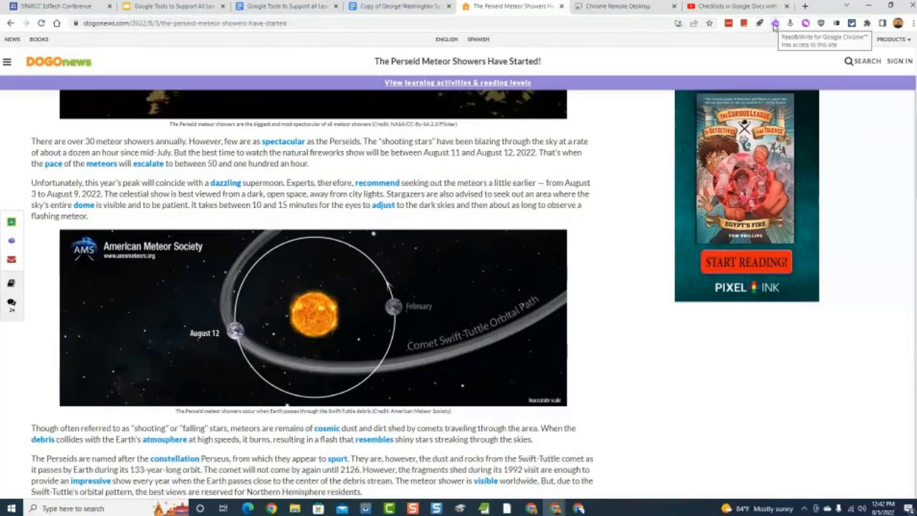
Step: Turn on Read&Write for the article, reload the page, and return to the George Washington report
click(776, 24)
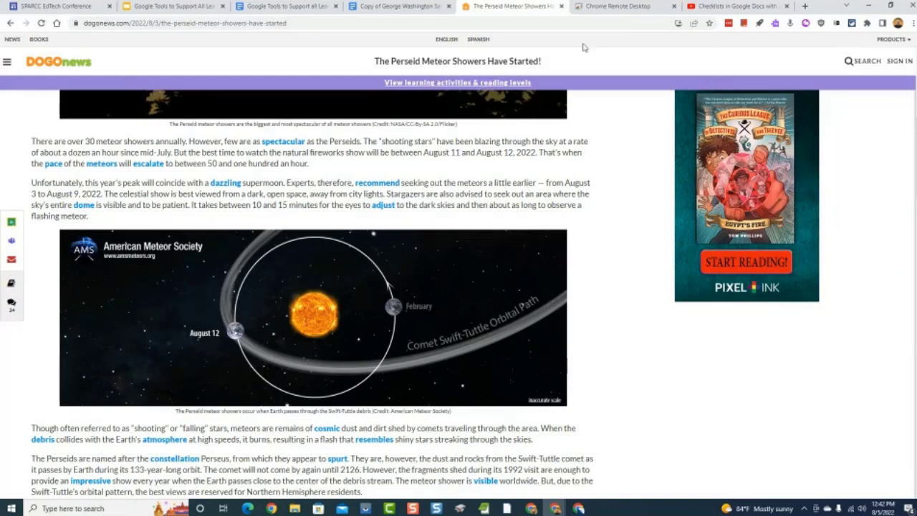
click(41, 23)
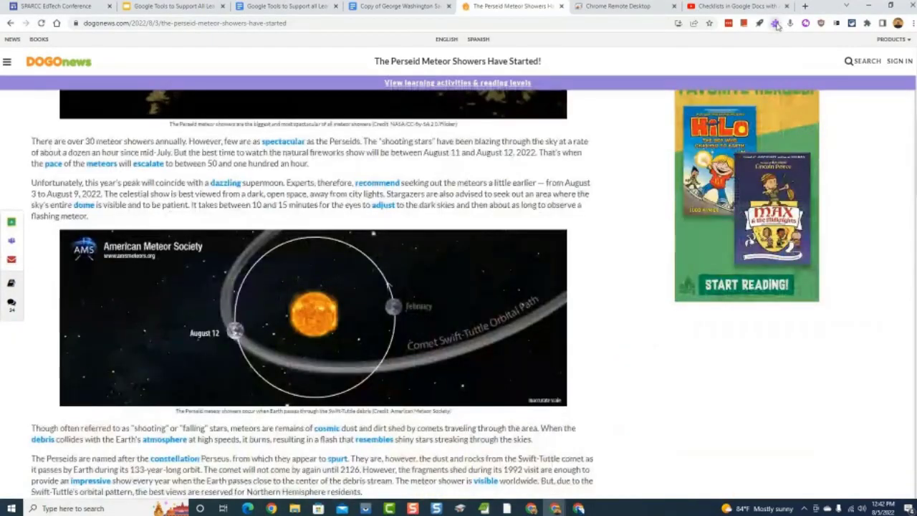
scroll(587, 179, down, 3)
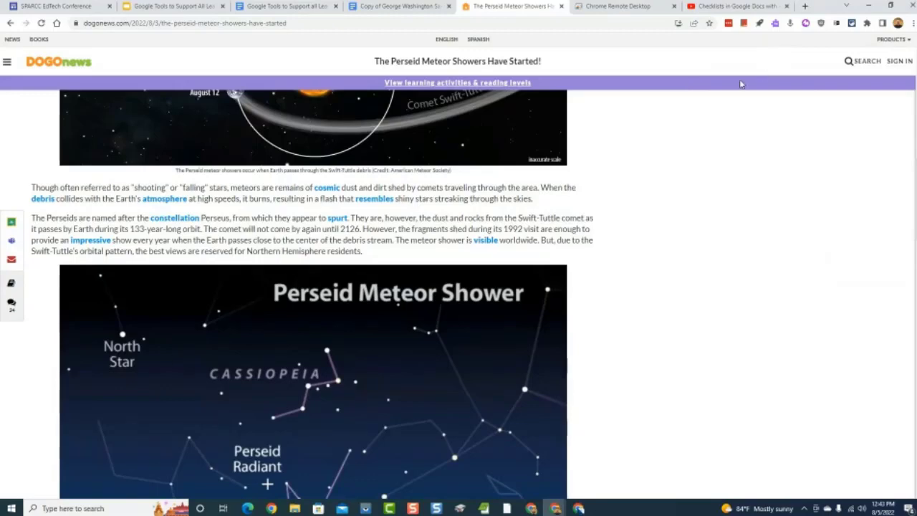
click(418, 6)
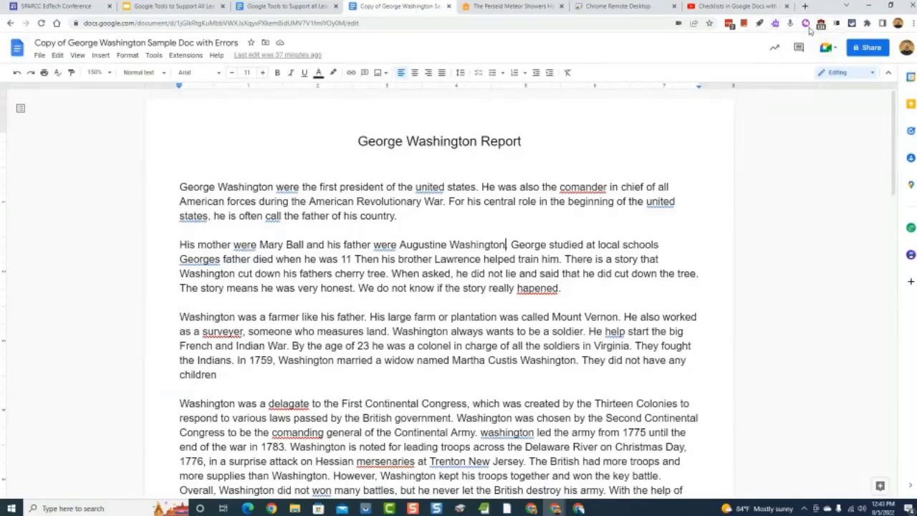
Step: Enable the Read&Write for Google Chrome extension from the extensions list and return to the report
click(852, 23)
scroll(802, 169, down, 5)
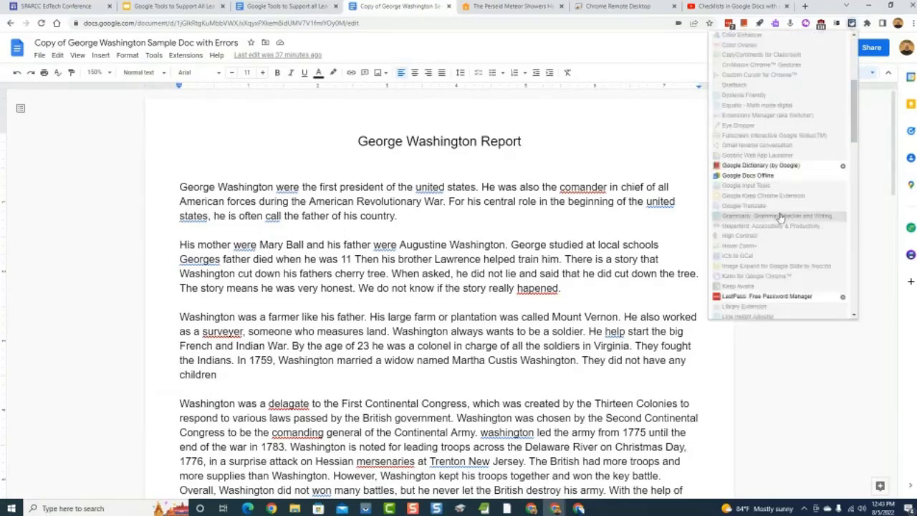
scroll(770, 218, down, 3)
scroll(763, 209, down, 3)
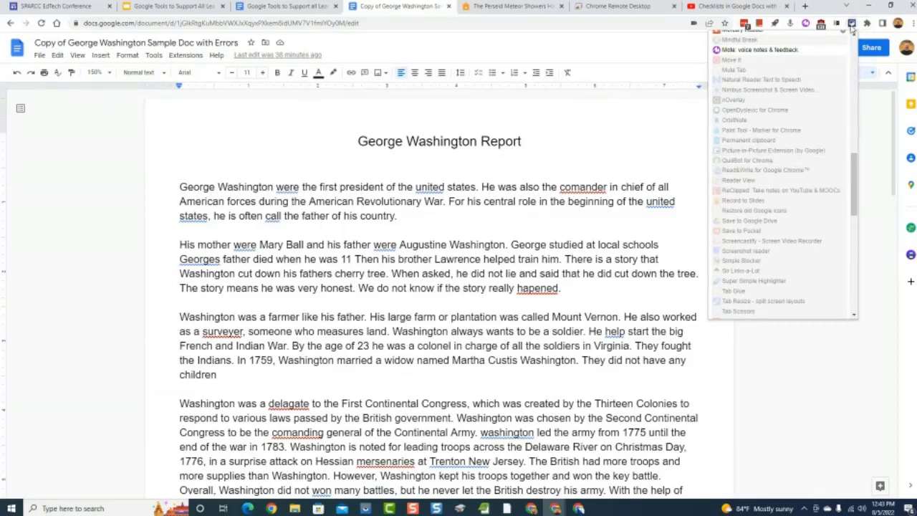
click(765, 172)
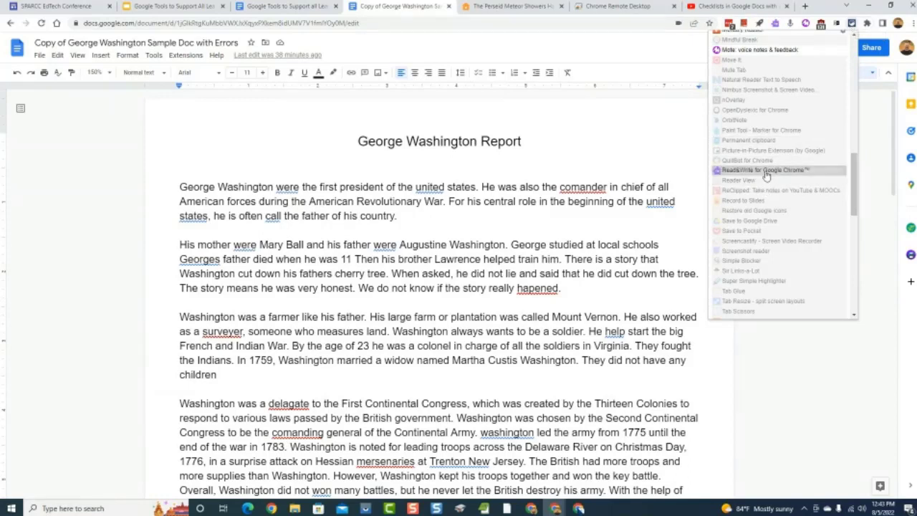
click(630, 169)
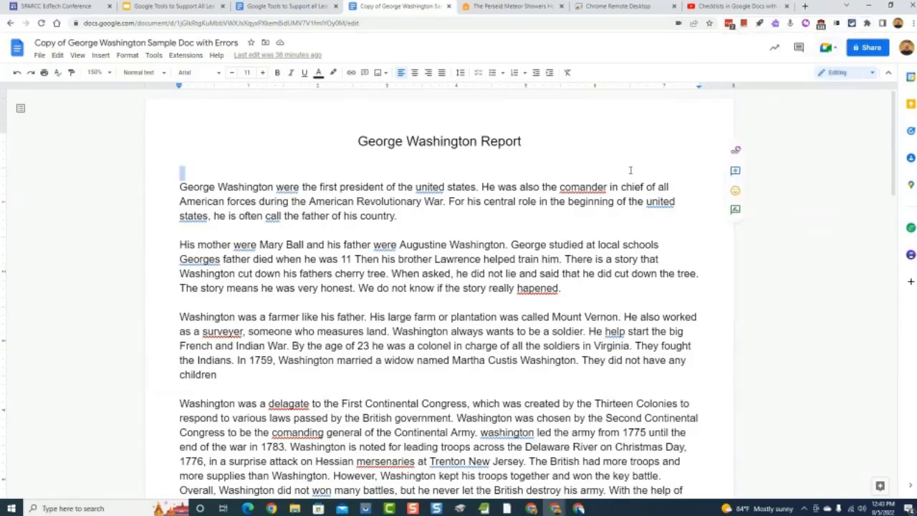
Step: Reload the Perseid Meteor Showers article and load the Read&Write reading toolbar on it
click(512, 7)
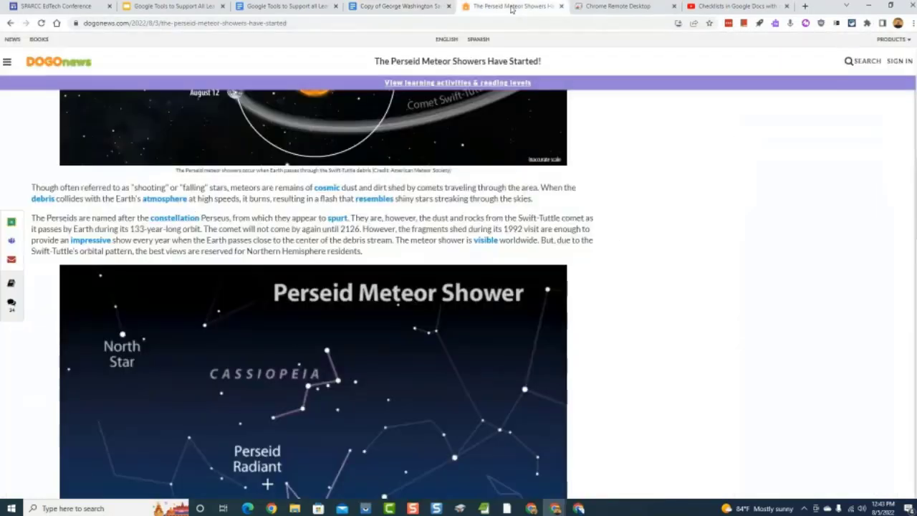
click(41, 23)
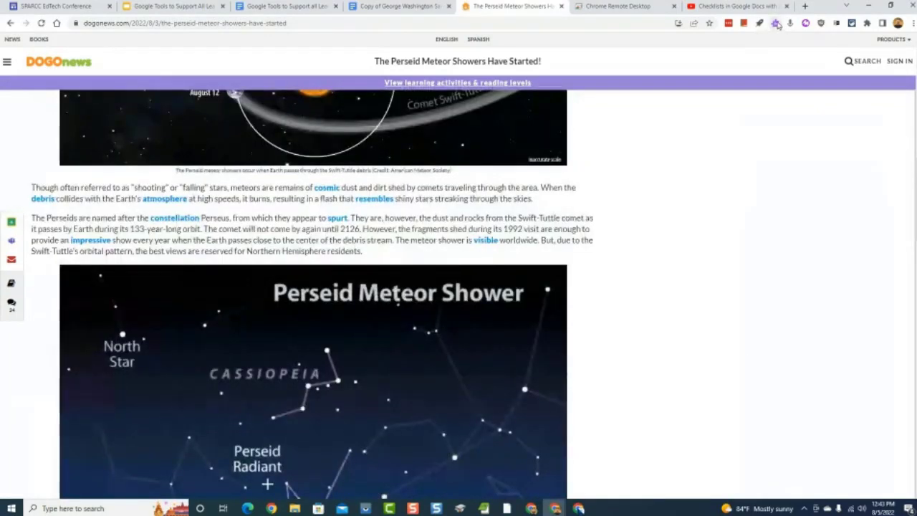
click(775, 24)
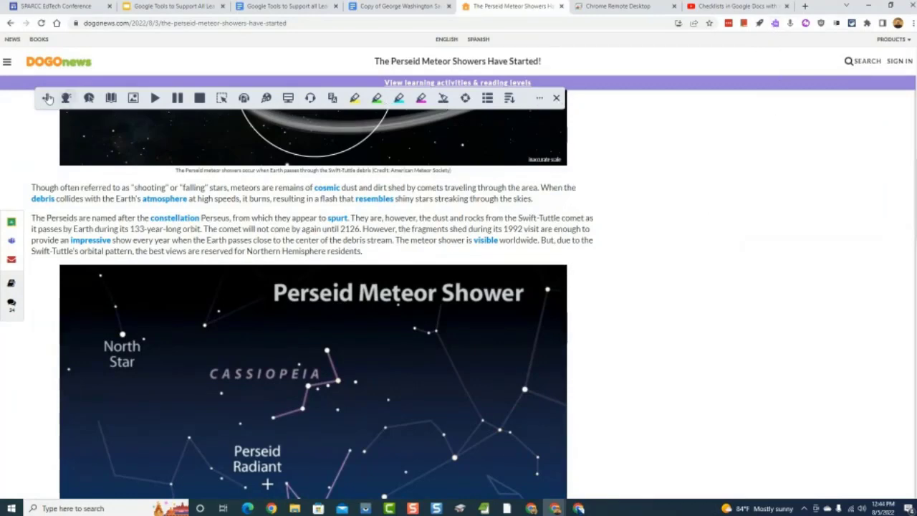
Step: Play the paragraph beginning 'Though often referred to' aloud with Read&Write, then stop it
drag(48, 99, 34, 125)
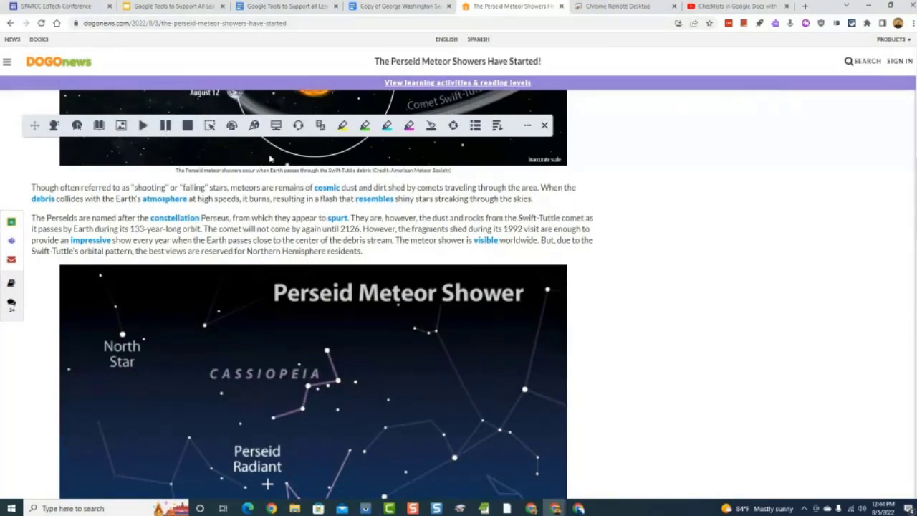
drag(540, 200, 51, 156)
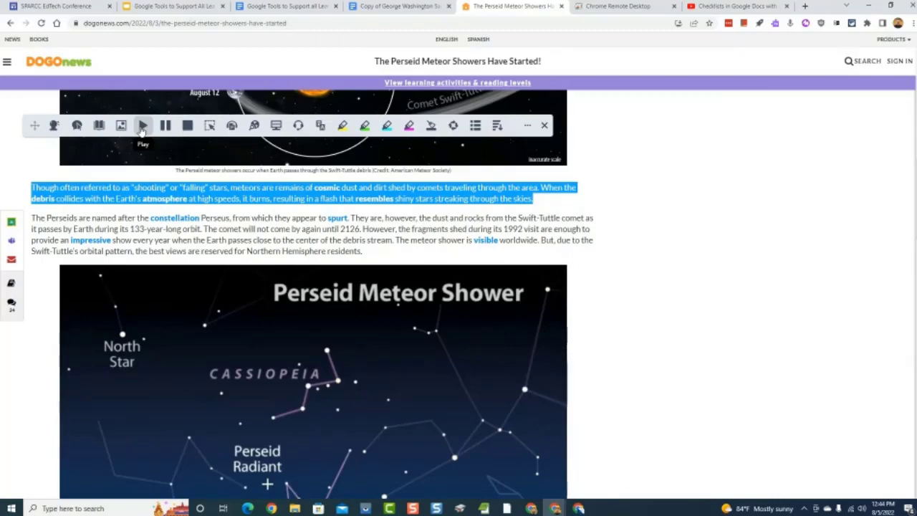
click(143, 126)
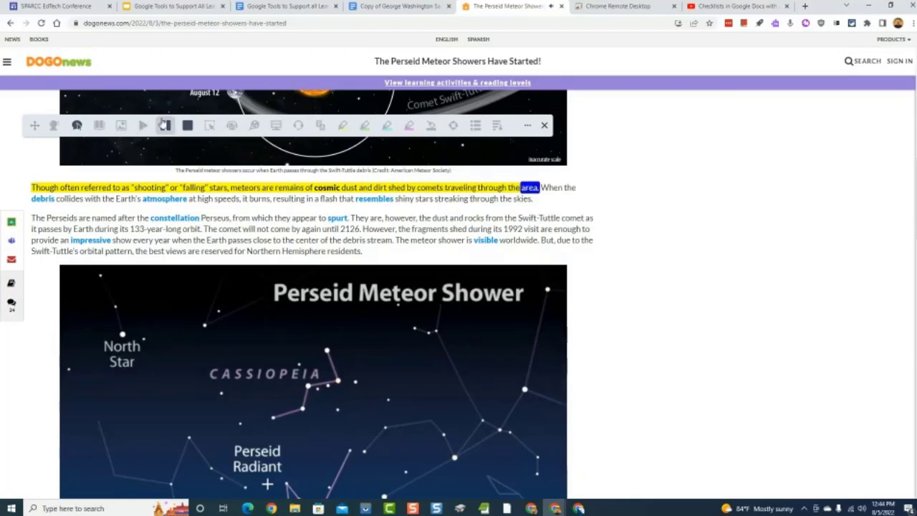
click(187, 126)
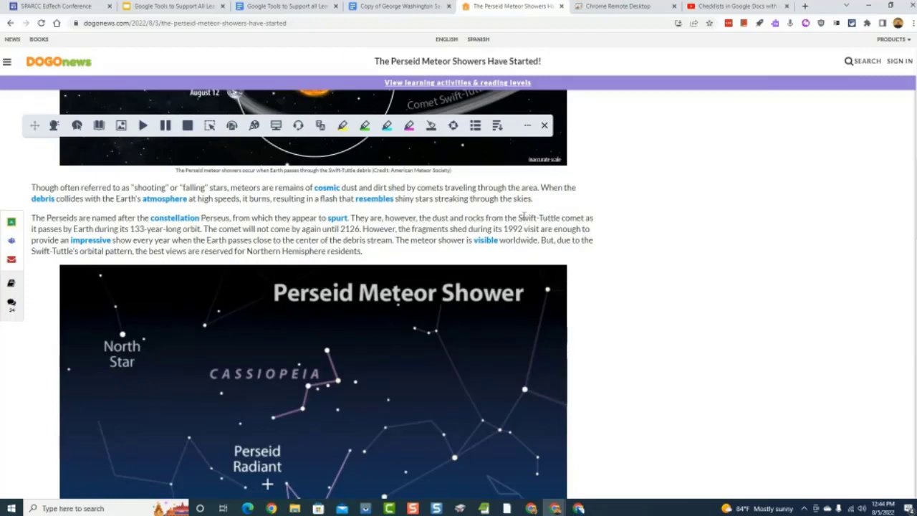
drag(544, 202, 27, 183)
click(414, 6)
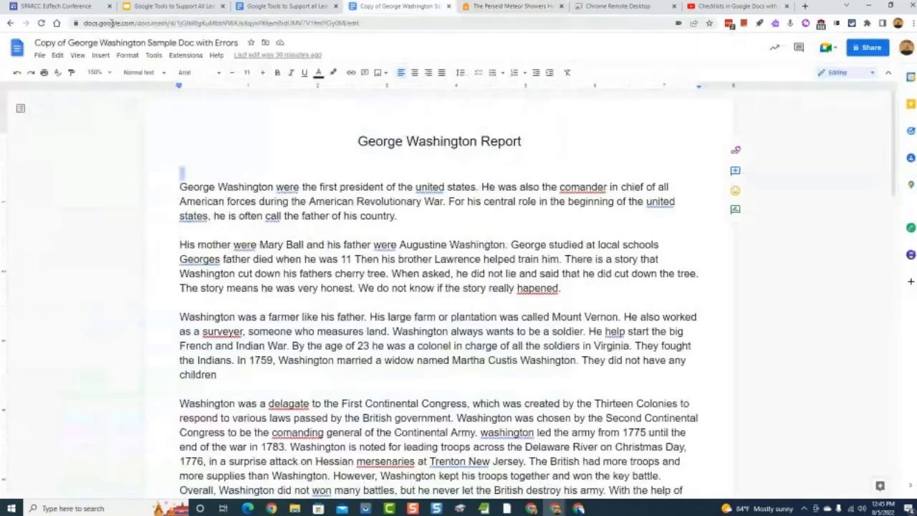
Step: Reload the George Washington report so Read&Write loads, and set the zoom to 150%
click(41, 23)
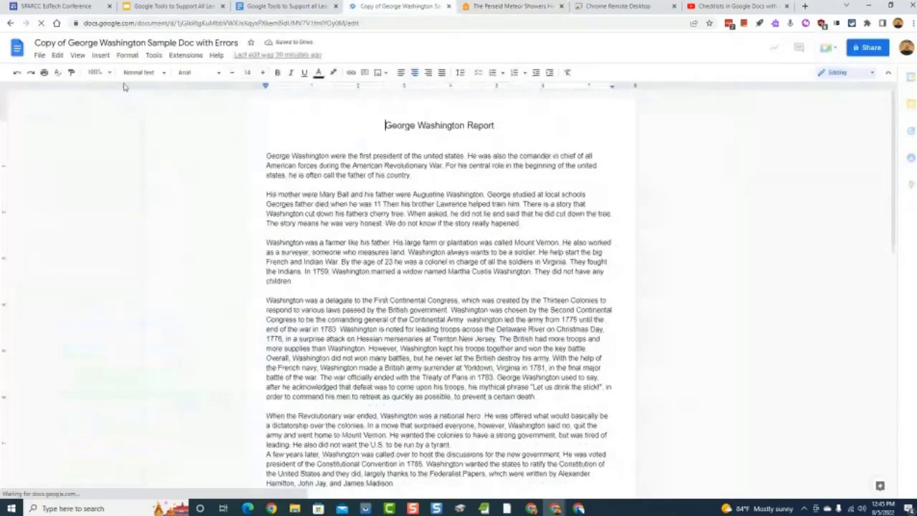
click(99, 72)
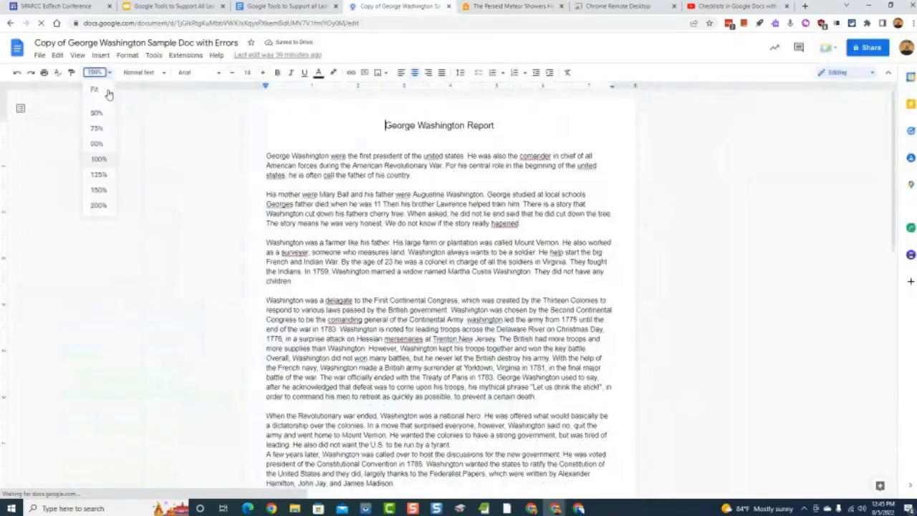
click(99, 190)
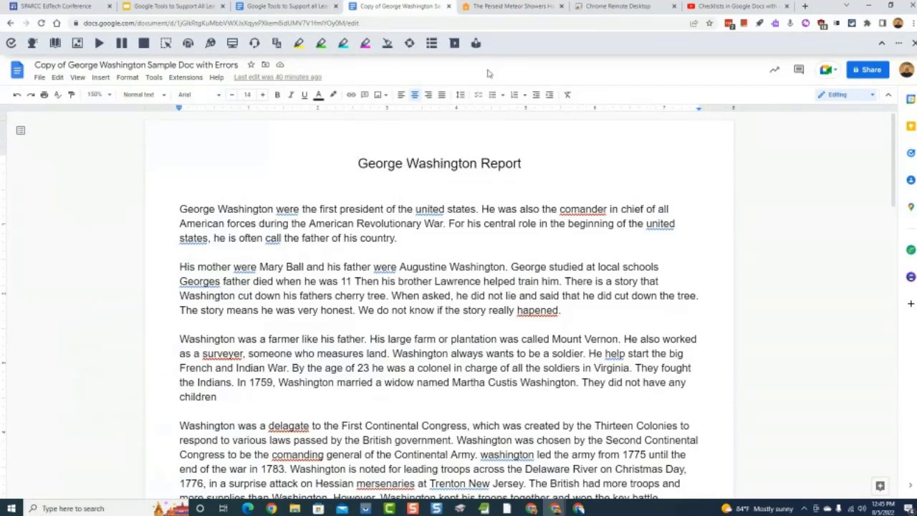
click(525, 8)
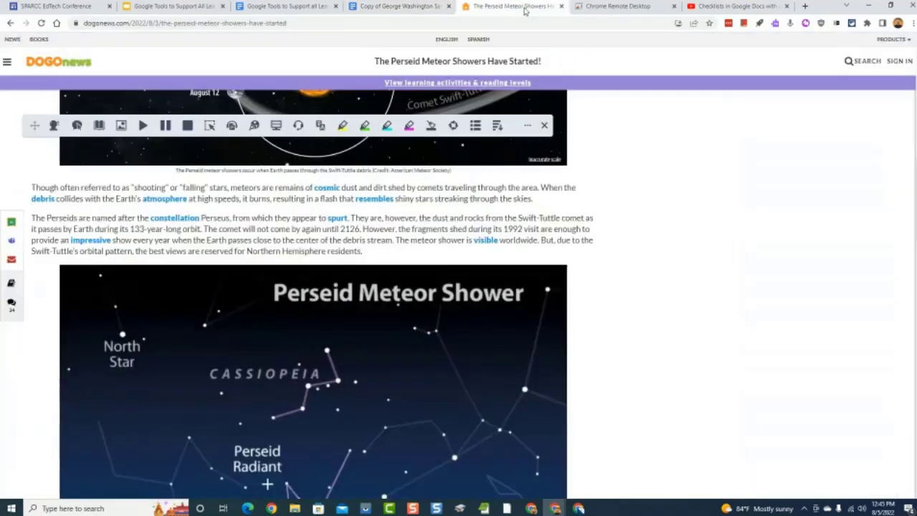
click(405, 5)
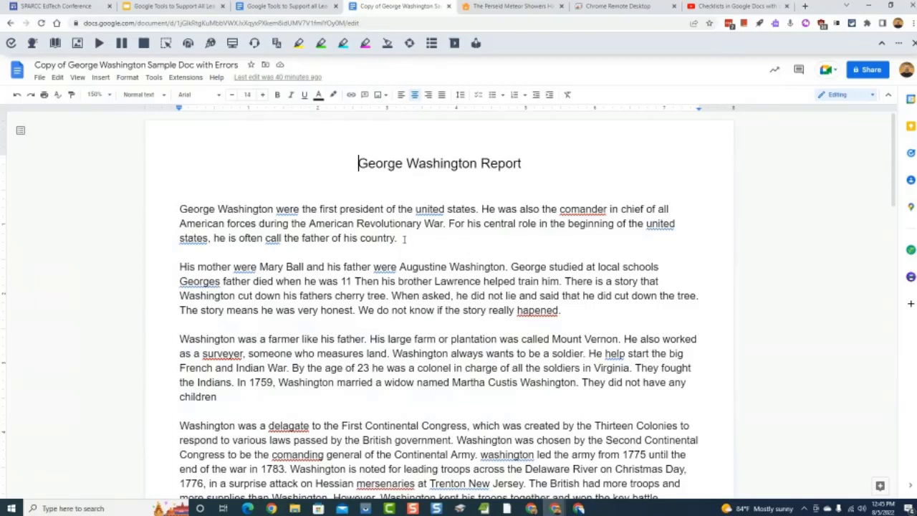
Step: Play the first paragraph aloud, then set the Read&Write voice to English (US) Female Allison and save
drag(405, 241, 177, 208)
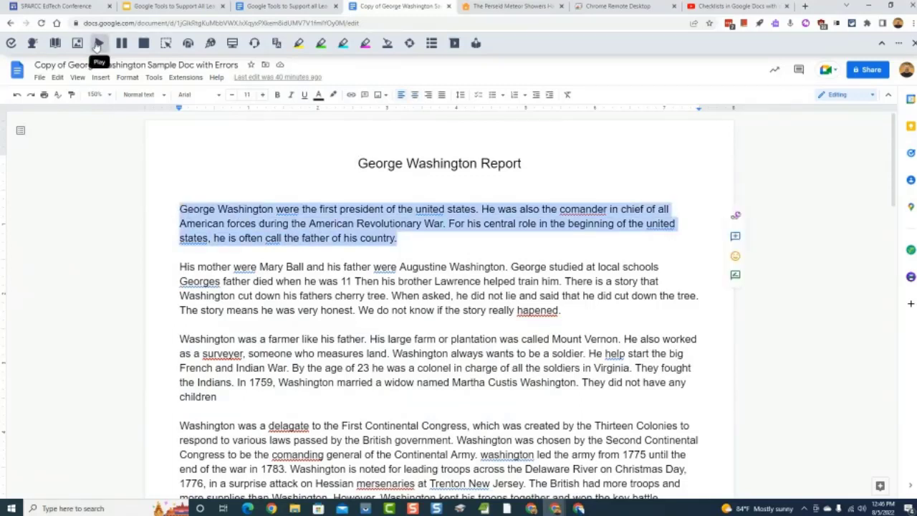
click(98, 45)
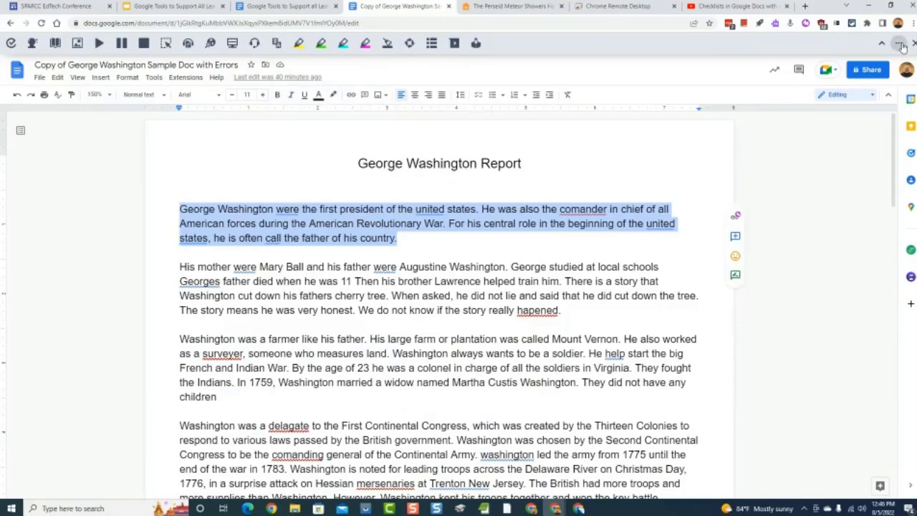
click(901, 45)
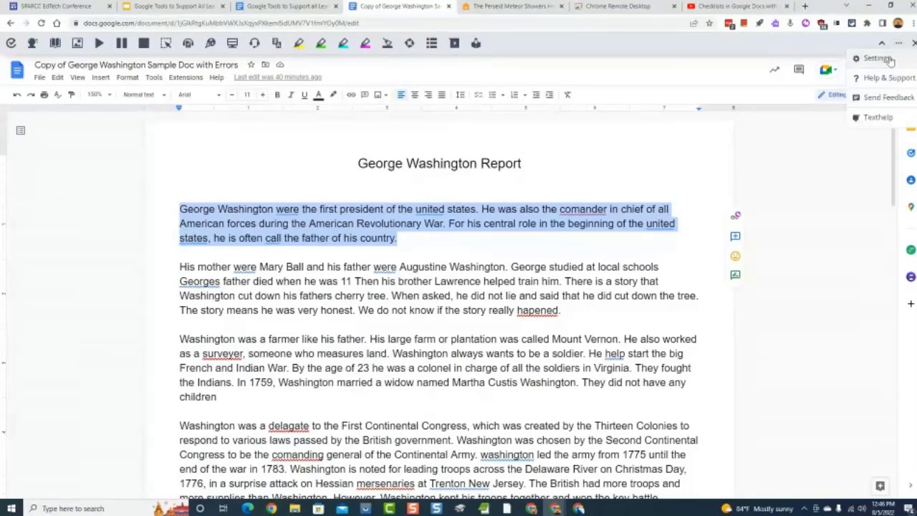
click(875, 58)
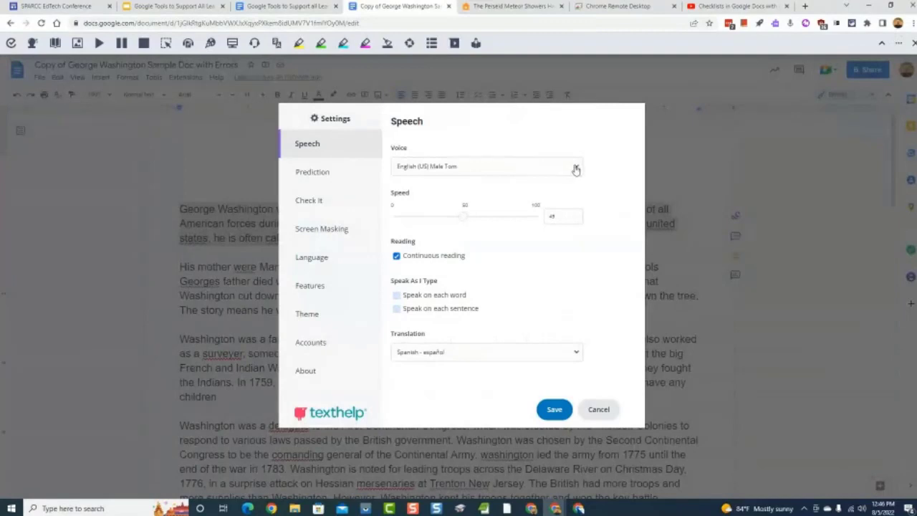
click(576, 167)
drag(581, 207, 579, 187)
click(574, 229)
click(576, 170)
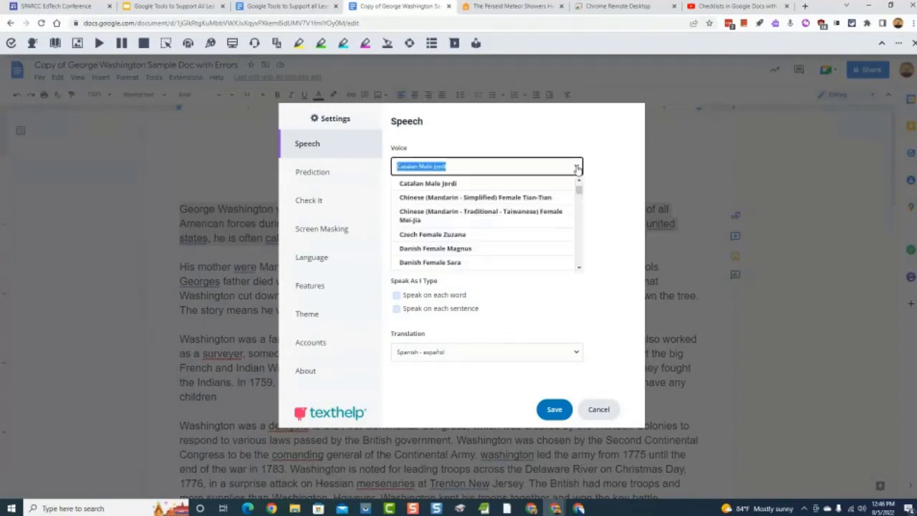
scroll(578, 218, down, 5)
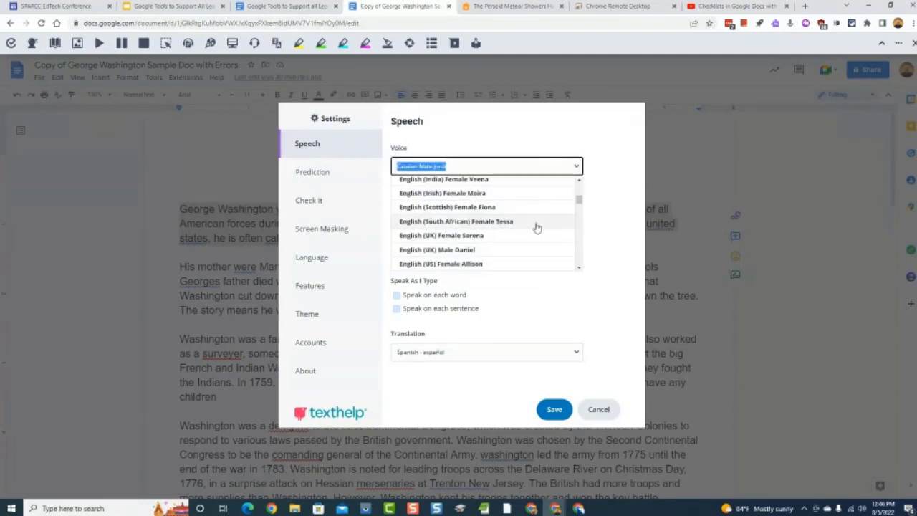
scroll(536, 227, down, 1)
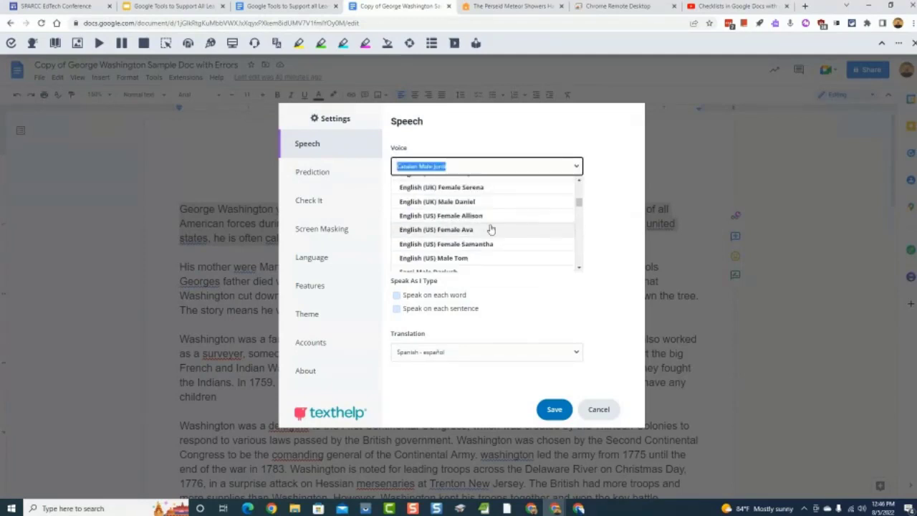
click(441, 215)
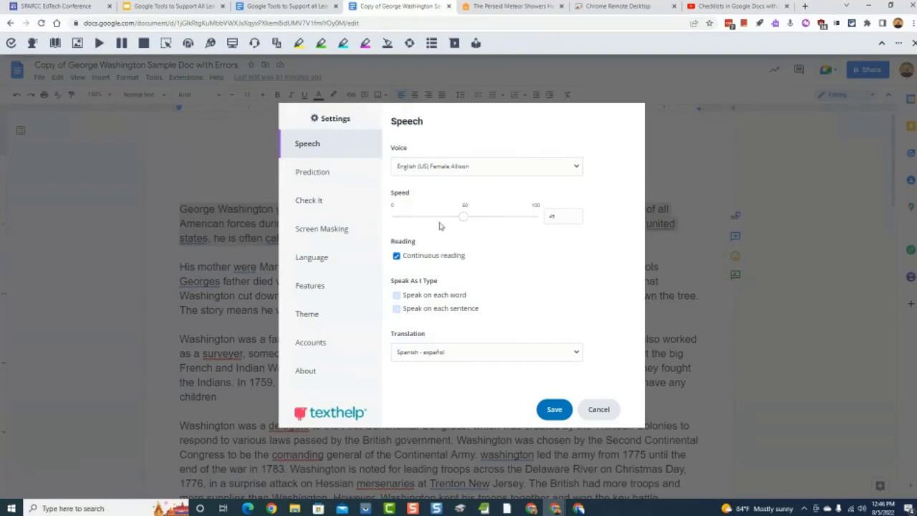
click(553, 410)
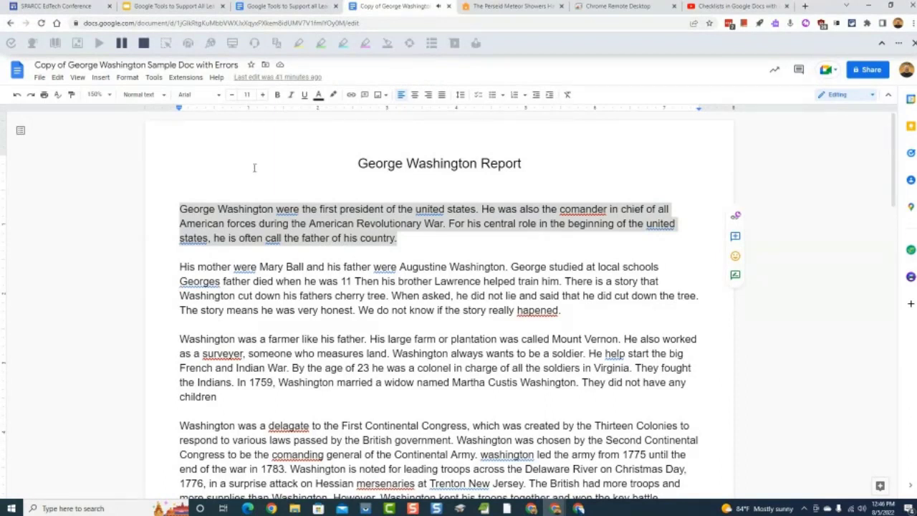
Step: Stop playback and translate 'beginning' into Spanish with Read&Write, then go to the Google Tools document
click(144, 43)
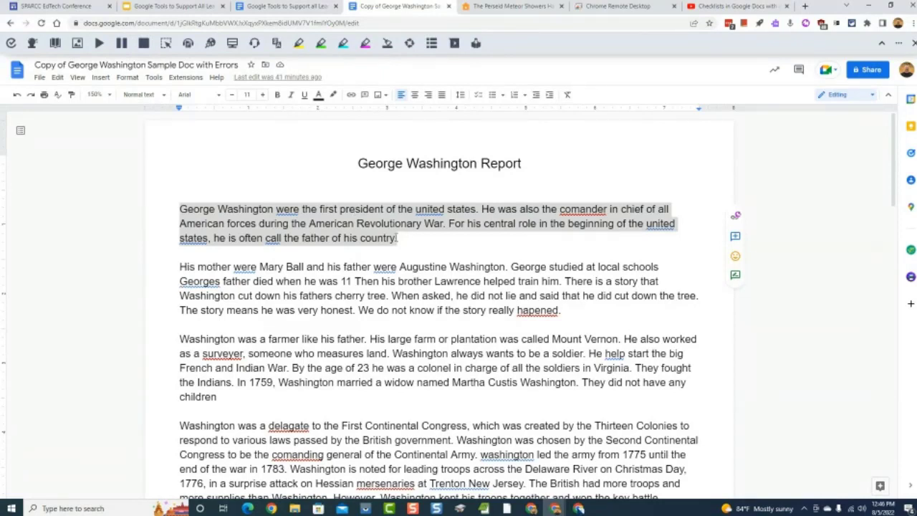
click(462, 256)
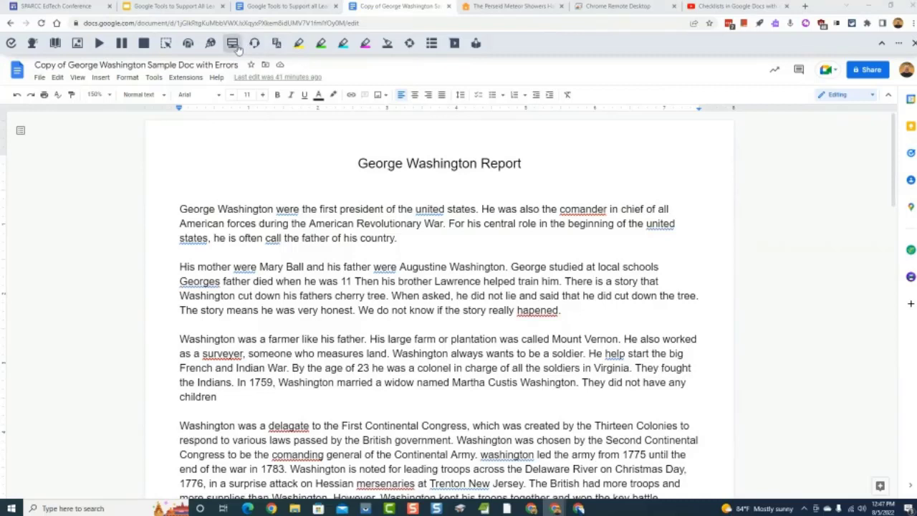
click(277, 44)
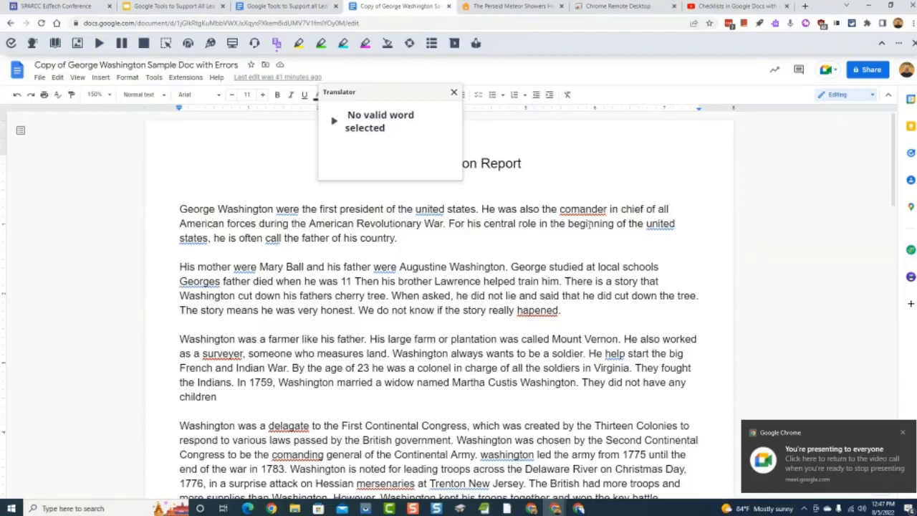
double_click(589, 223)
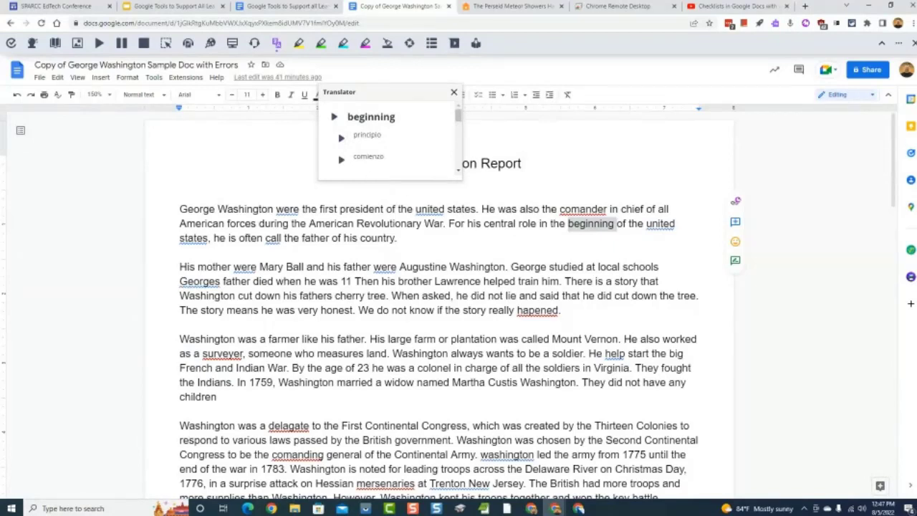
click(453, 92)
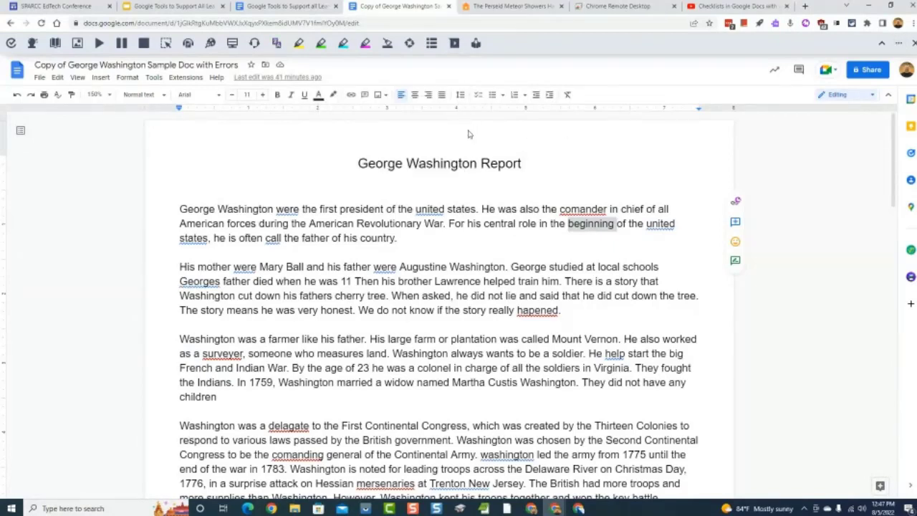
click(479, 236)
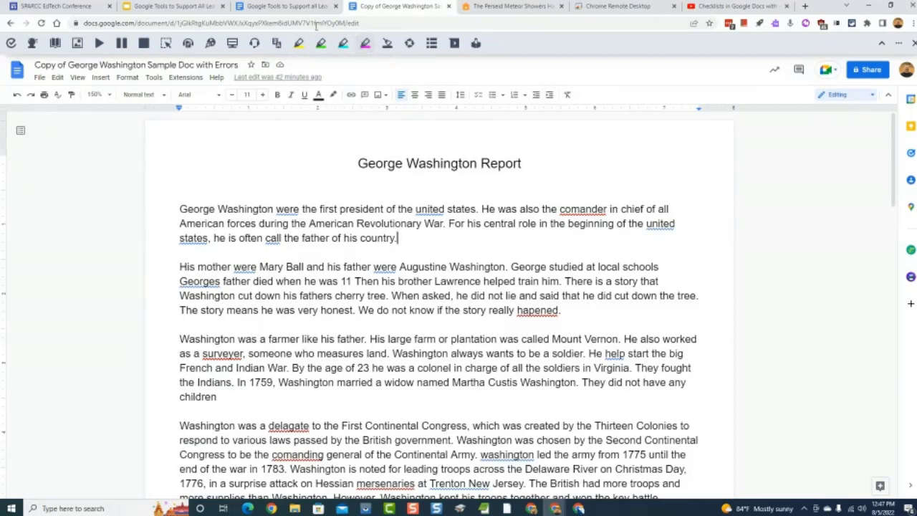
click(286, 6)
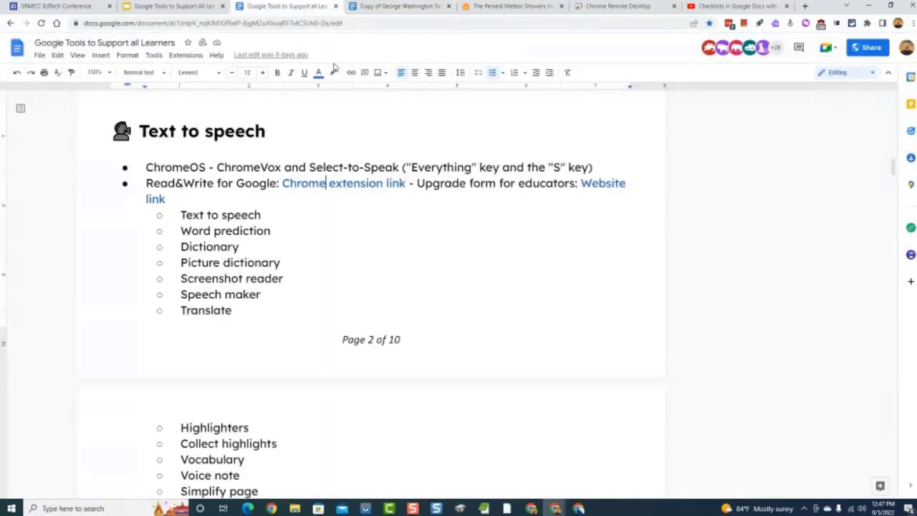
Step: Show the preview card for the educators' 'Website link' to Texthelp's Free For Teachers page
drag(499, 184, 599, 196)
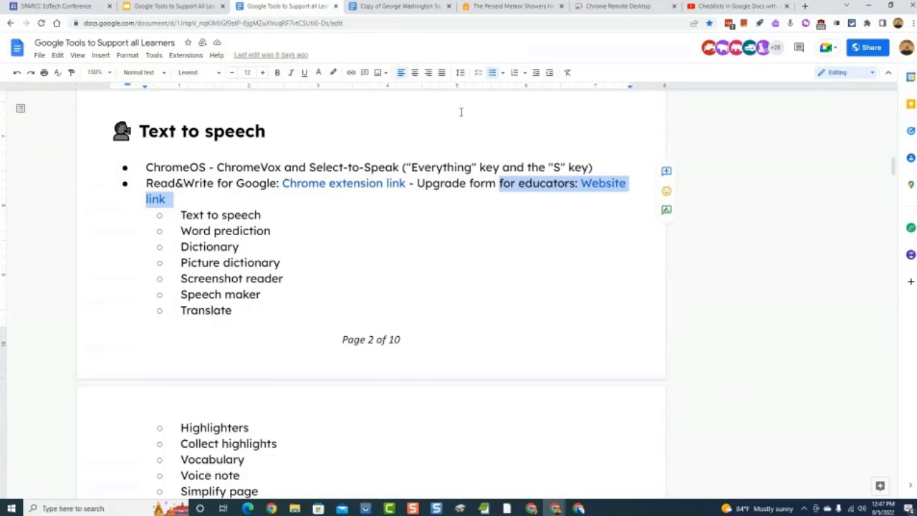
click(469, 183)
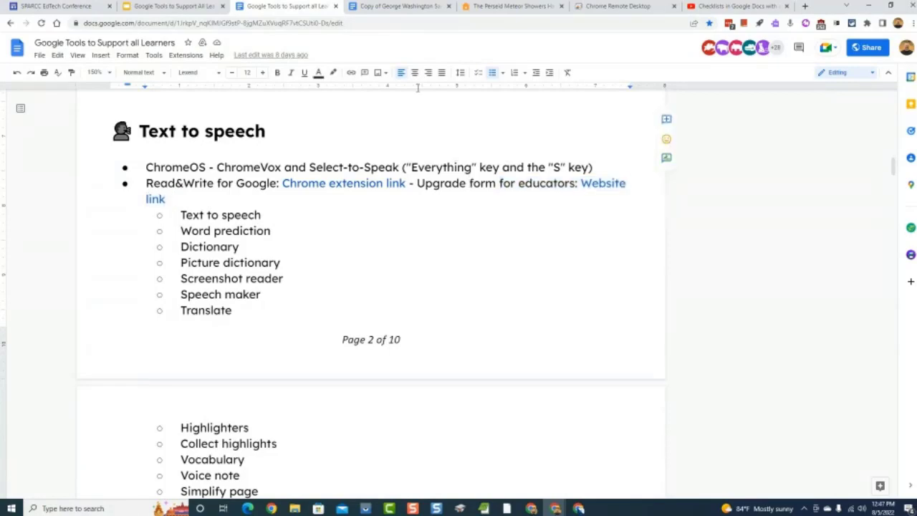
click(400, 6)
click(300, 6)
click(392, 7)
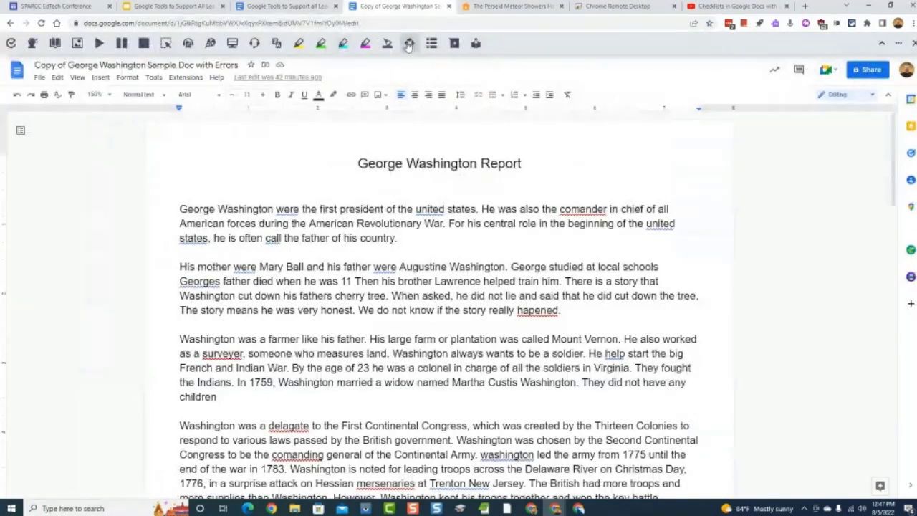
click(306, 7)
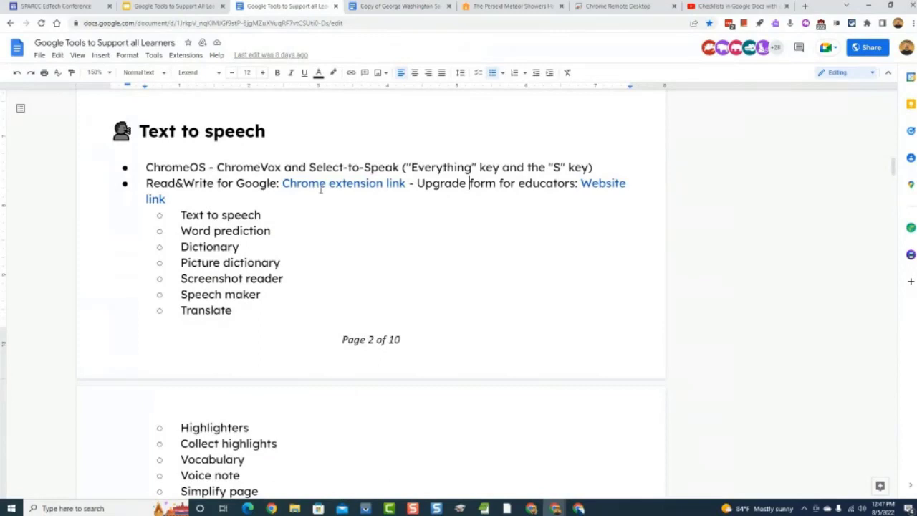
click(604, 186)
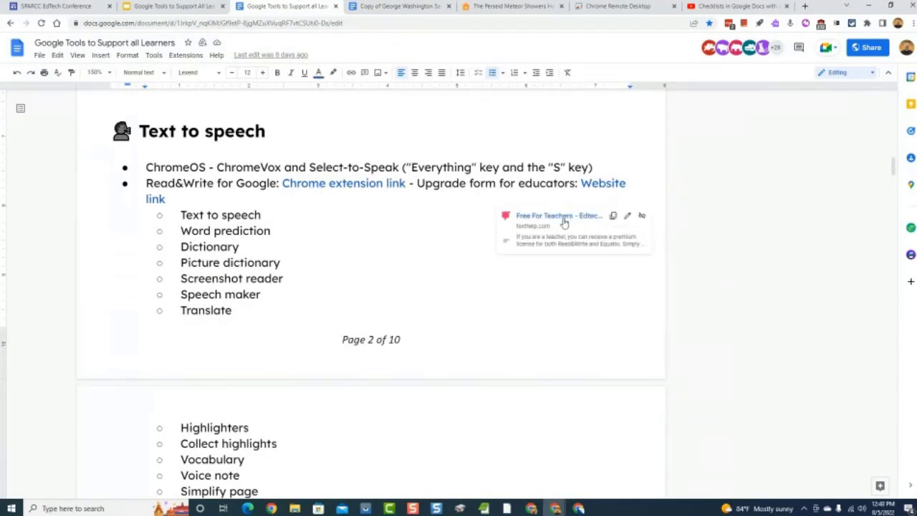
Step: Open Texthelp's Read&Write Free for Teachers K-12 sign-up page, then close it and return to the report
click(563, 218)
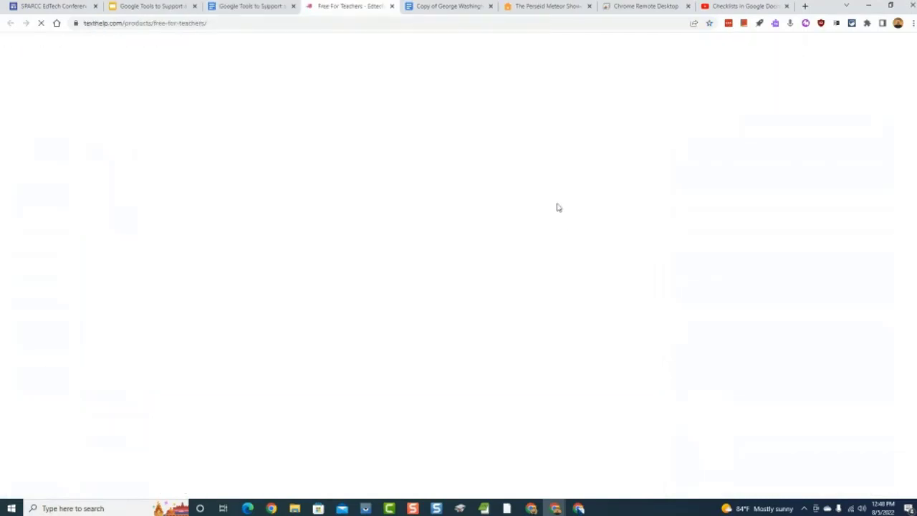
scroll(501, 193, down, 2)
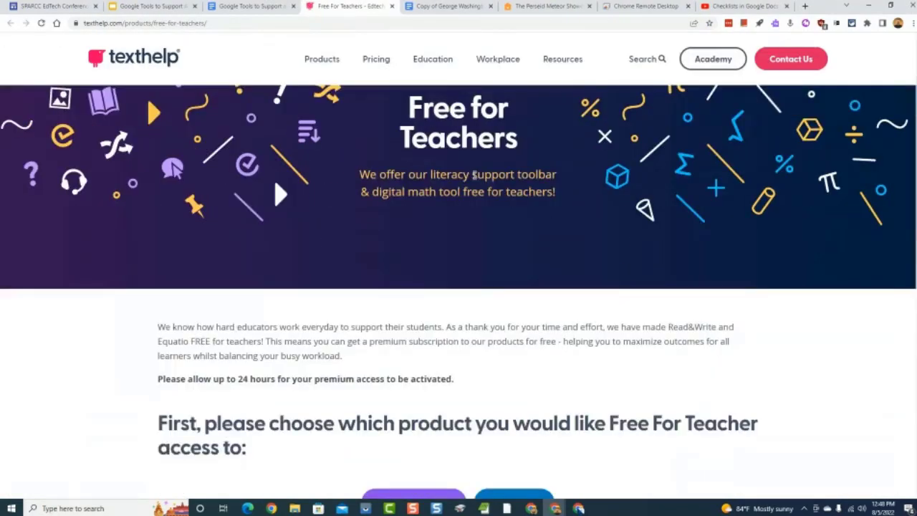
scroll(473, 175, down, 4)
click(413, 219)
scroll(546, 189, down, 4)
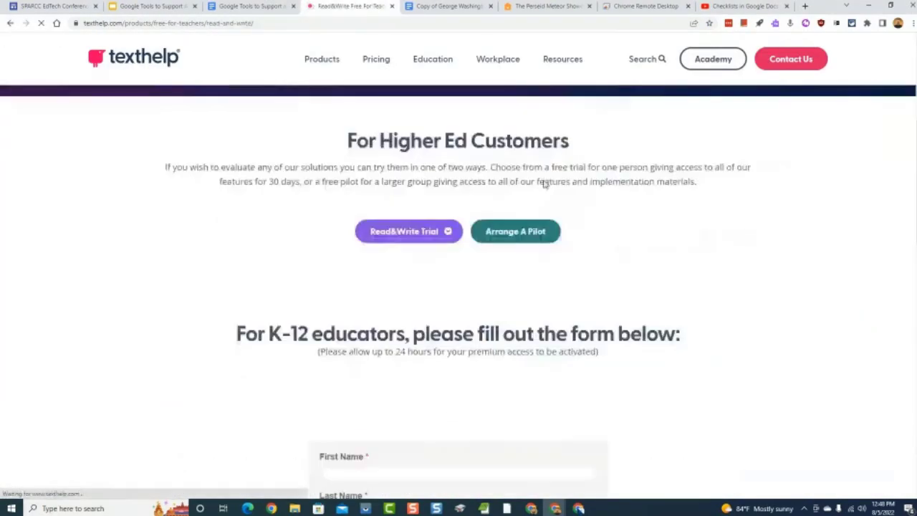
scroll(545, 183, down, 4)
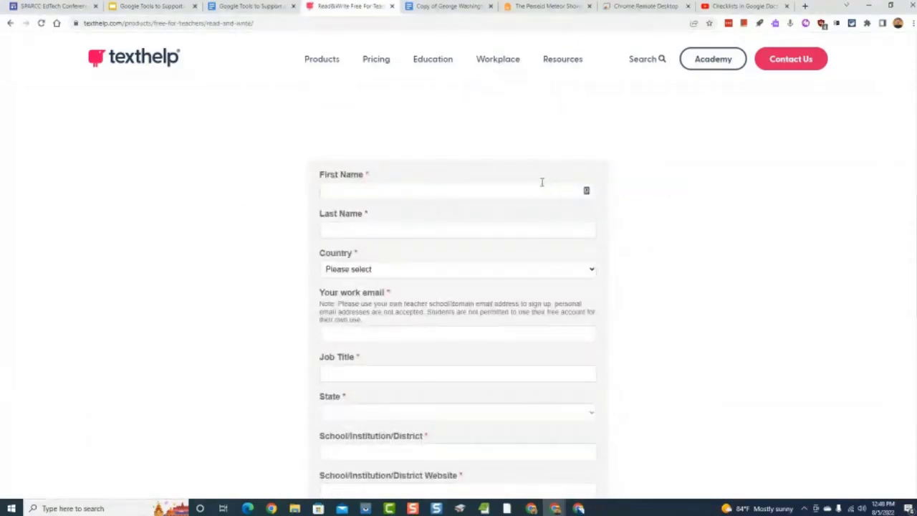
click(391, 7)
click(390, 7)
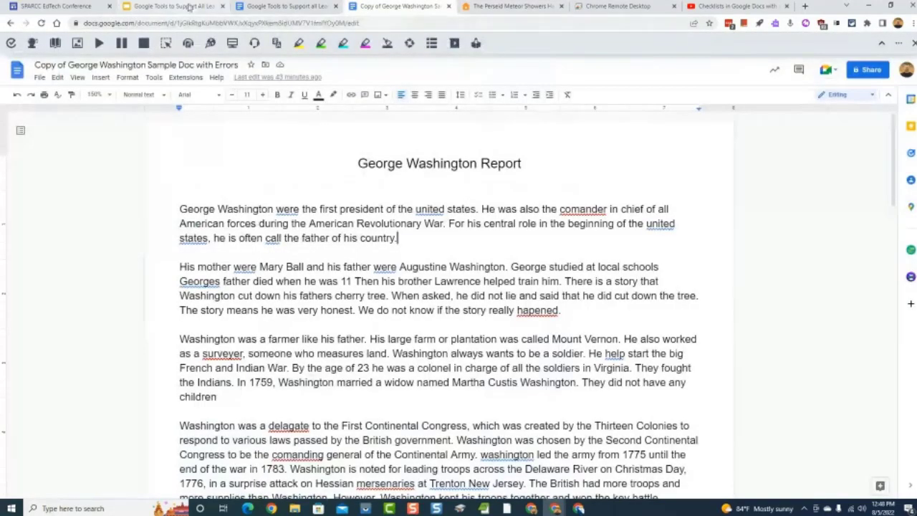
Step: Advance the text-to-speech slides to the Immersive Reader slide, then go back to the Google Tools document
click(188, 7)
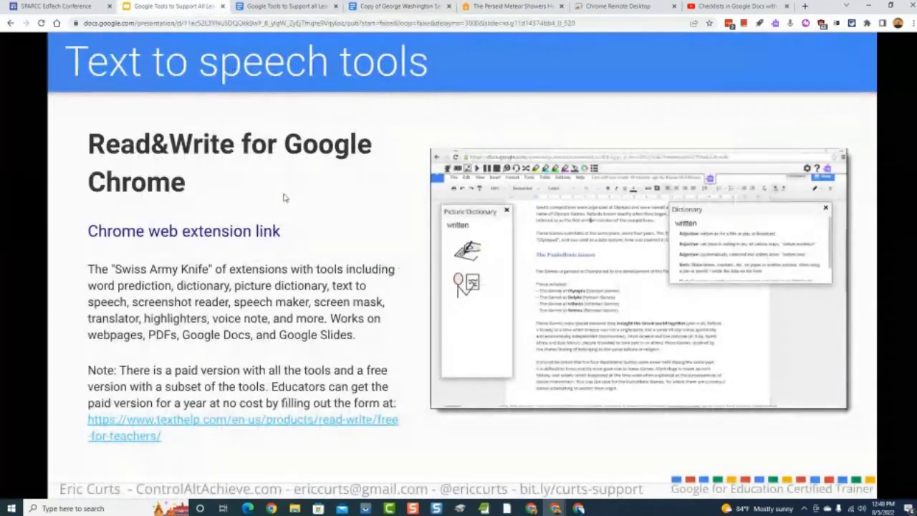
click(283, 197)
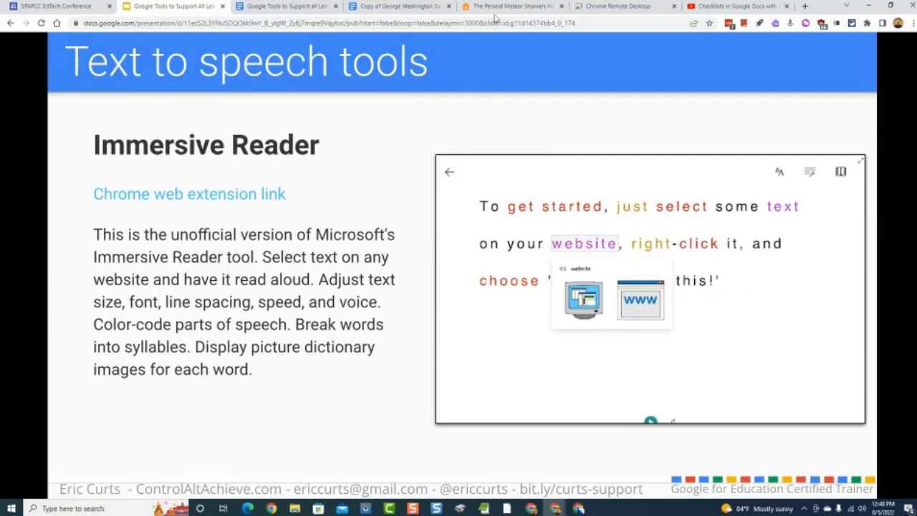
click(287, 7)
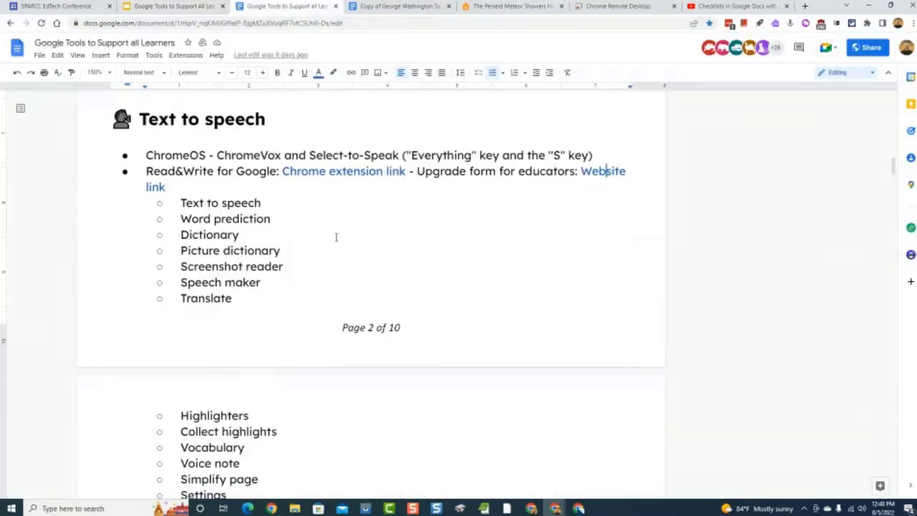
Step: Scroll to the Immersive Reader entry, then bring up the Perseid Meteor Showers article without the annotation toolbar
scroll(336, 237, down, 4)
scroll(336, 229, down, 1)
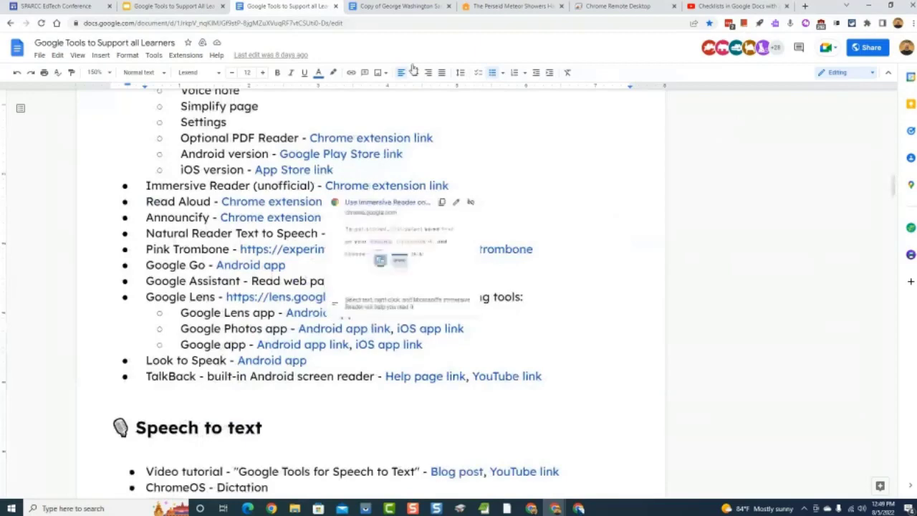
click(538, 7)
click(544, 125)
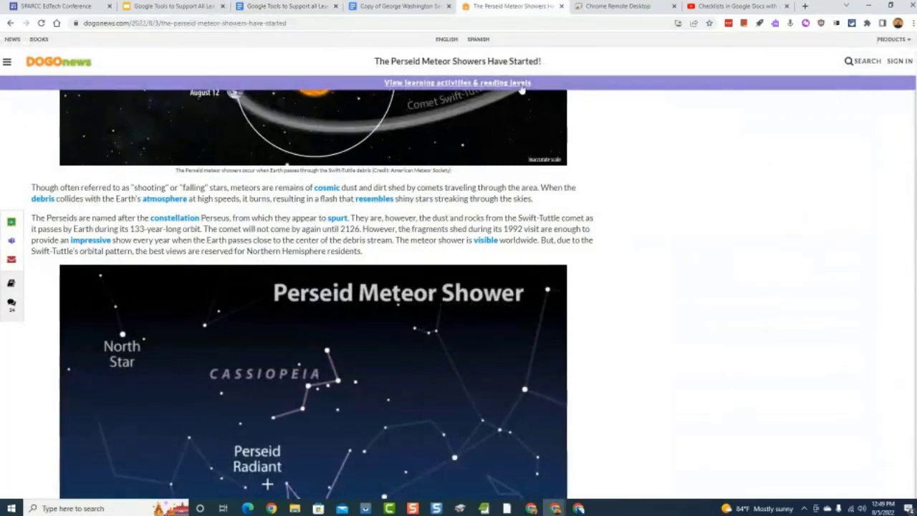
Step: Open the two paragraphs below the comet diagram in Immersive Reader via 'Help me read this'
drag(387, 252, 31, 187)
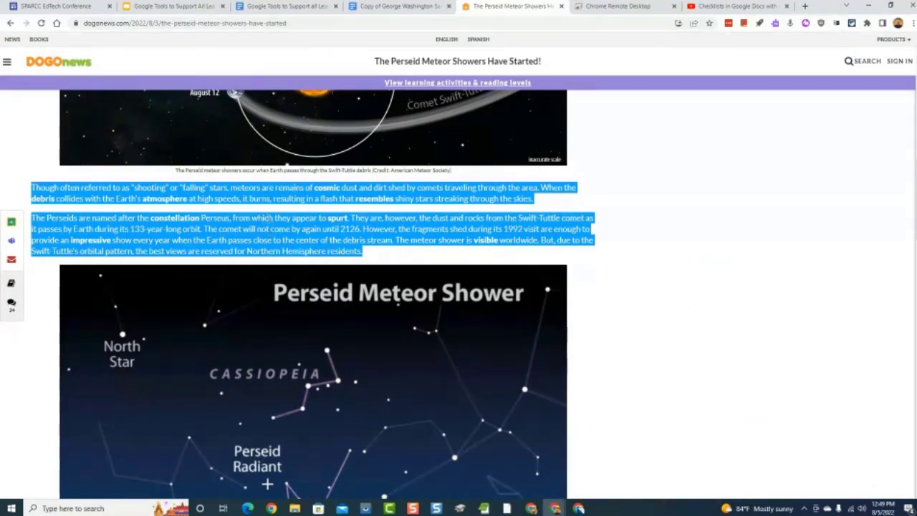
right_click(273, 196)
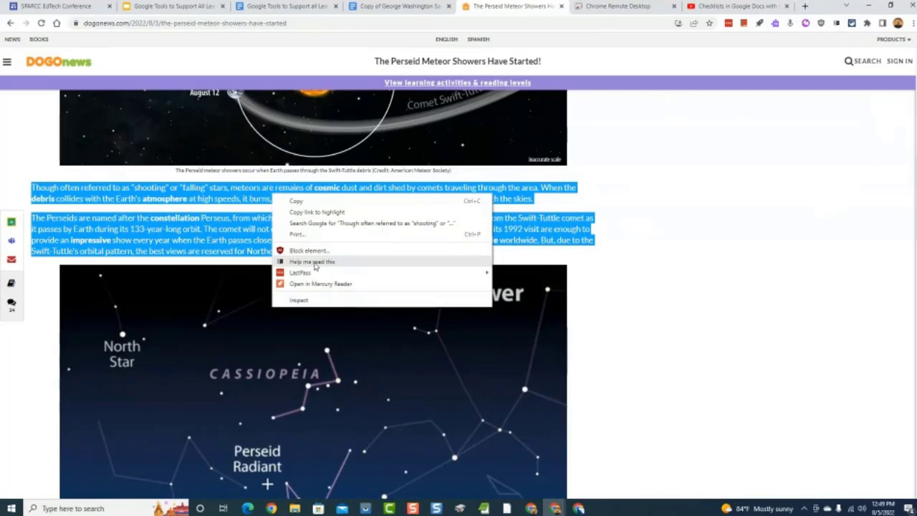
click(314, 263)
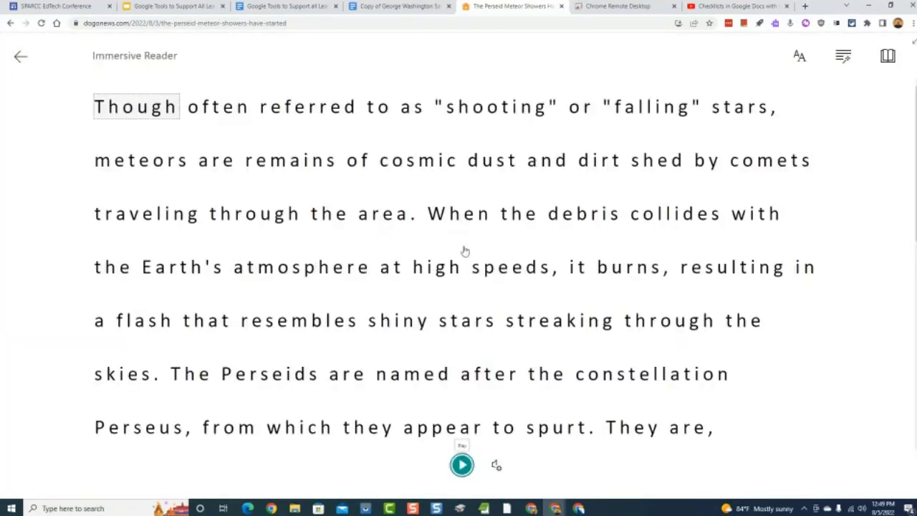
Step: Play the Perseid passage aloud, pause it, and check the voice settings (Female, speed 1)
scroll(484, 230, down, 7)
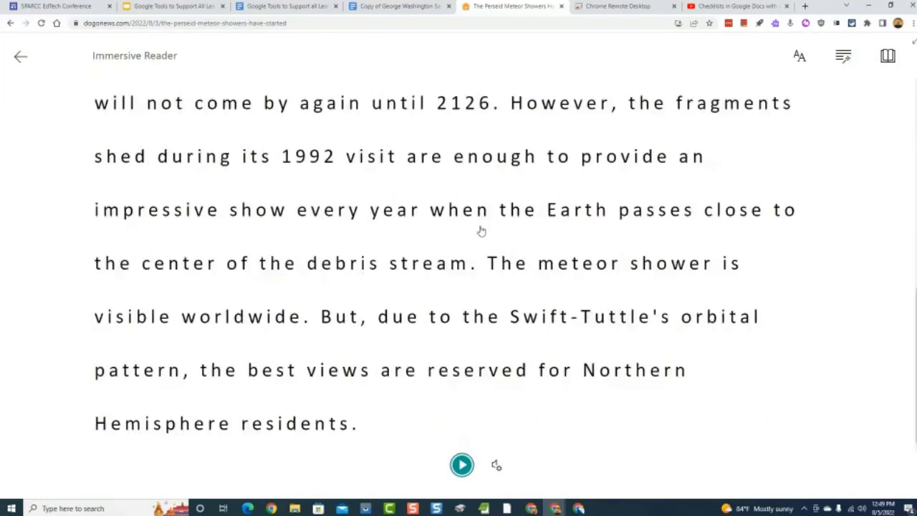
scroll(481, 230, up, 7)
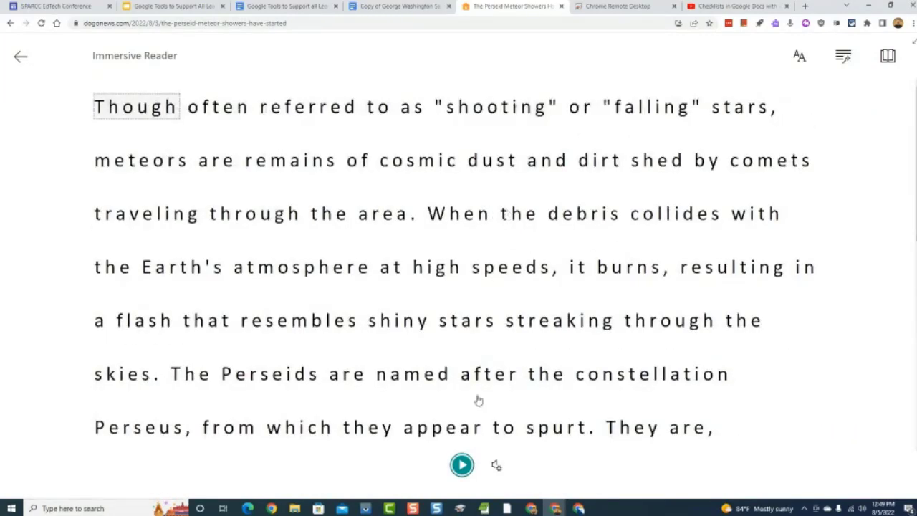
click(462, 465)
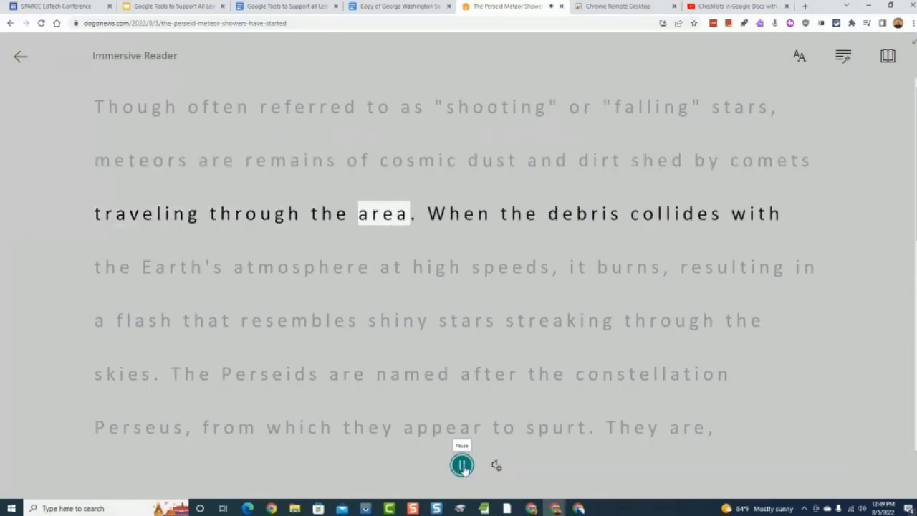
click(462, 467)
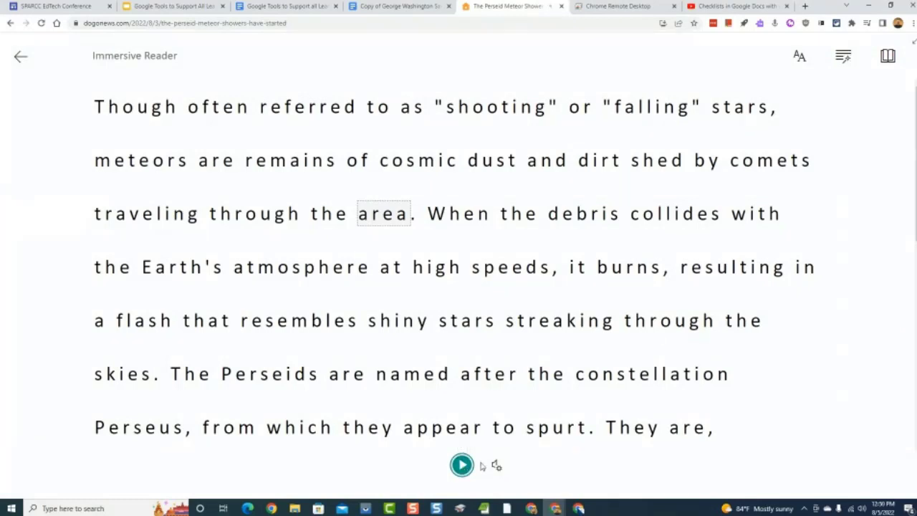
click(497, 466)
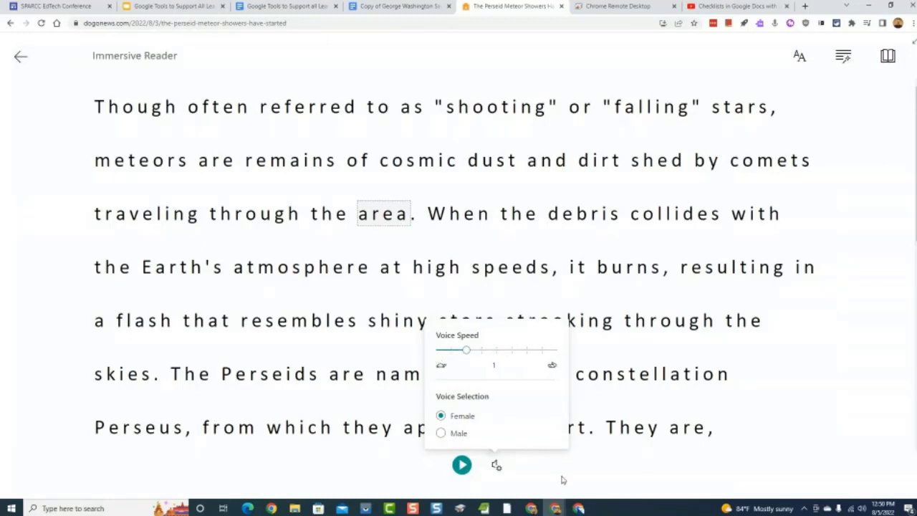
click(562, 479)
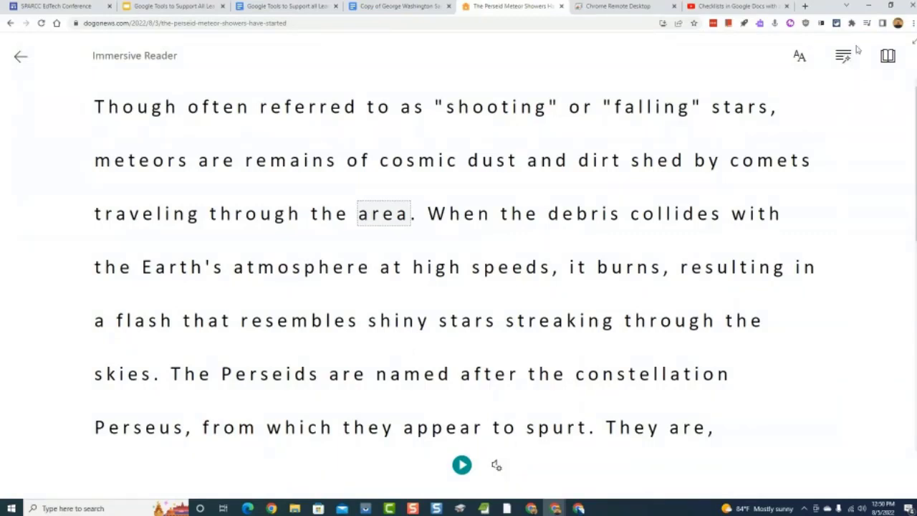
Step: Set reader text size to 36 and settle on Calibri after trying Sitka and Comic Sans
click(801, 57)
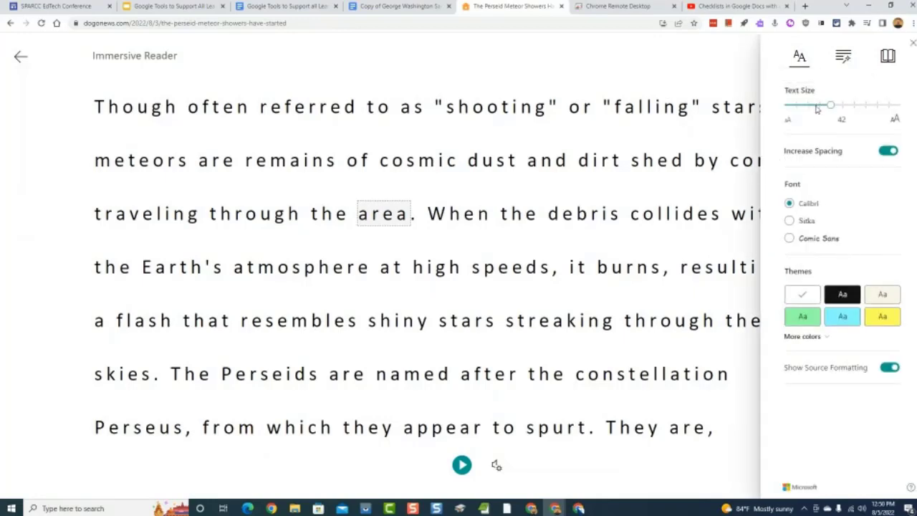
mouse_move(815, 105)
mouse_down()
mouse_move(836, 108)
mouse_move(817, 106)
mouse_up()
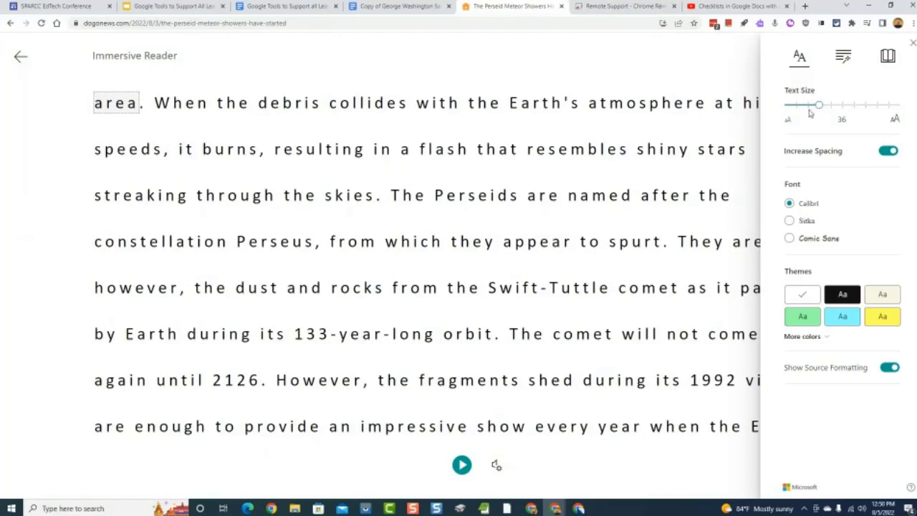
click(809, 222)
click(813, 238)
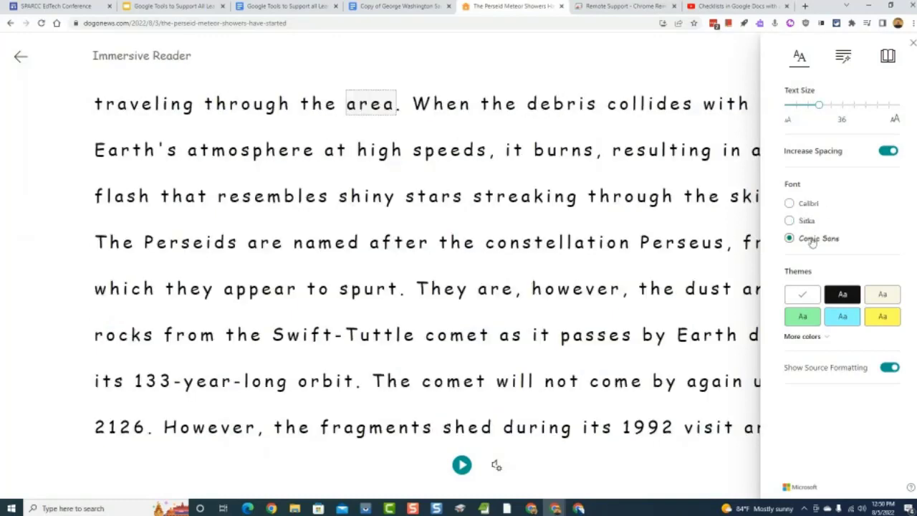
click(807, 220)
click(807, 204)
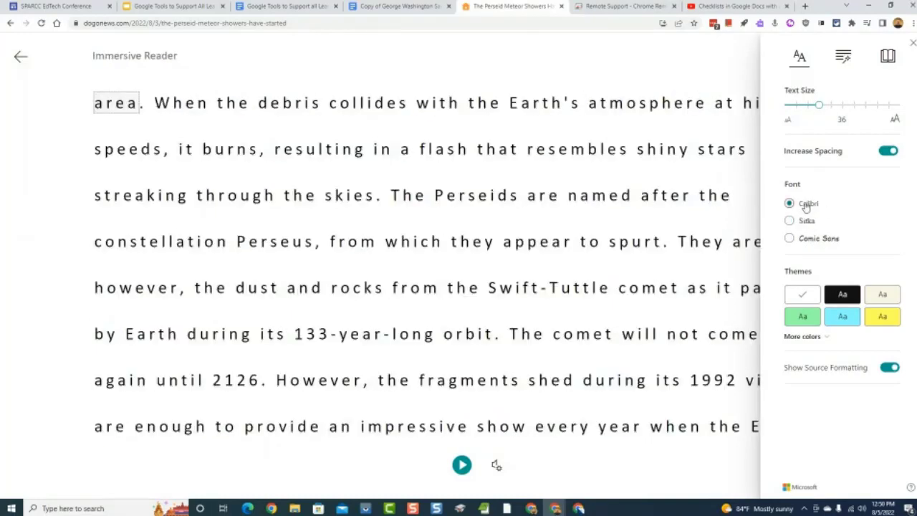
Step: Try the sepia, yellow, green, light blue and black page themes, ending on white
click(881, 297)
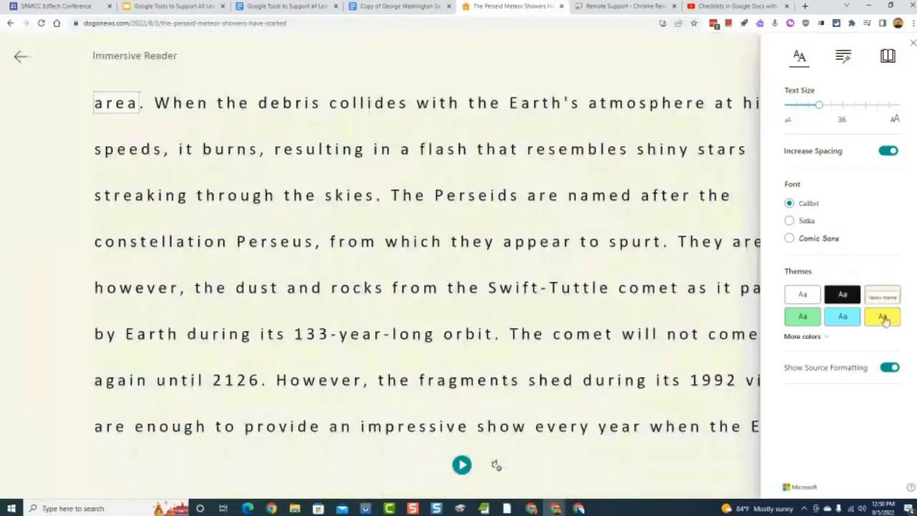
click(883, 319)
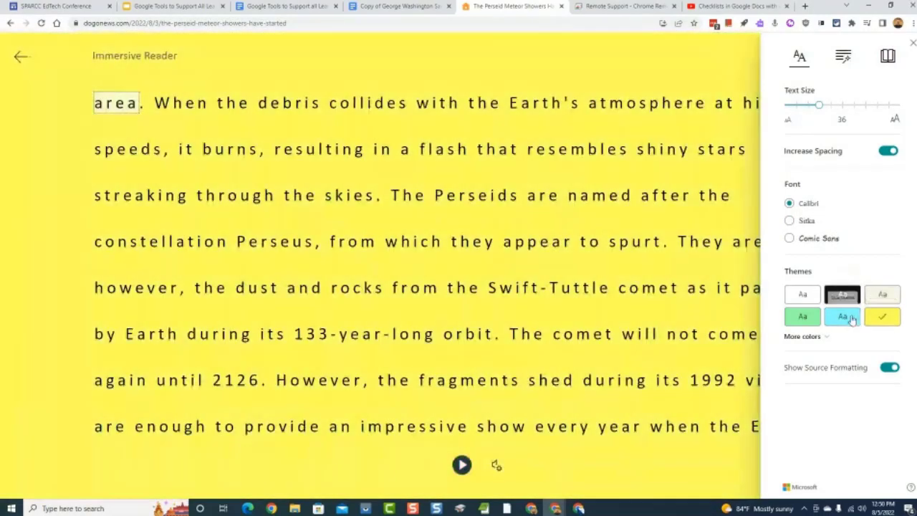
click(803, 317)
click(828, 319)
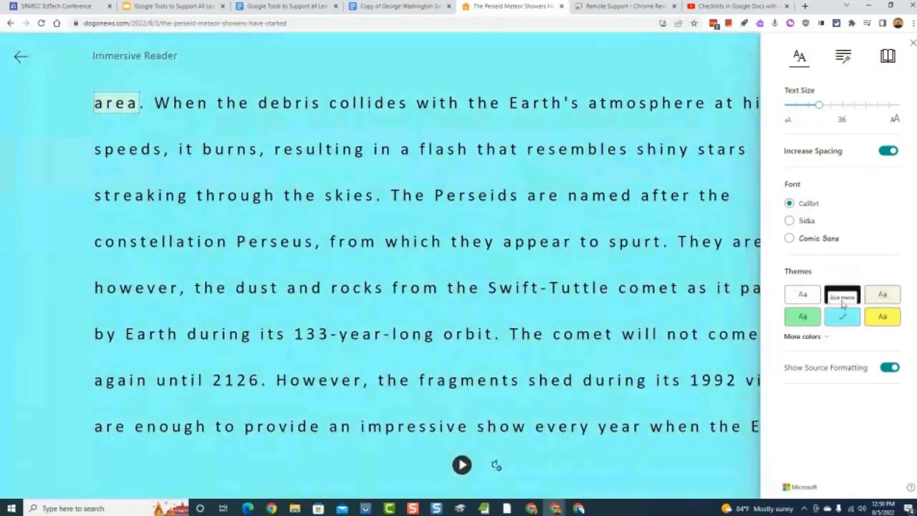
click(848, 294)
click(807, 299)
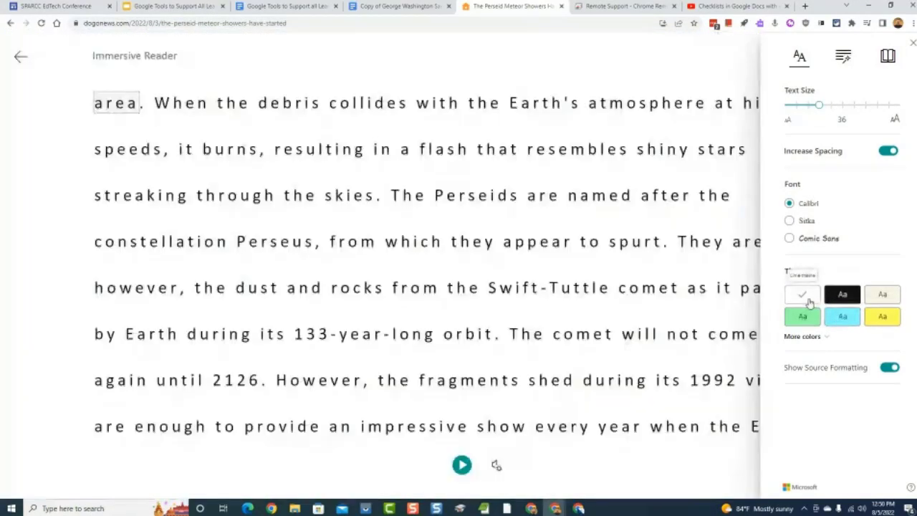
Step: Turn on syllable breaks, noun, verb, adjective and adverb colouring, and part-of-speech labels
click(842, 57)
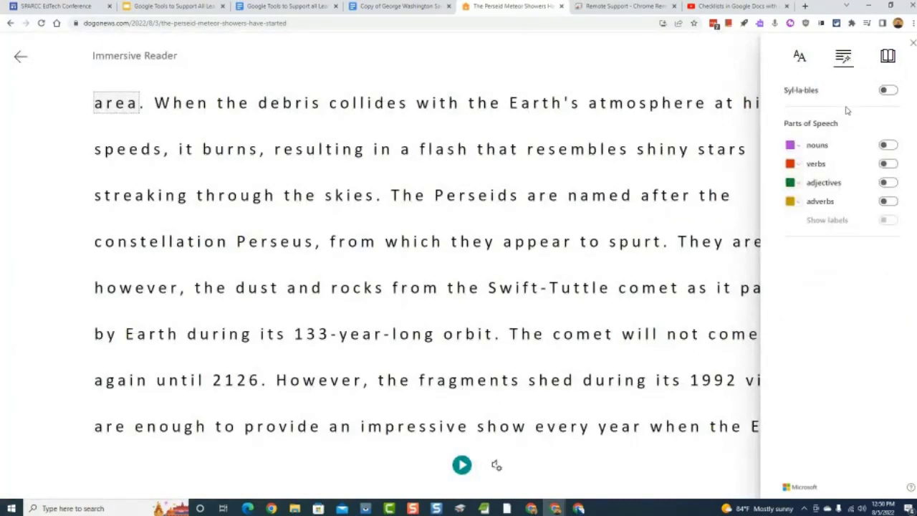
click(888, 91)
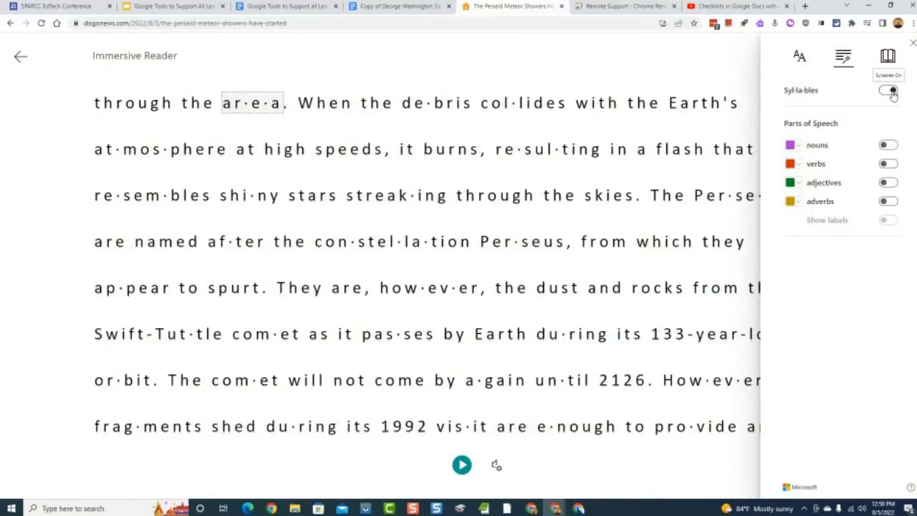
scroll(450, 273, down, 3)
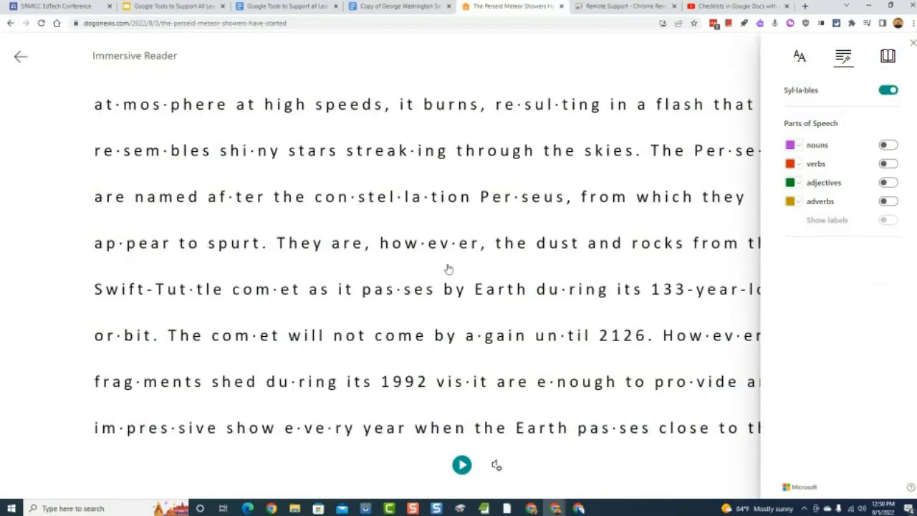
scroll(377, 297, up, 5)
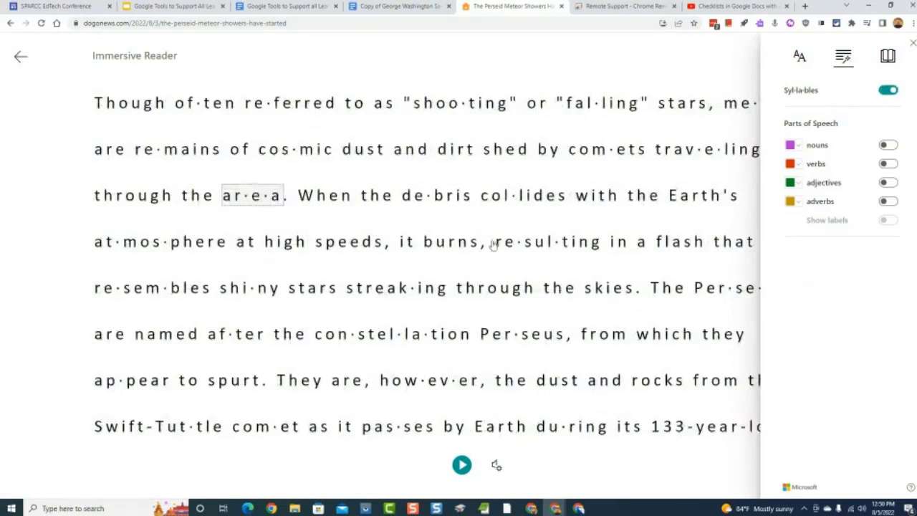
click(890, 146)
click(889, 164)
click(889, 182)
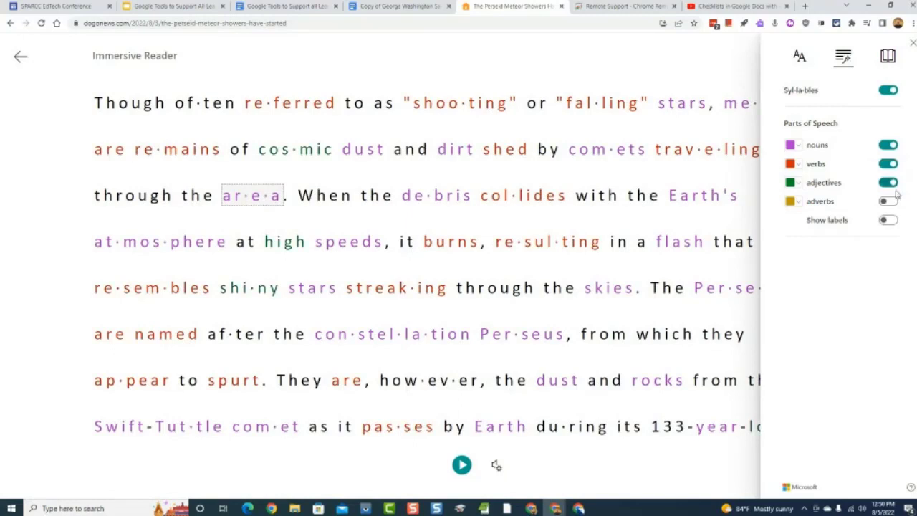
click(890, 202)
click(888, 220)
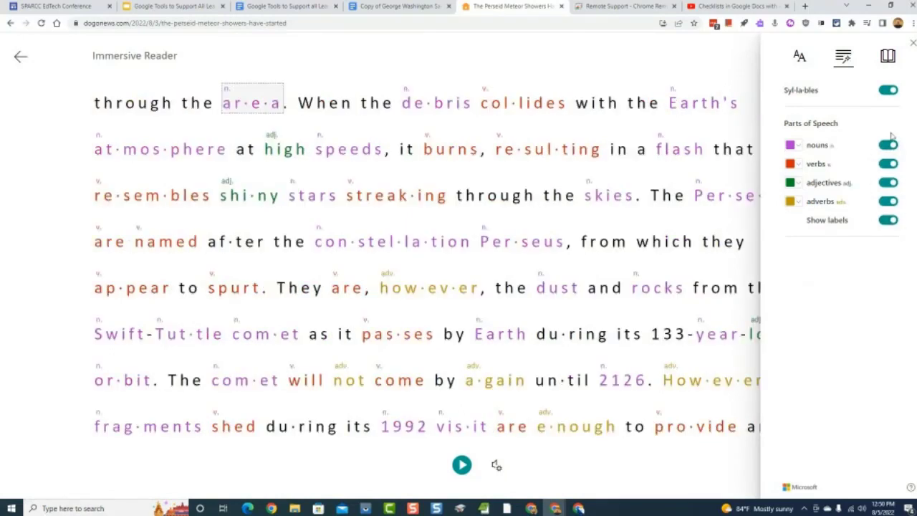
Step: Turn off the labels, all part-of-speech colours and the syllable breaks
click(890, 220)
click(890, 145)
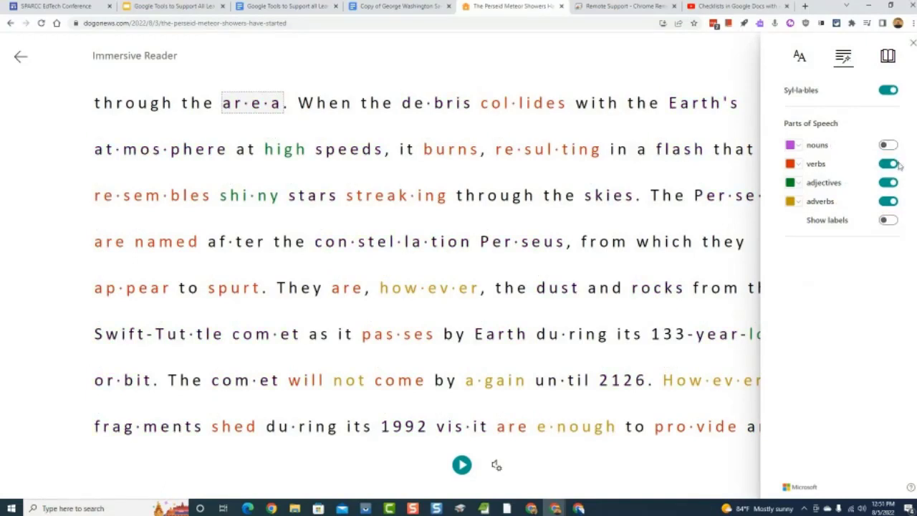
click(889, 164)
click(890, 183)
click(889, 201)
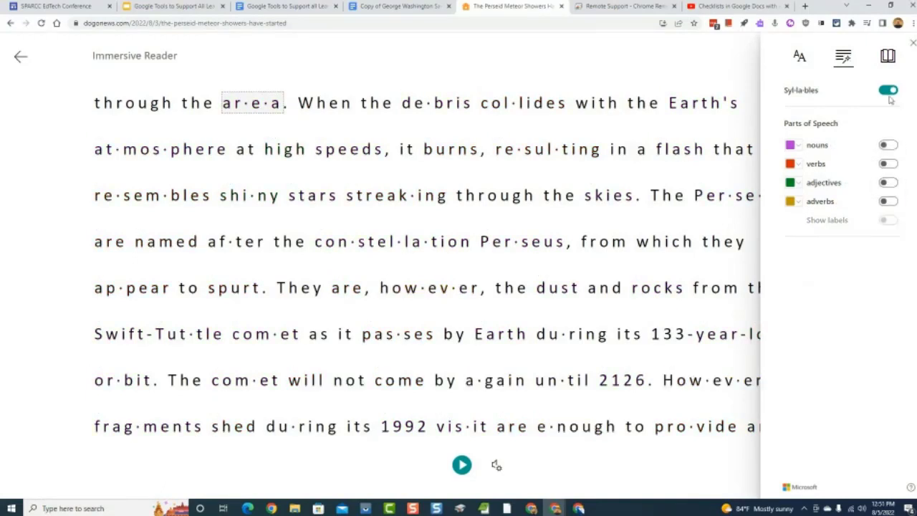
click(888, 90)
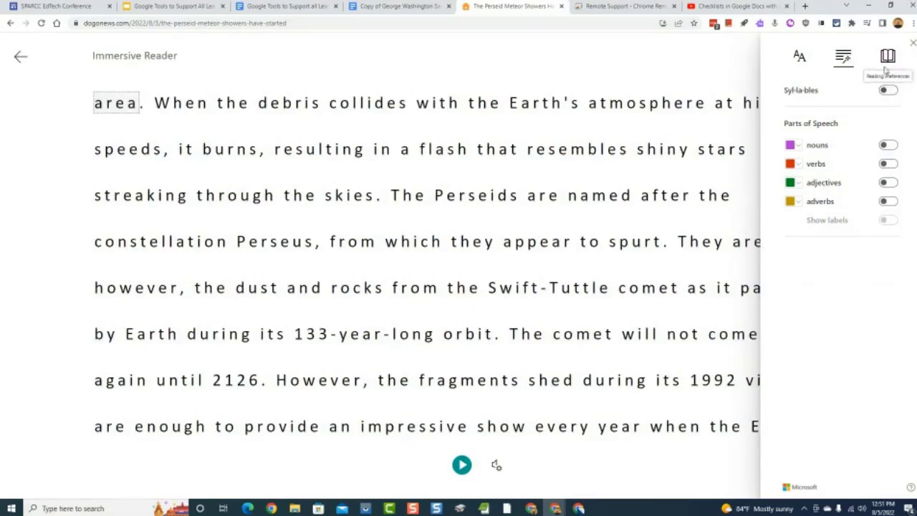
Step: With Picture Dictionary on, set translation to Spanish (Mexico) and look up 'shiny' as 'brillante'
click(888, 59)
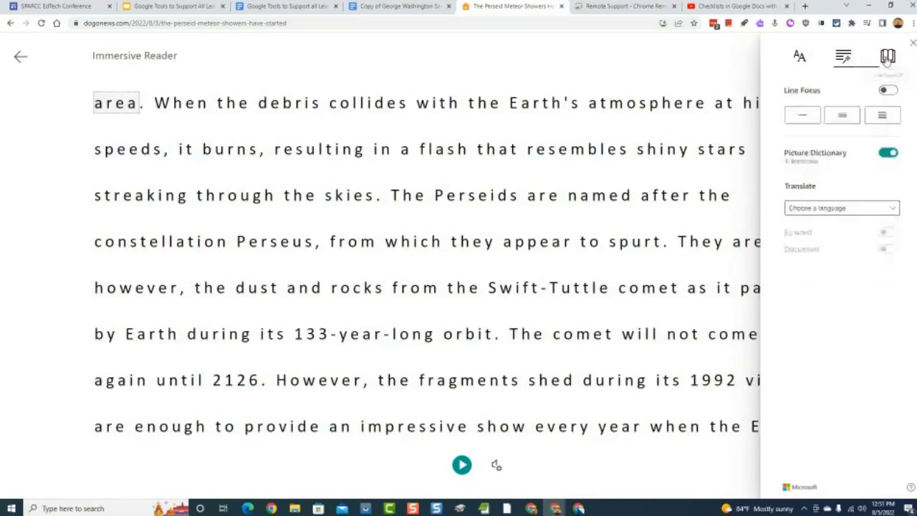
click(891, 154)
click(893, 156)
click(890, 209)
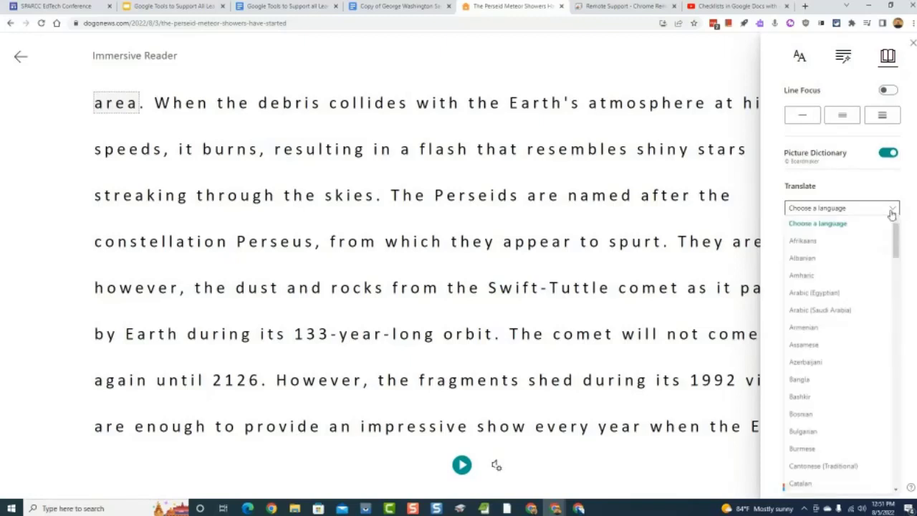
scroll(870, 262, down, 3)
scroll(864, 279, down, 4)
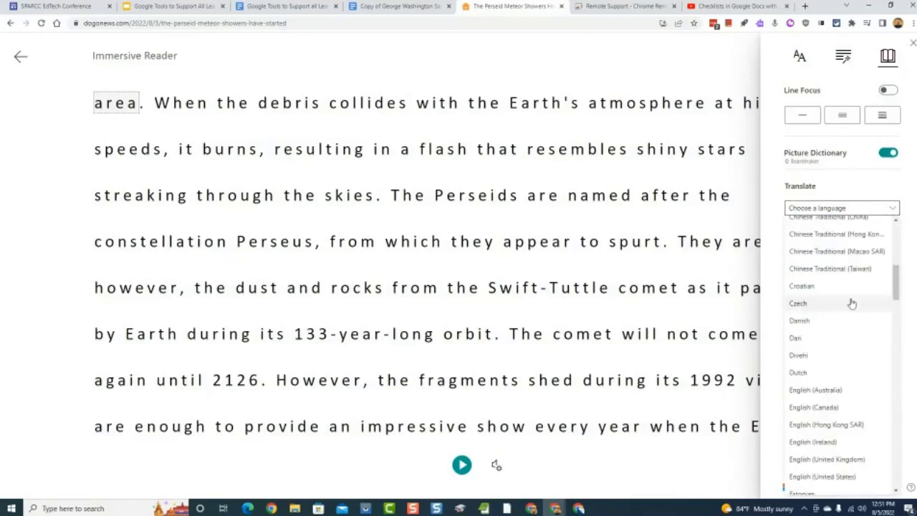
scroll(851, 304, down, 8)
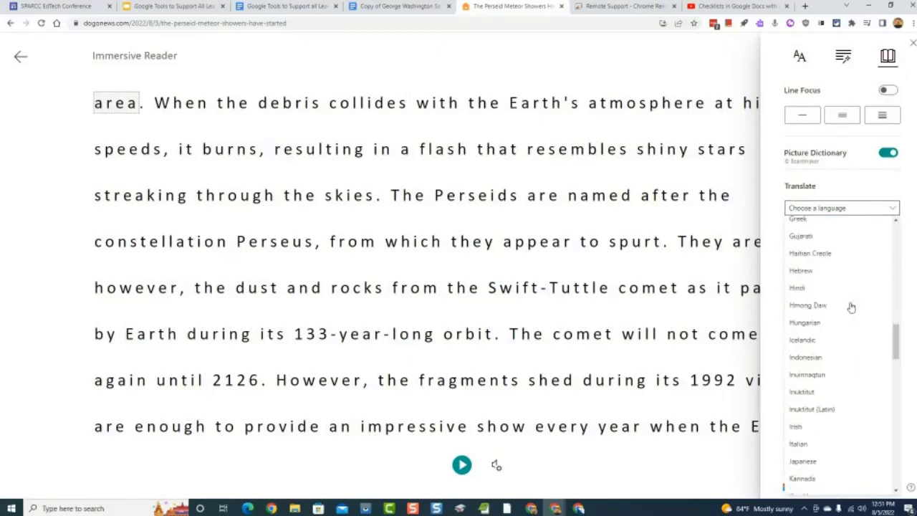
scroll(847, 311, down, 10)
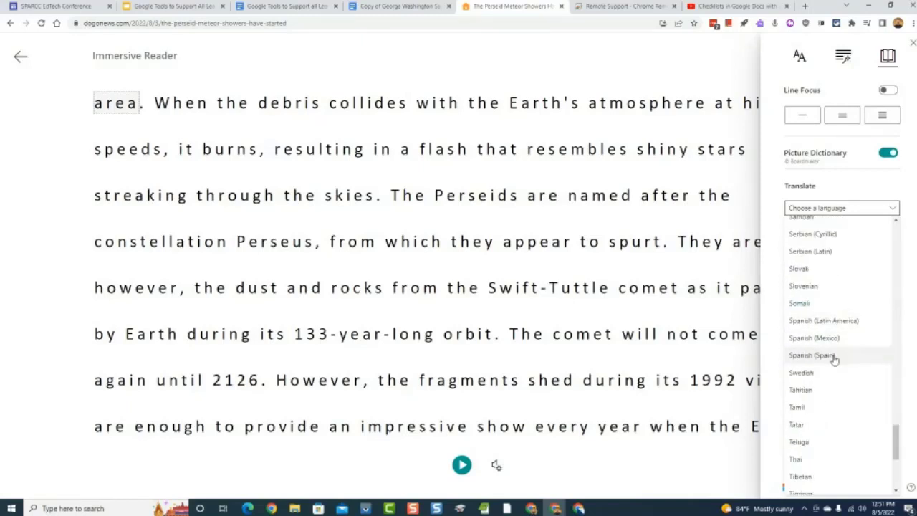
click(834, 337)
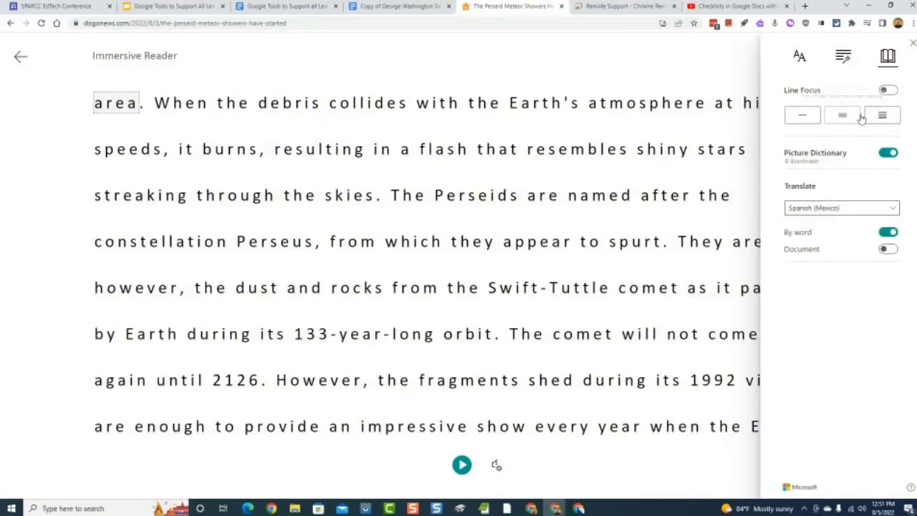
click(679, 169)
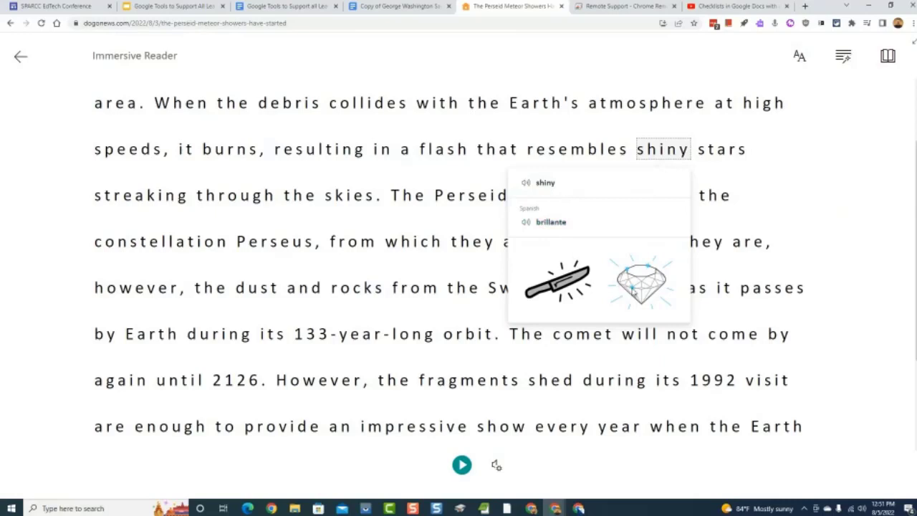
Step: Look up 'skies' (cielos), 'constellation' and 'Perseids' (Perseidas) in the picture dictionary
click(359, 203)
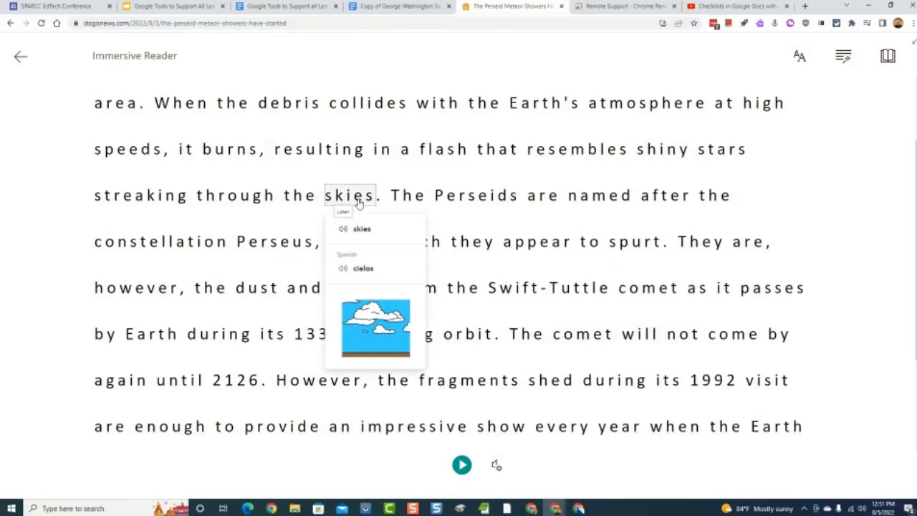
click(197, 243)
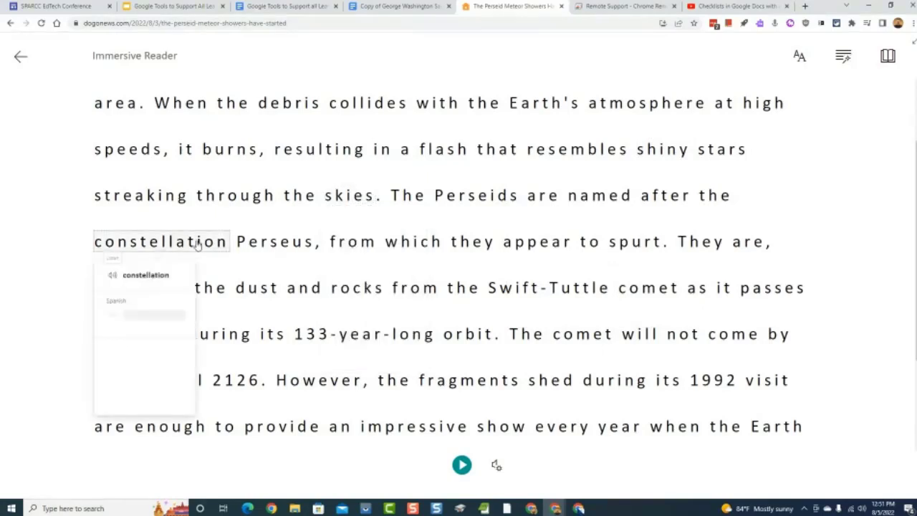
click(468, 206)
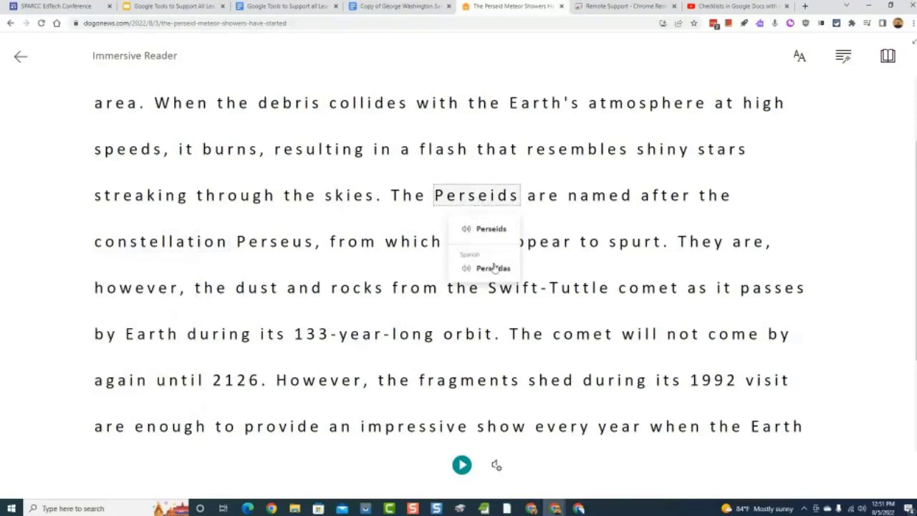
scroll(533, 181, up, 1)
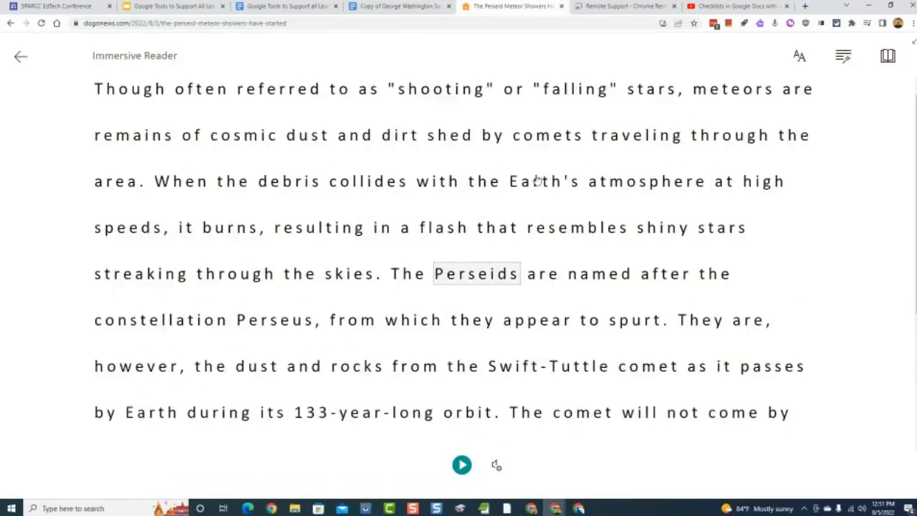
scroll(536, 181, up, 1)
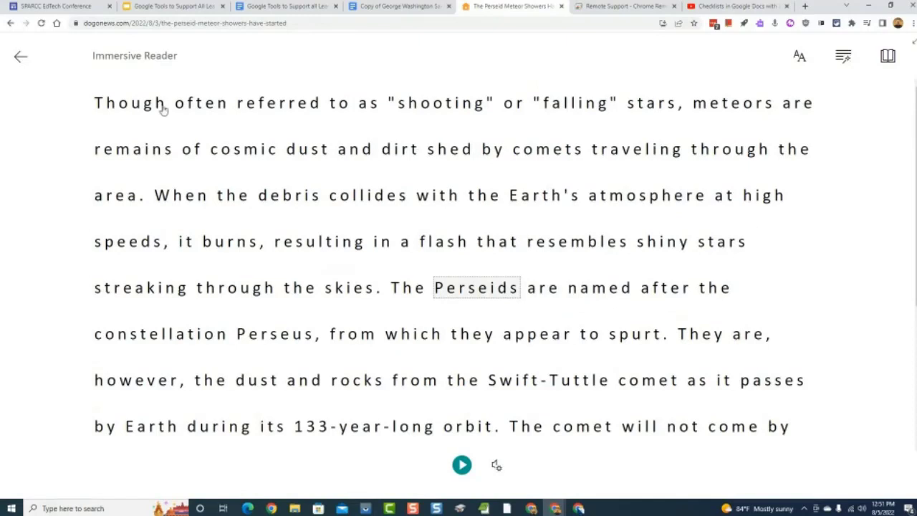
Step: Close Immersive Reader, step through the Read&Write and Immersive Reader slides, then return to Text to Speech
click(19, 58)
click(434, 199)
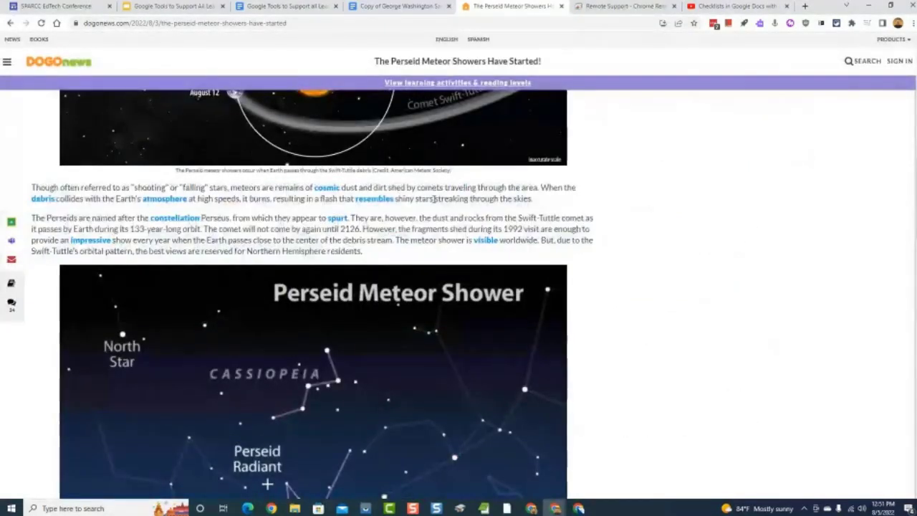
click(171, 6)
click(271, 195)
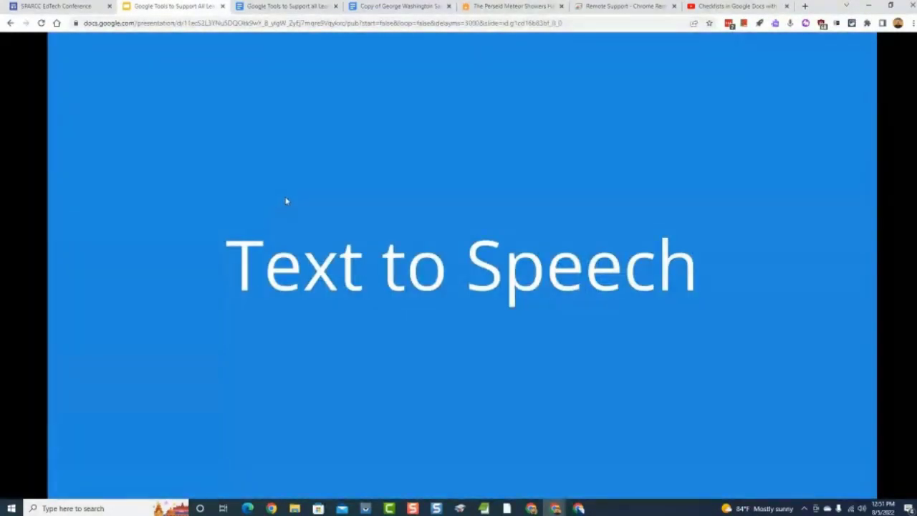
click(285, 201)
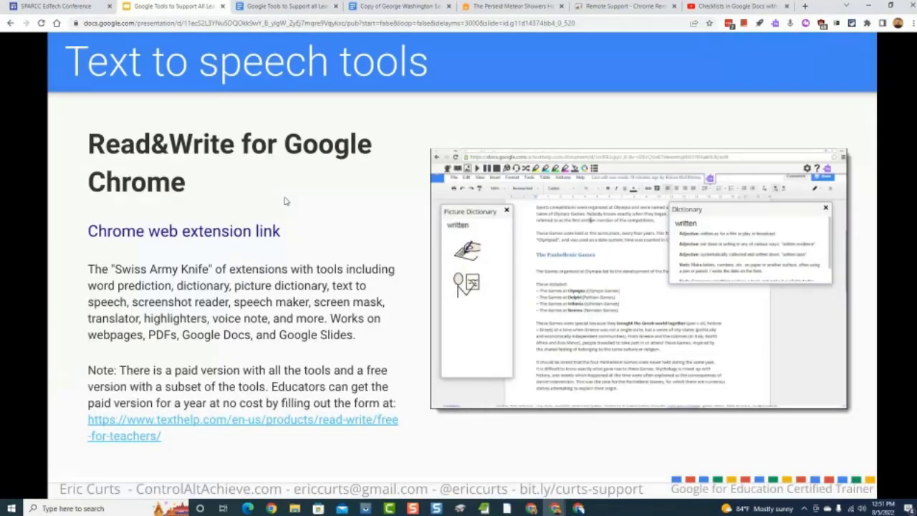
click(284, 201)
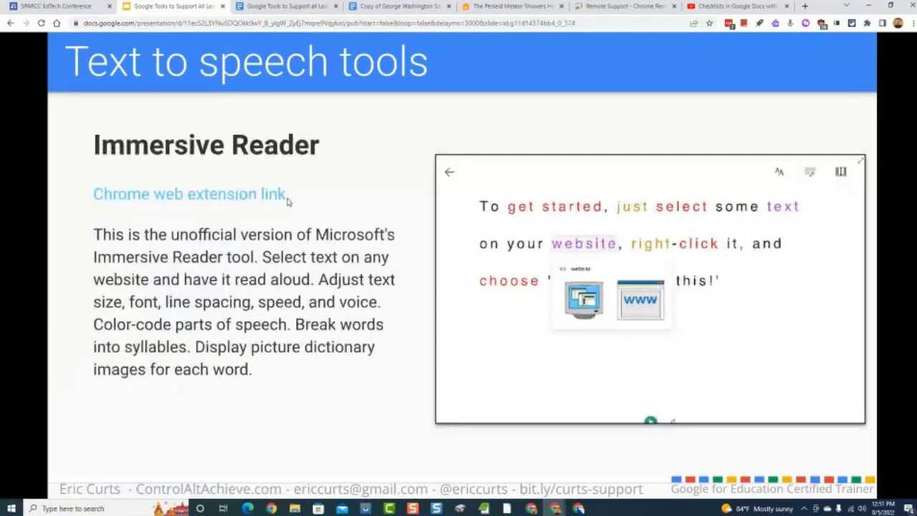
key(Left)
key(Left)
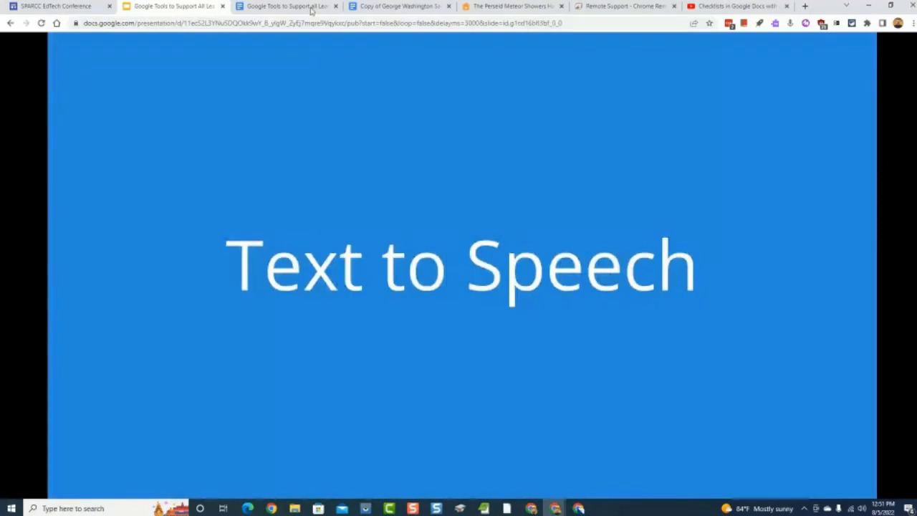
Step: Scroll the resource doc to the Text to speech list and highlight 'ChromeOS' and 'Select-to-Speak'
click(312, 8)
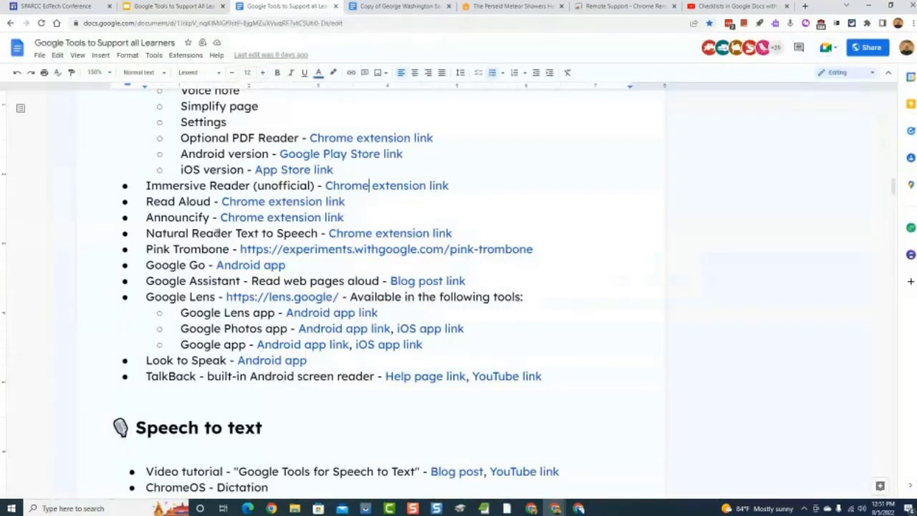
scroll(218, 230, up, 2)
scroll(222, 229, up, 3)
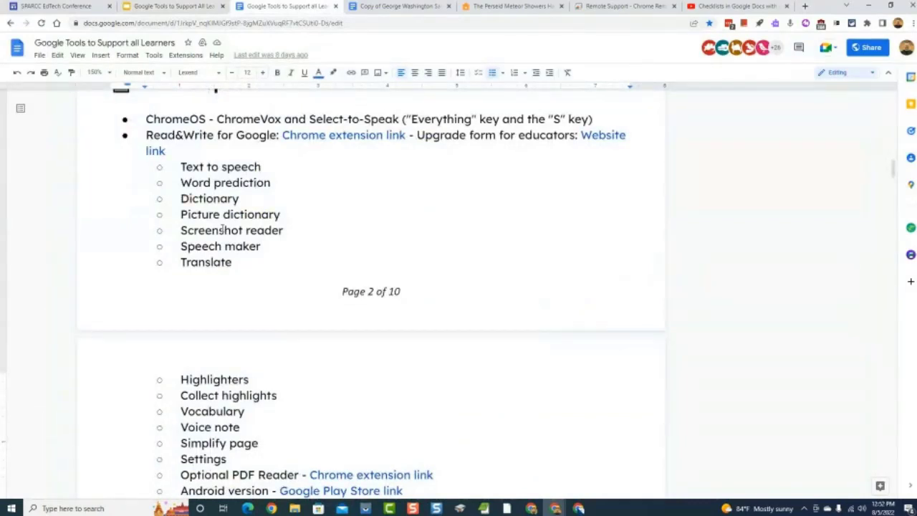
scroll(356, 190, up, 1)
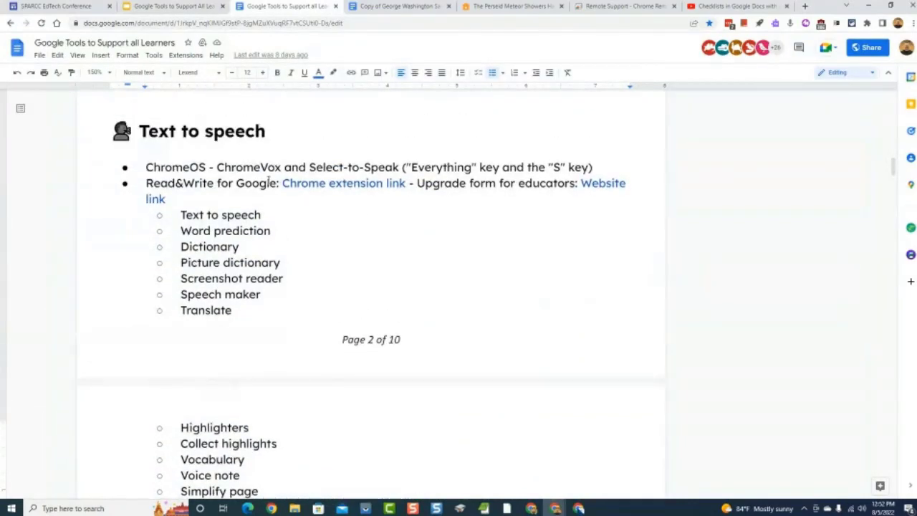
drag(146, 167, 205, 166)
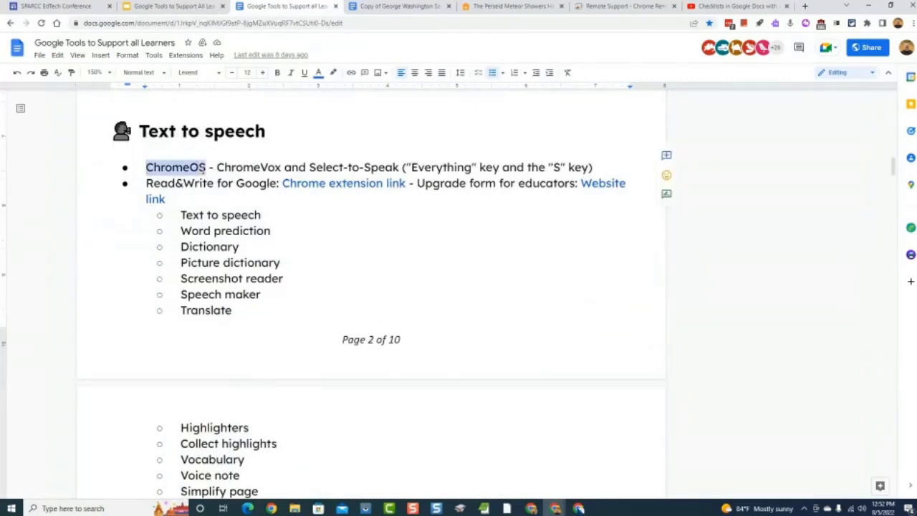
click(236, 167)
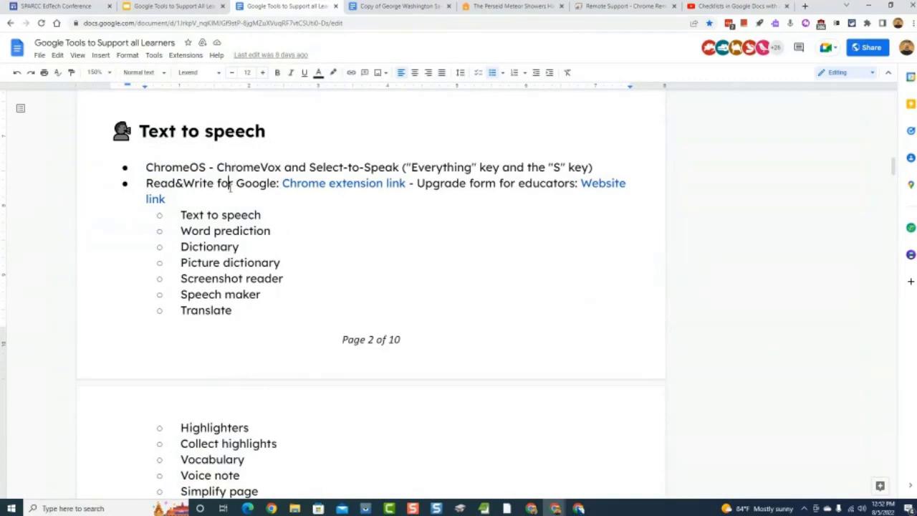
scroll(235, 187, down, 3)
scroll(239, 185, up, 4)
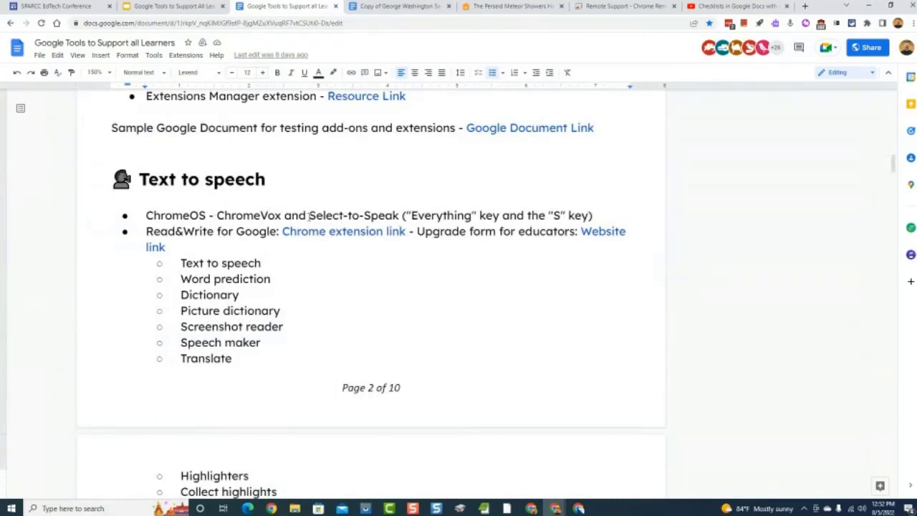
drag(309, 217, 398, 218)
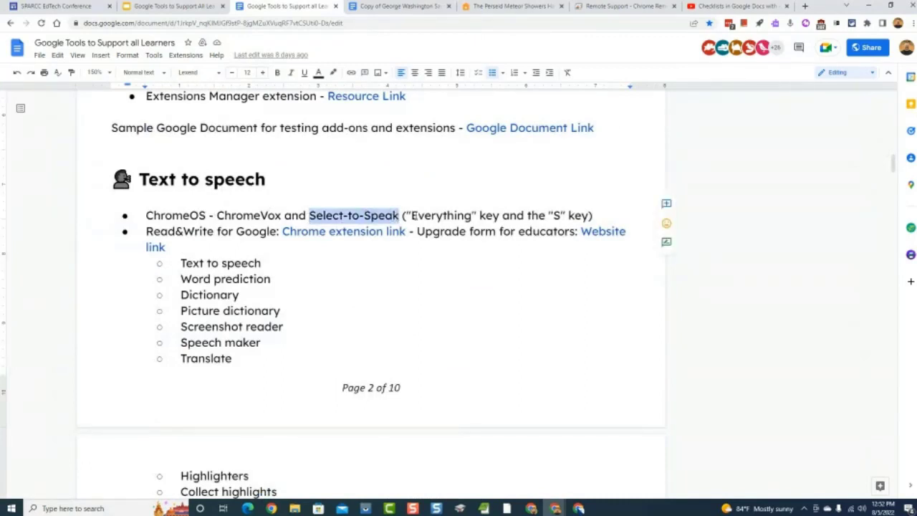
click(413, 215)
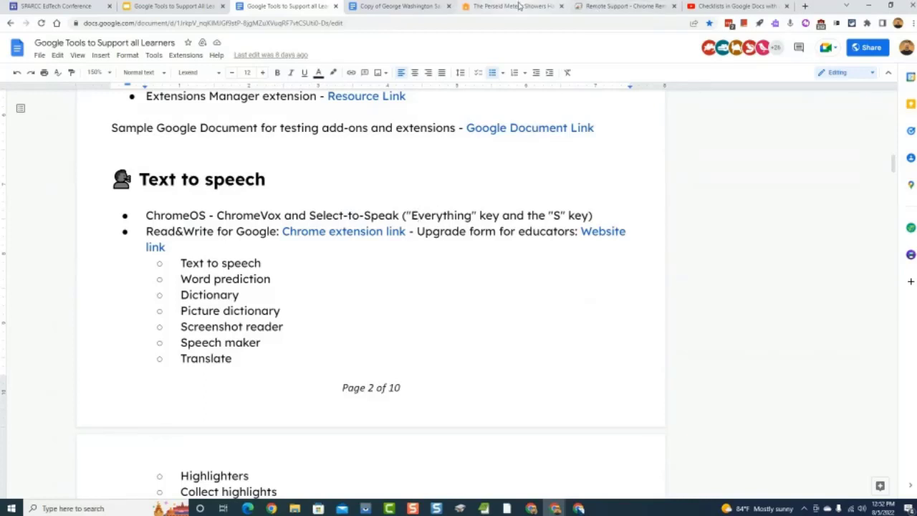
Step: Enter the remote support access code on the Remote Support page and connect to the Chromebook
click(623, 7)
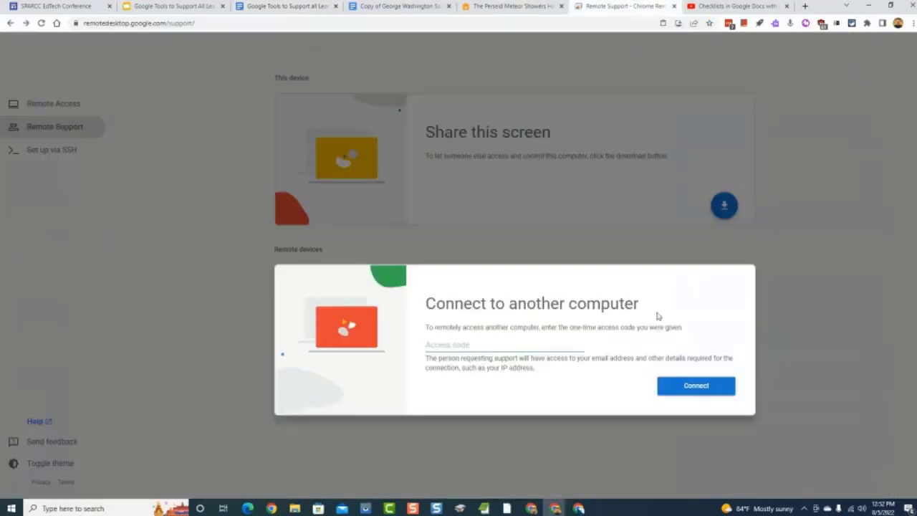
click(543, 344)
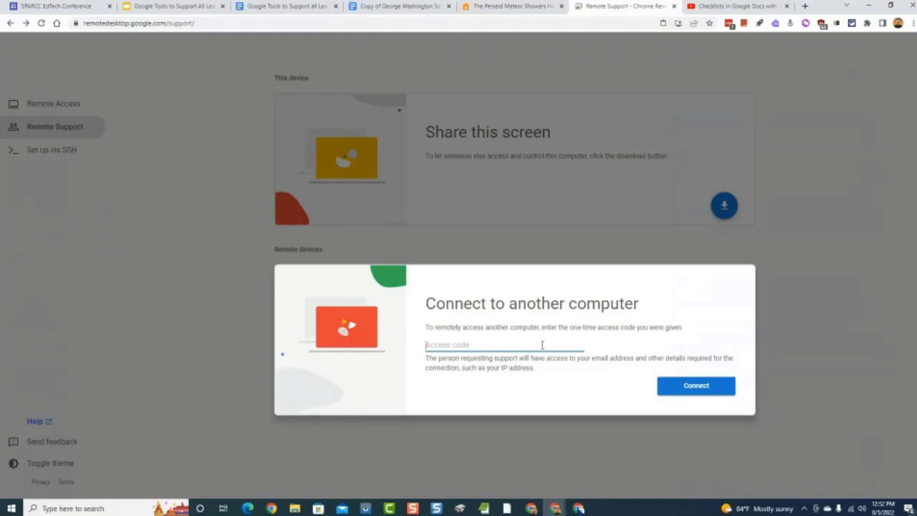
click(703, 385)
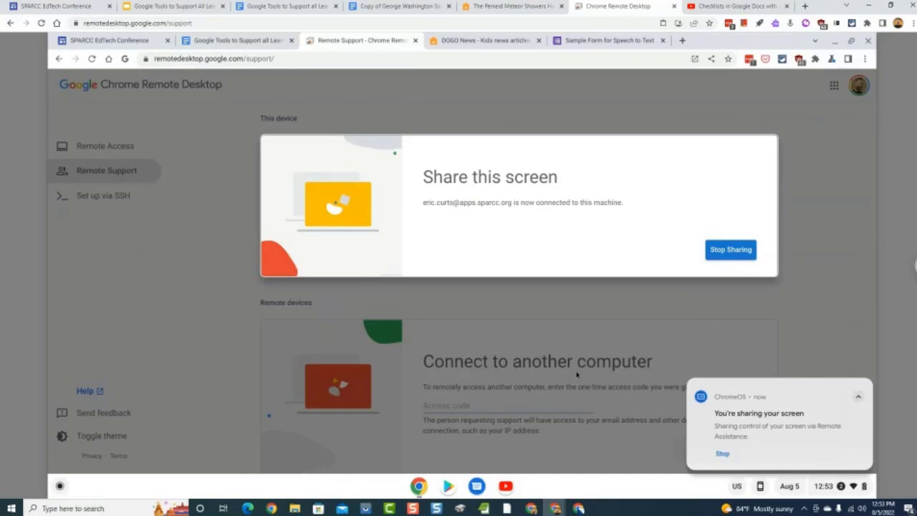
Step: Browse the ChromeOS Accessibility feature list in quick settings, then close and reopen quick settings
click(808, 487)
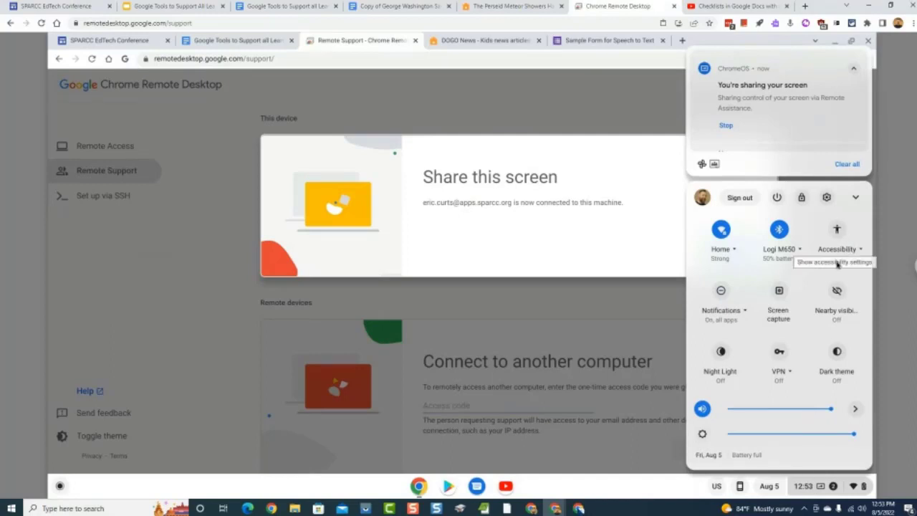
click(838, 240)
scroll(737, 309, down, 5)
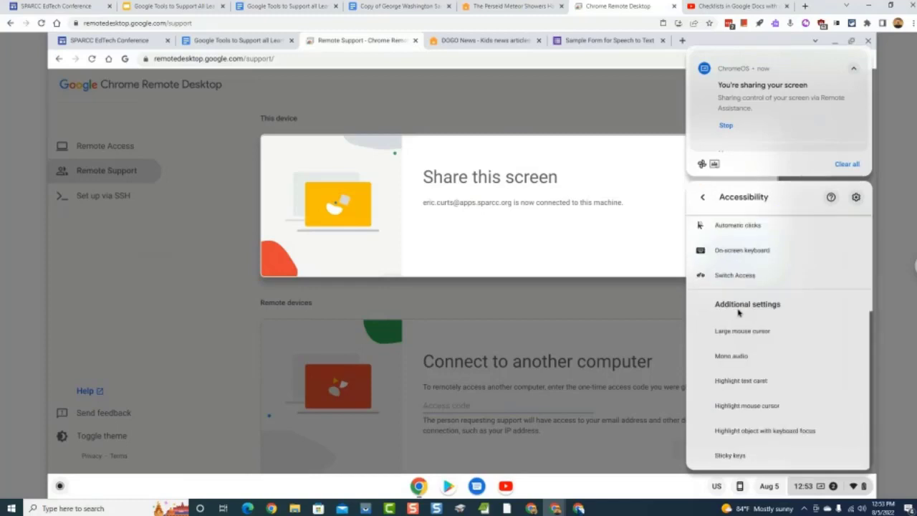
scroll(738, 309, up, 5)
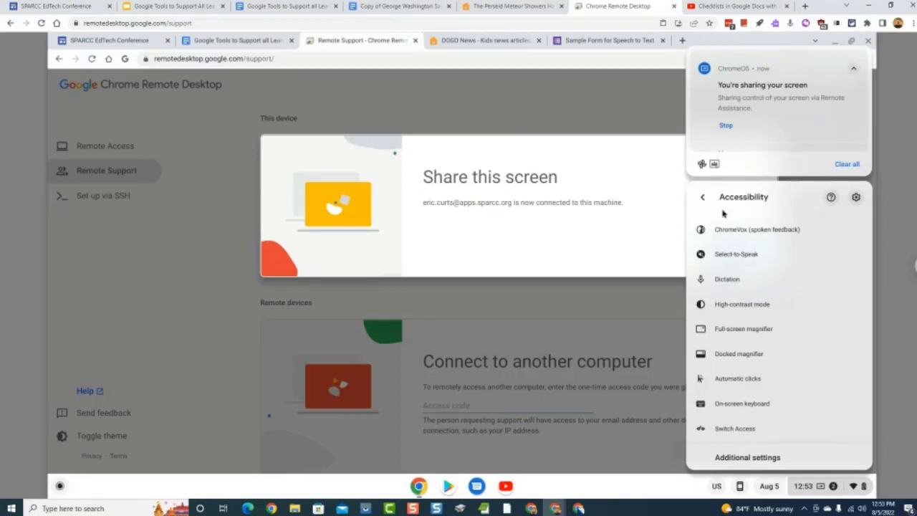
click(702, 197)
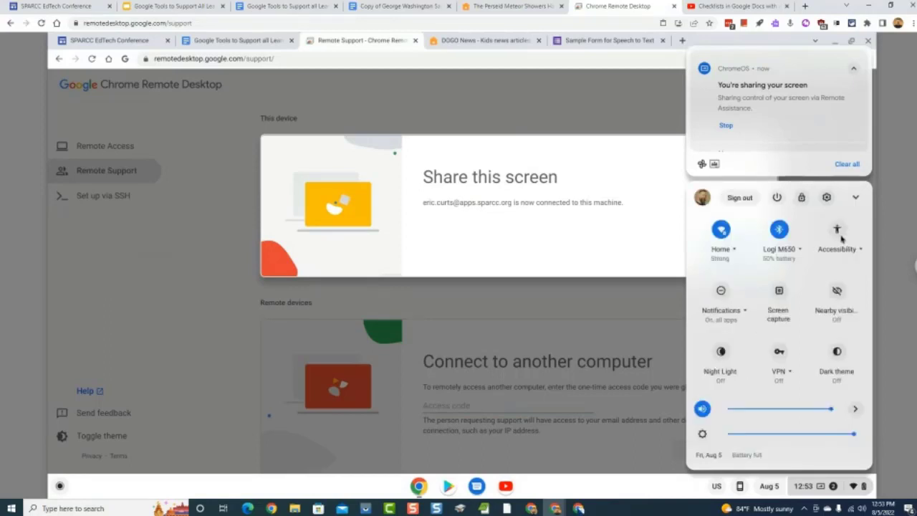
click(808, 487)
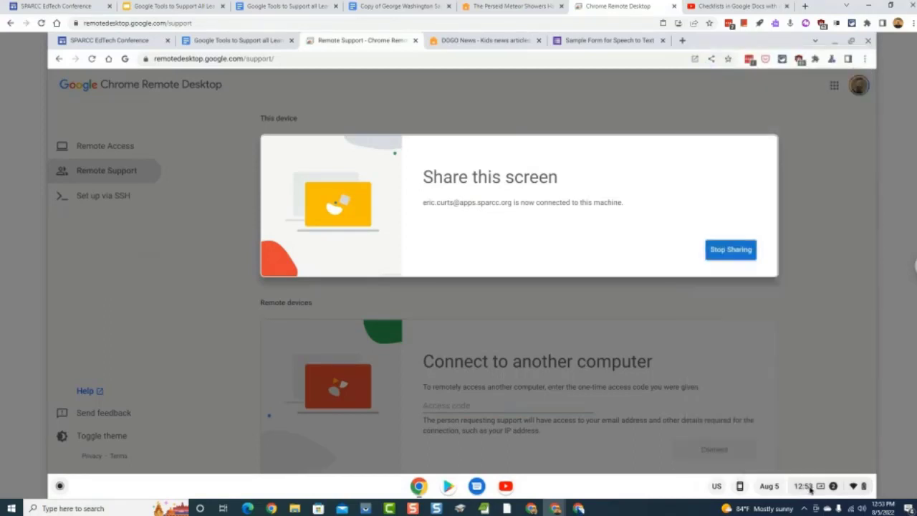
click(810, 487)
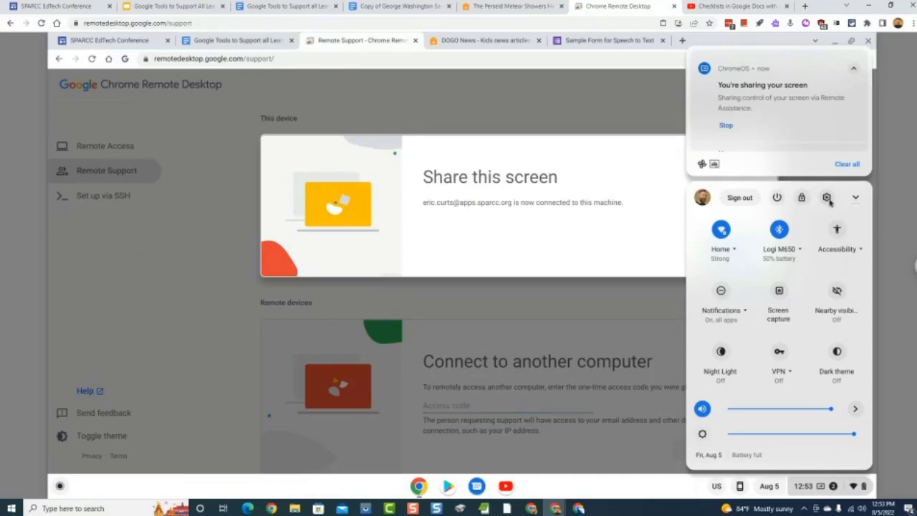
Step: Open ChromeOS Settings at its Accessibility page, then close the Settings window
click(827, 197)
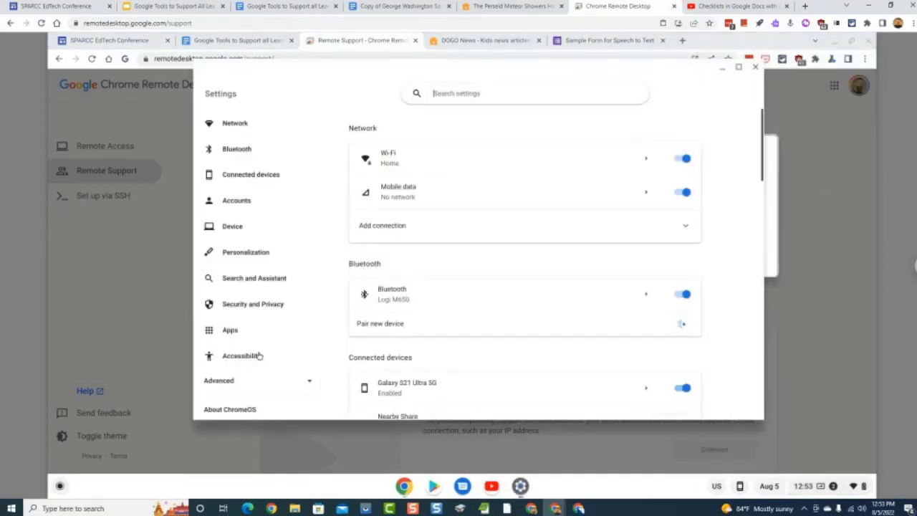
click(259, 356)
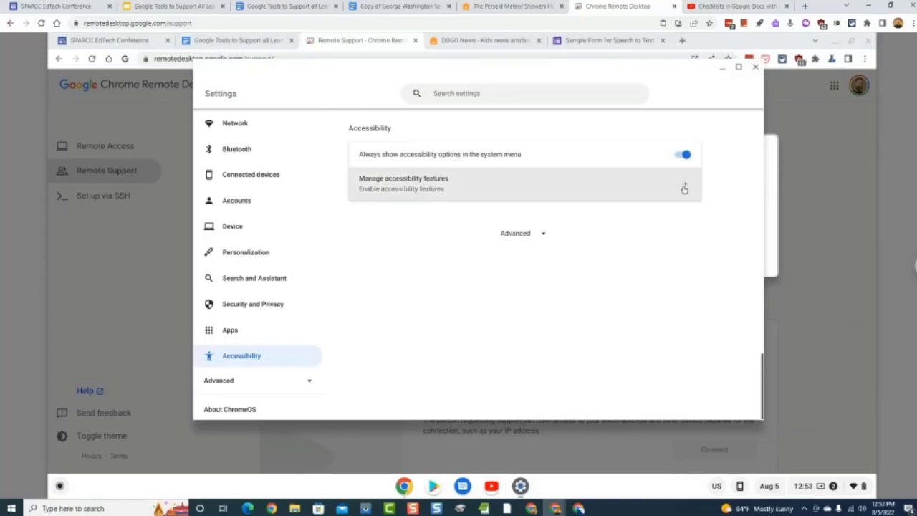
click(755, 69)
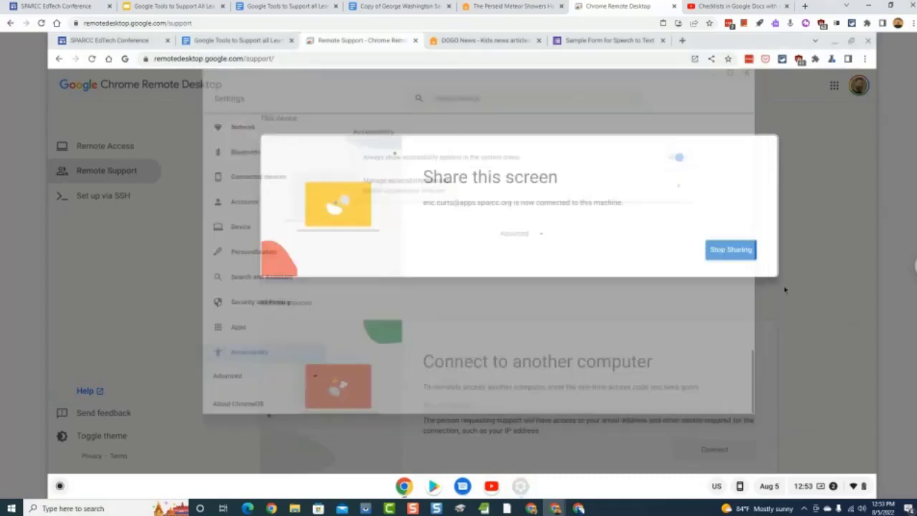
Step: Turn on Select-to-Speak from quick settings and return to the DOGO News page
click(812, 492)
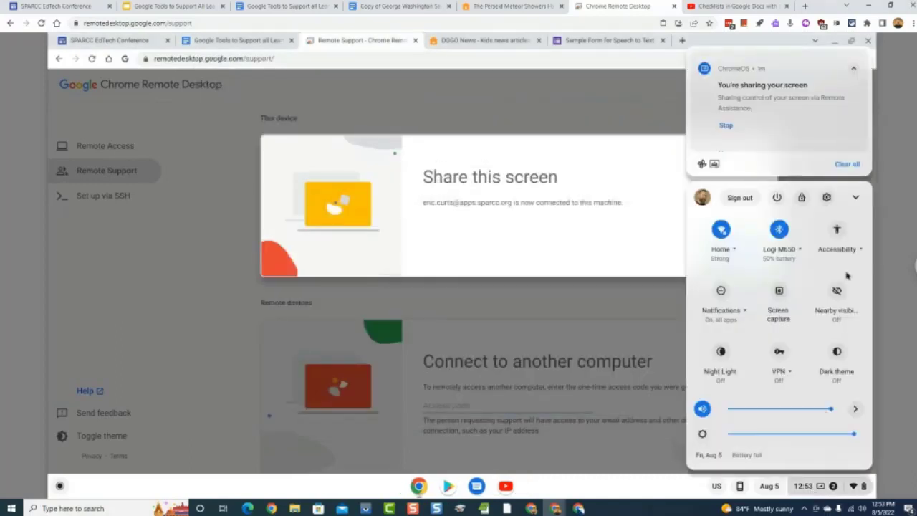
click(841, 244)
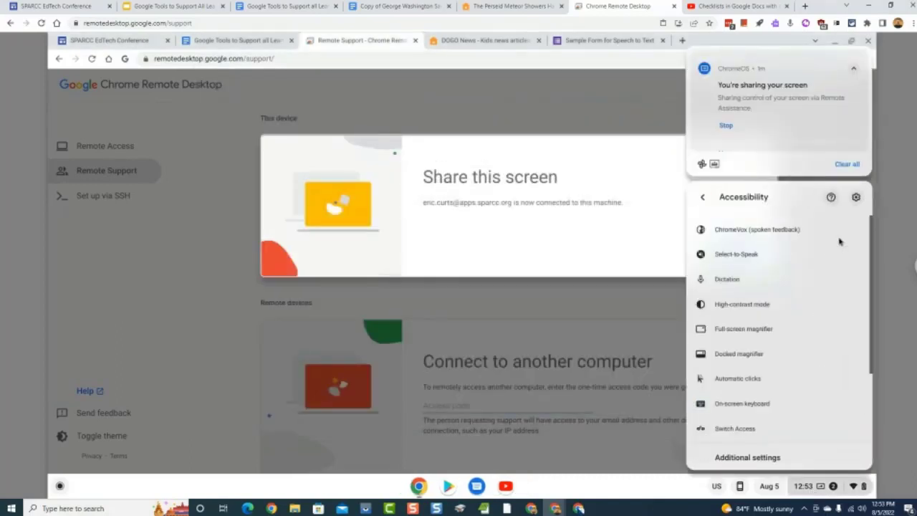
click(736, 257)
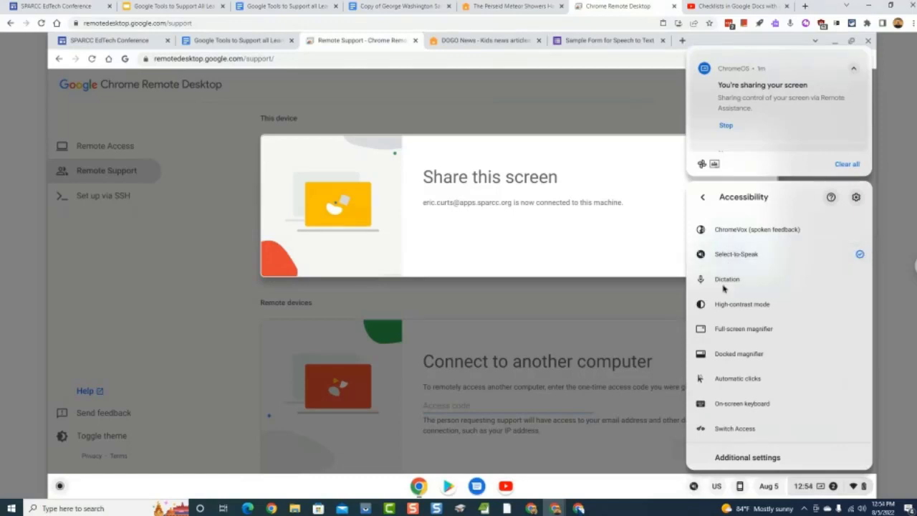
click(476, 40)
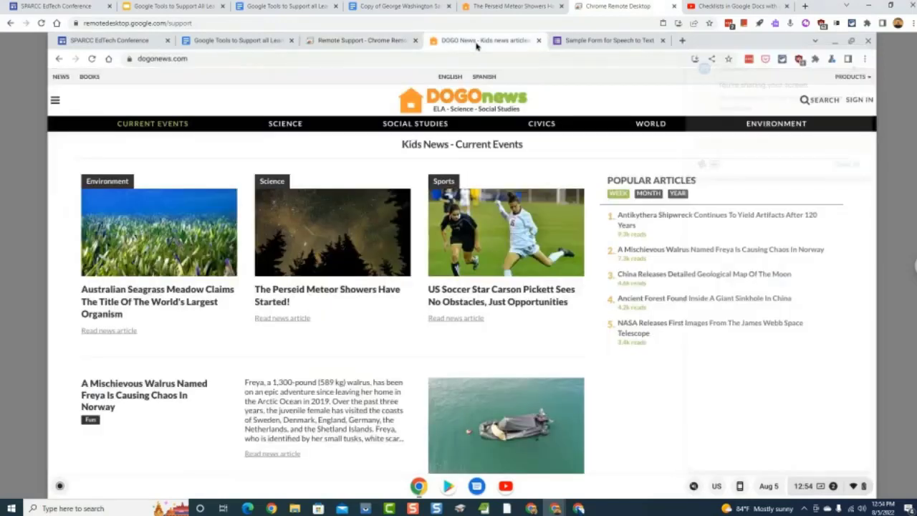
Step: Have Select-to-Speak read the Perseid Meteor article's first paragraph, pausing and checking reading speed
click(421, 289)
scroll(421, 289, down, 5)
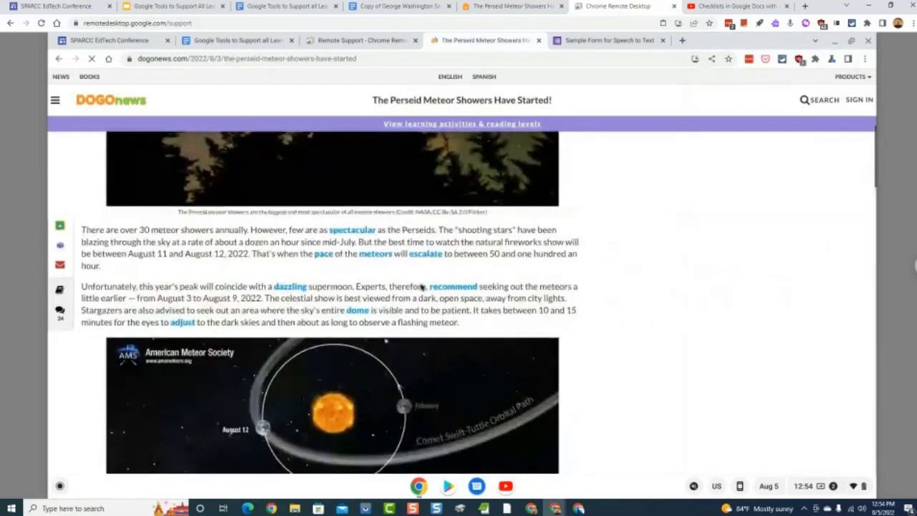
scroll(421, 285, up, 1)
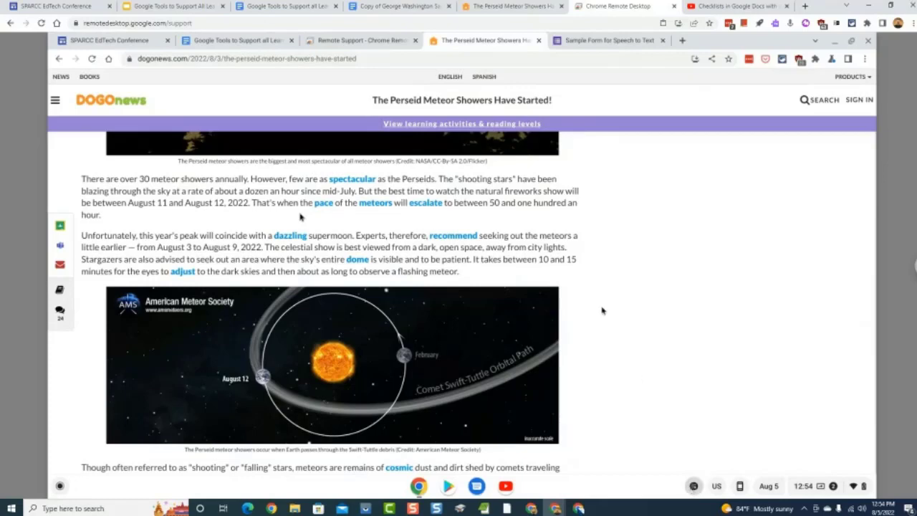
drag(601, 222, 82, 174)
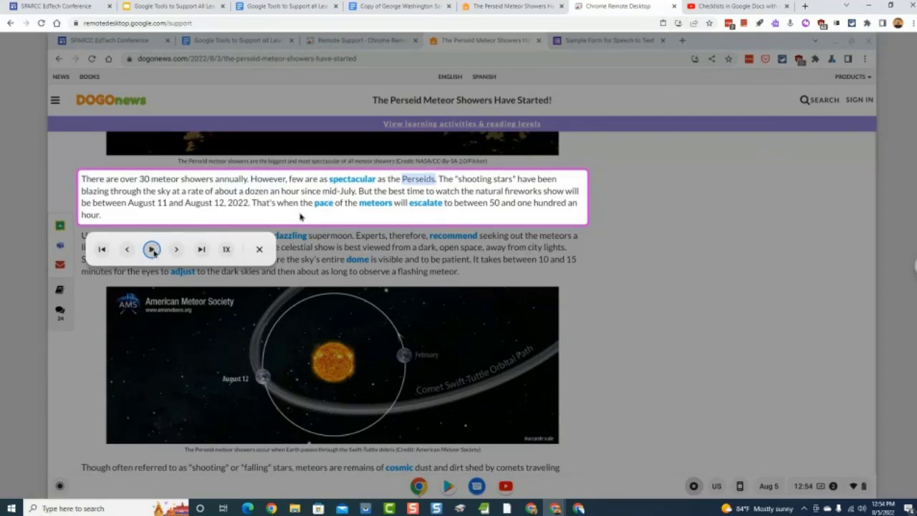
click(151, 250)
click(225, 249)
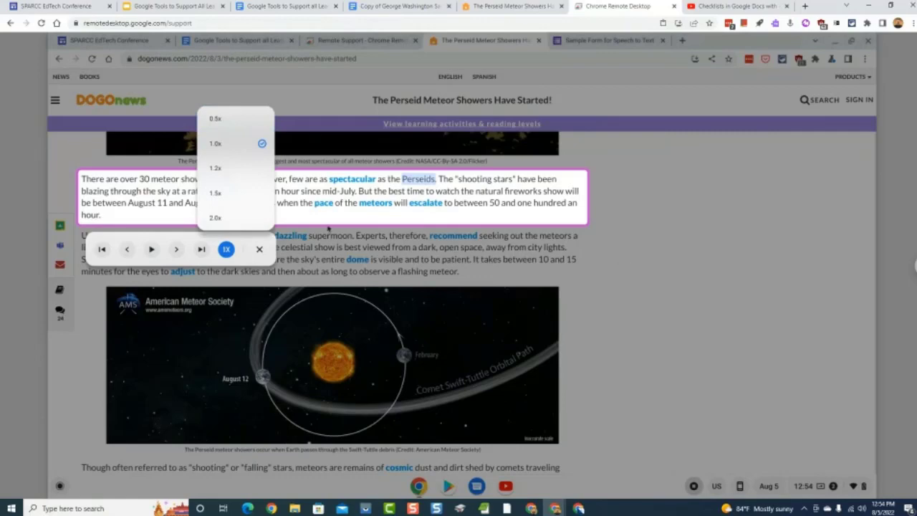
click(259, 250)
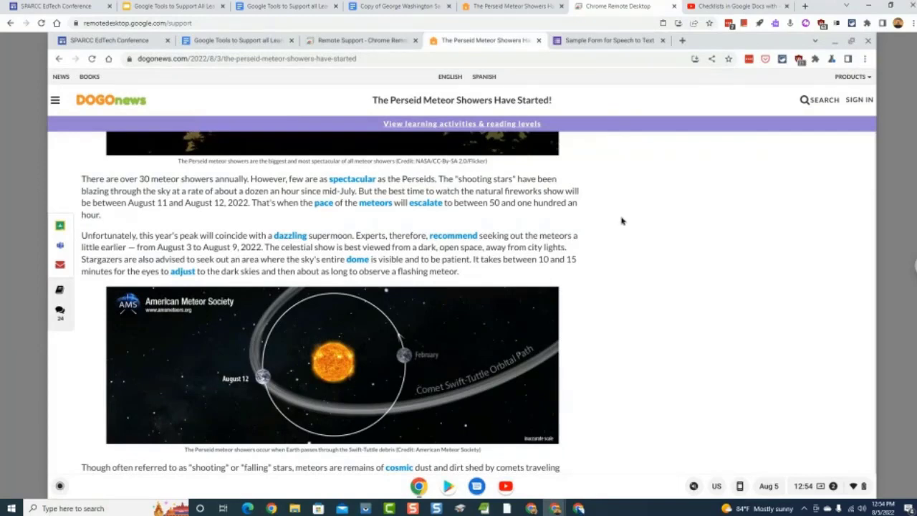
Step: Return to the slideshow and advance past the Announcify slide to 'Speech to Text'
click(153, 8)
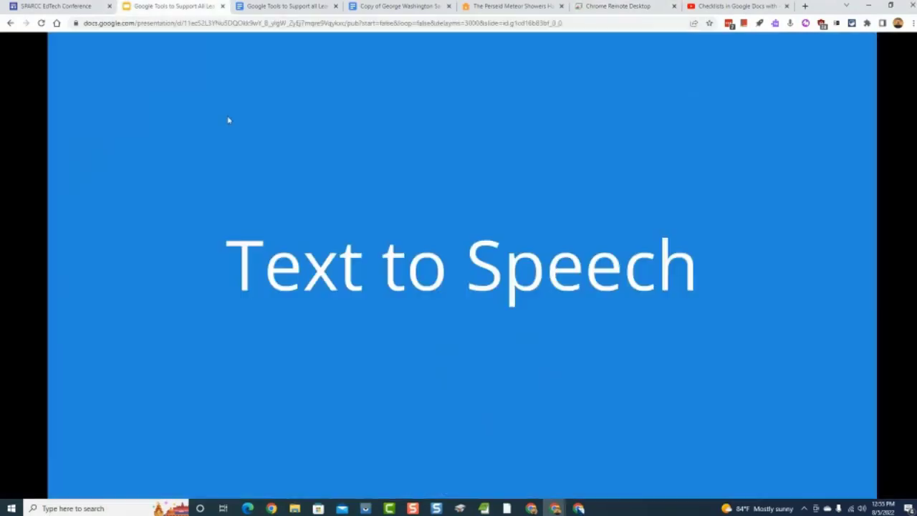
click(261, 166)
click(263, 165)
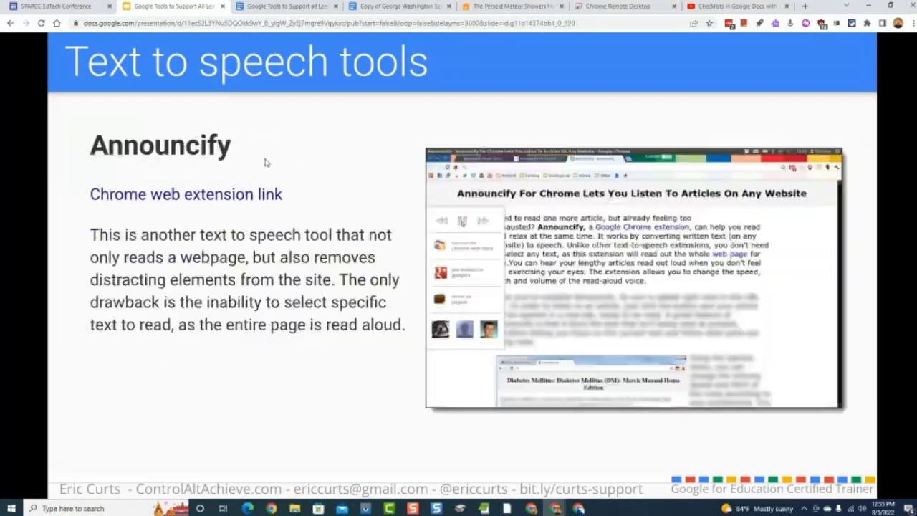
click(267, 163)
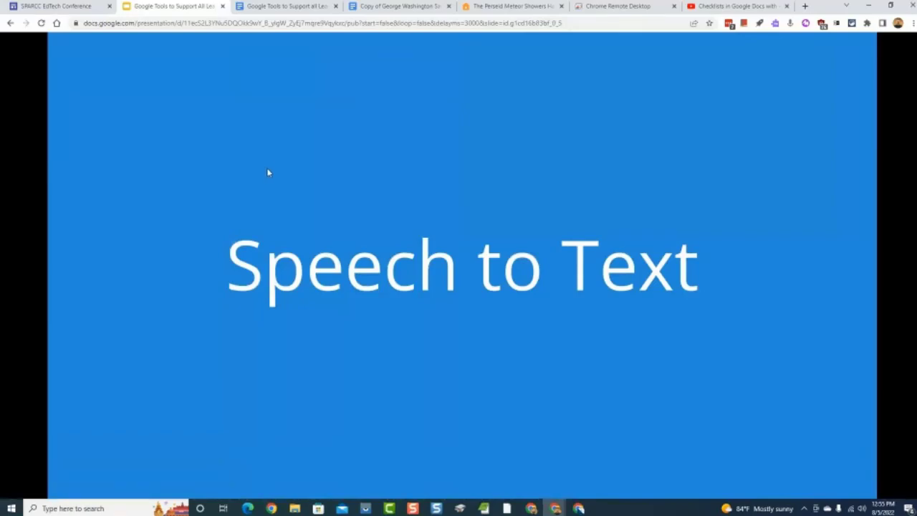
Step: Scroll the 'Google Tools to Support all Learners' doc to Speech to text and open Extensity
click(313, 7)
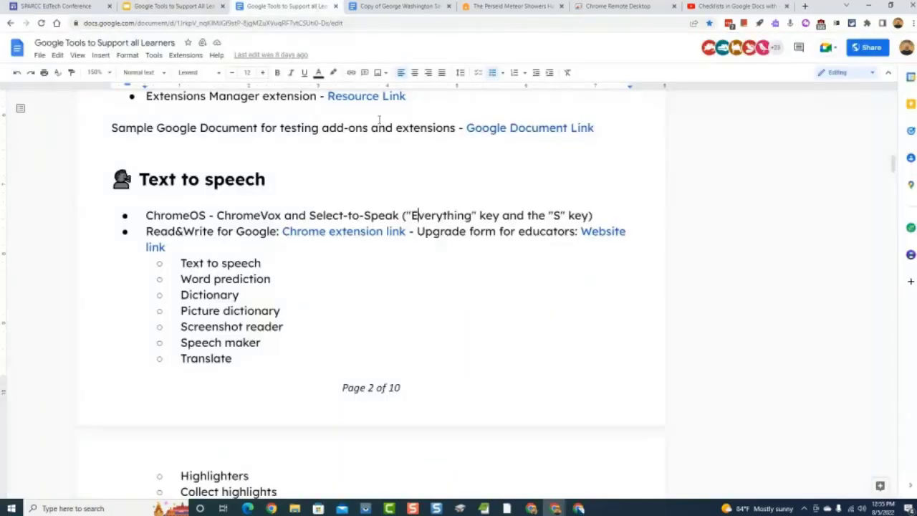
scroll(378, 119, down, 10)
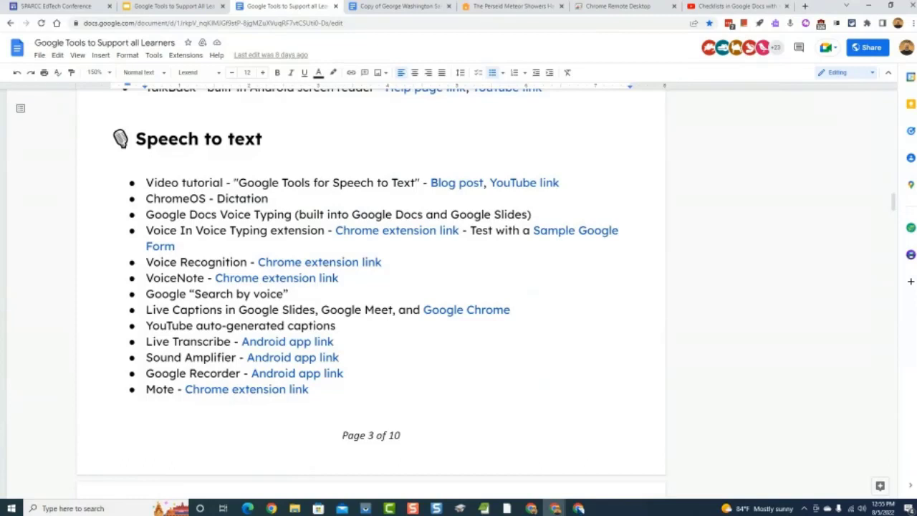
click(851, 24)
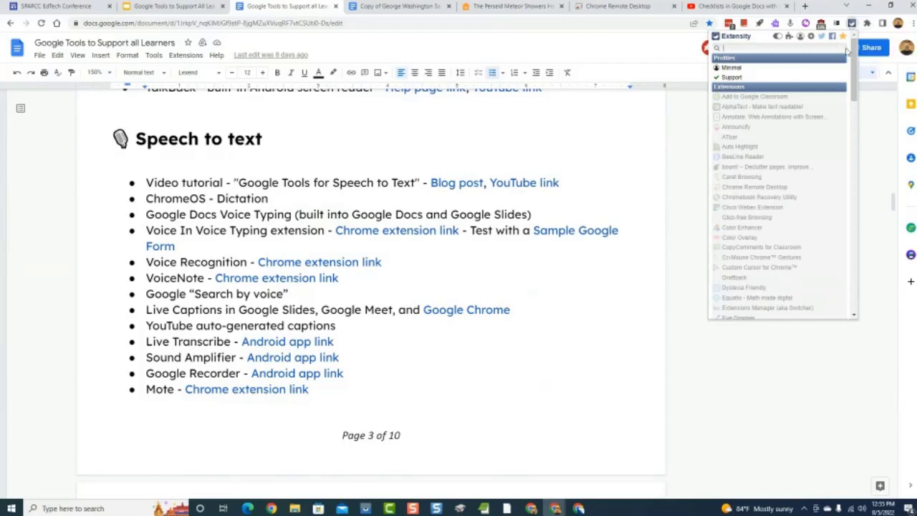
Step: Scroll through the Extensity extension list, then dismiss it over the Speech to text section
scroll(779, 148, down, 5)
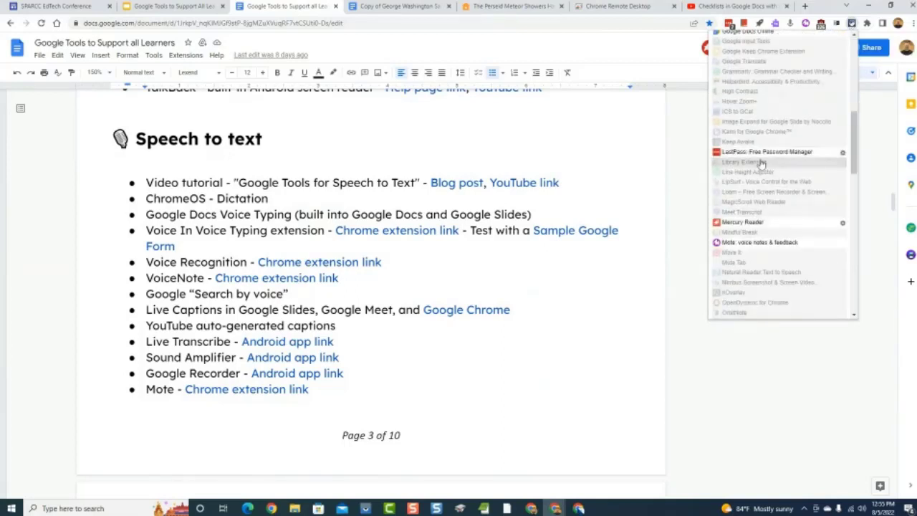
scroll(763, 186, up, 4)
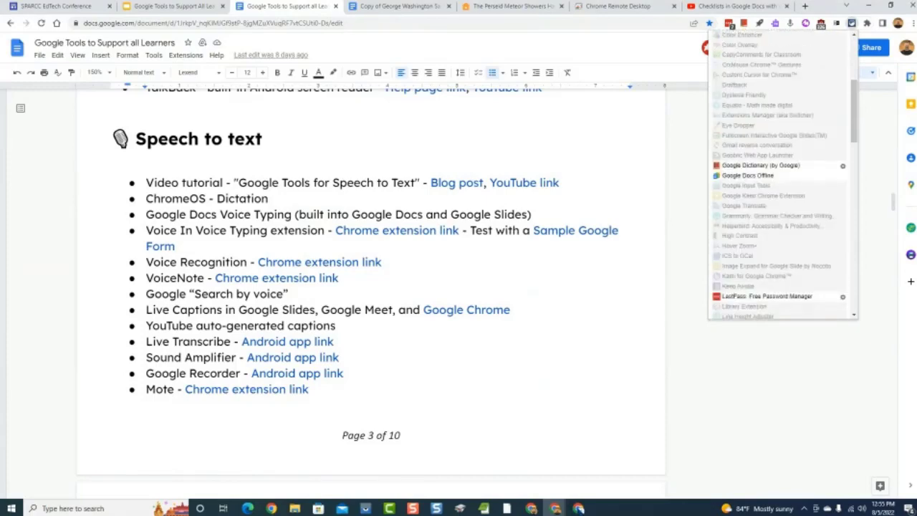
scroll(782, 129, up, 3)
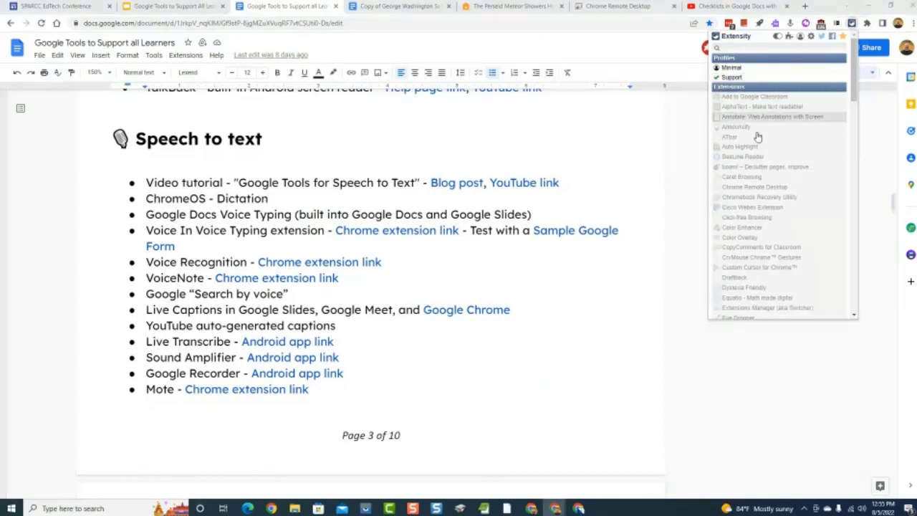
scroll(761, 148, down, 10)
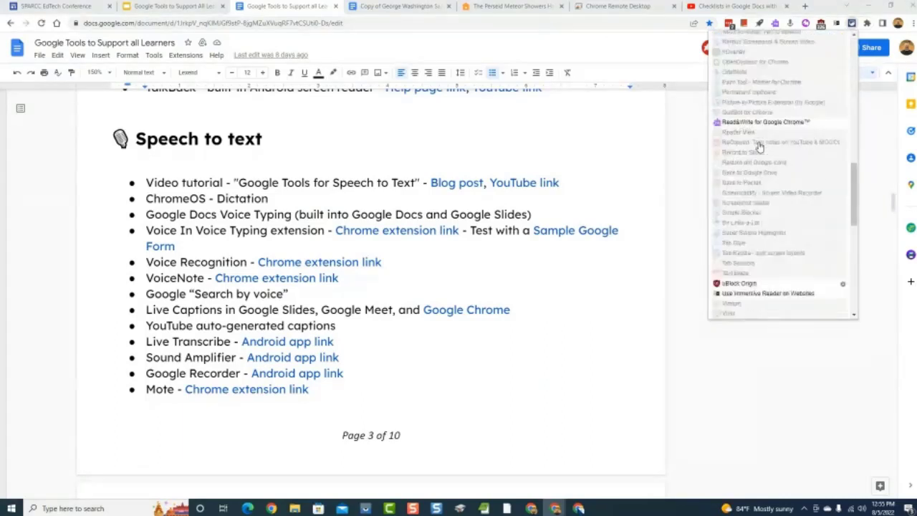
scroll(761, 149, up, 10)
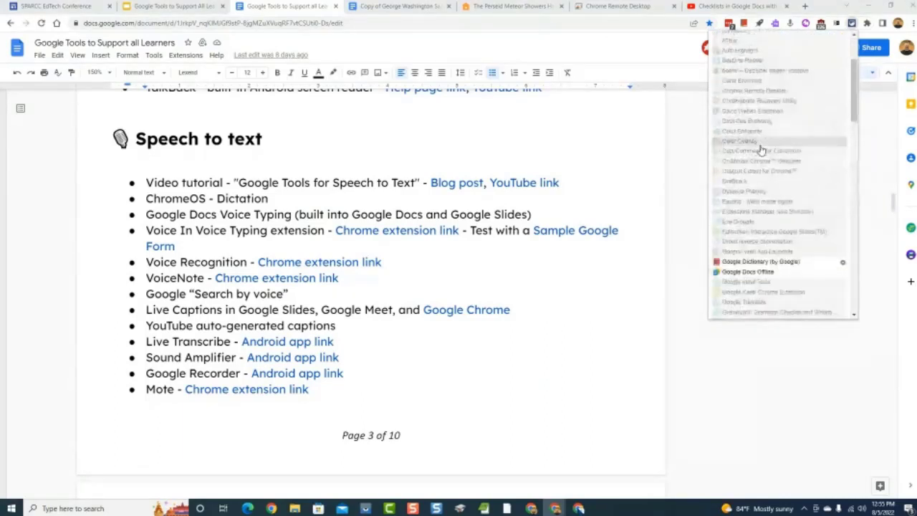
click(694, 167)
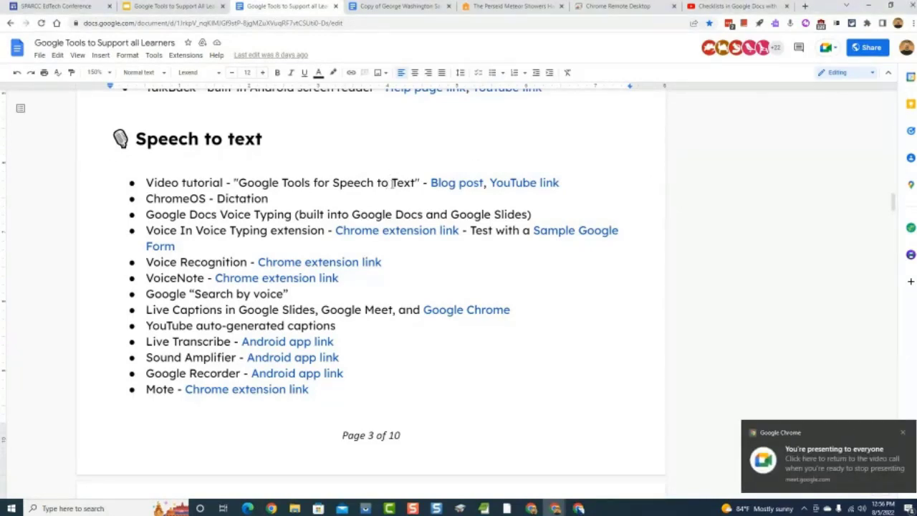
scroll(368, 188, down, 2)
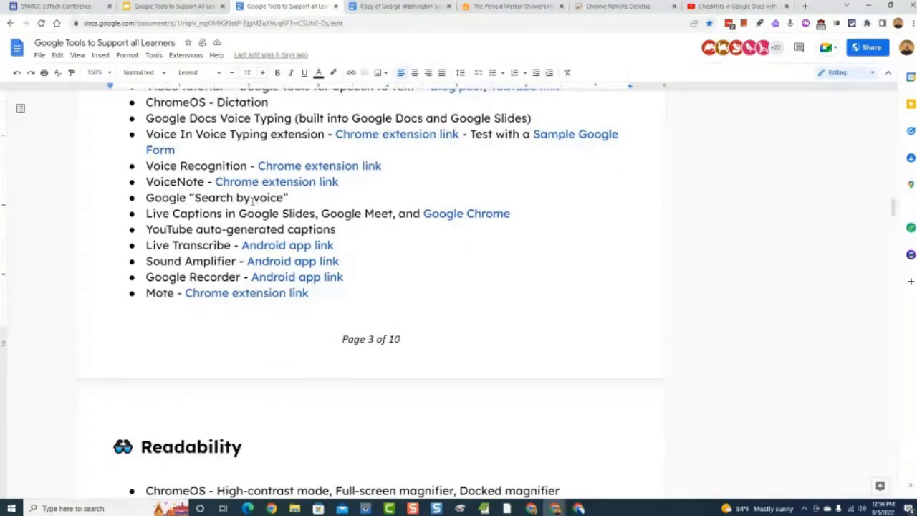
scroll(251, 199, up, 5)
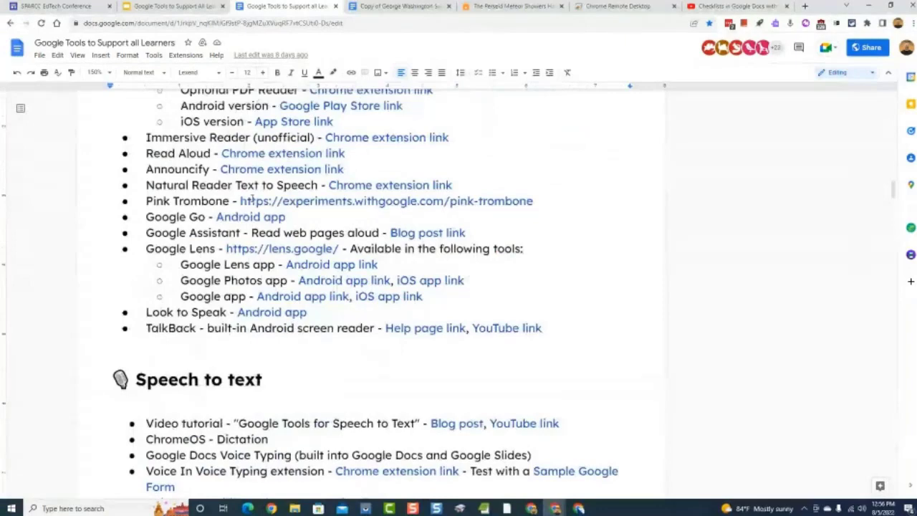
scroll(252, 200, up, 1)
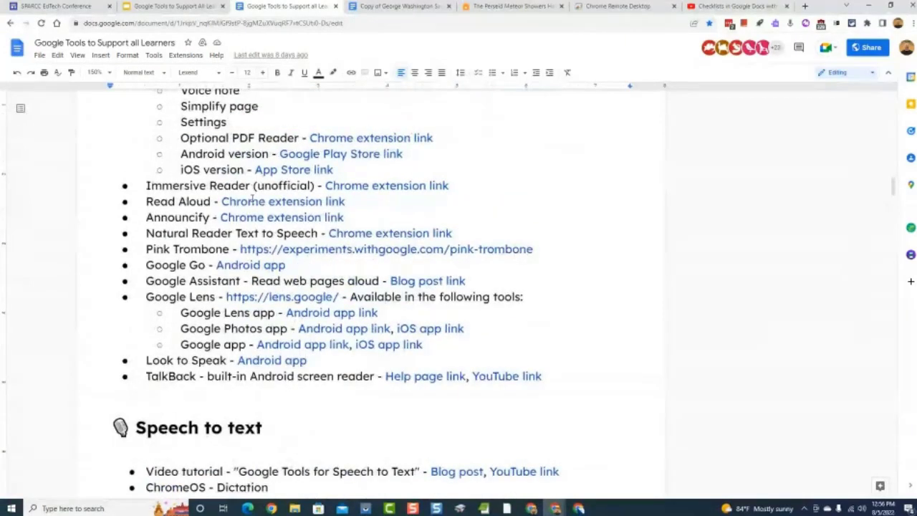
scroll(252, 200, down, 1)
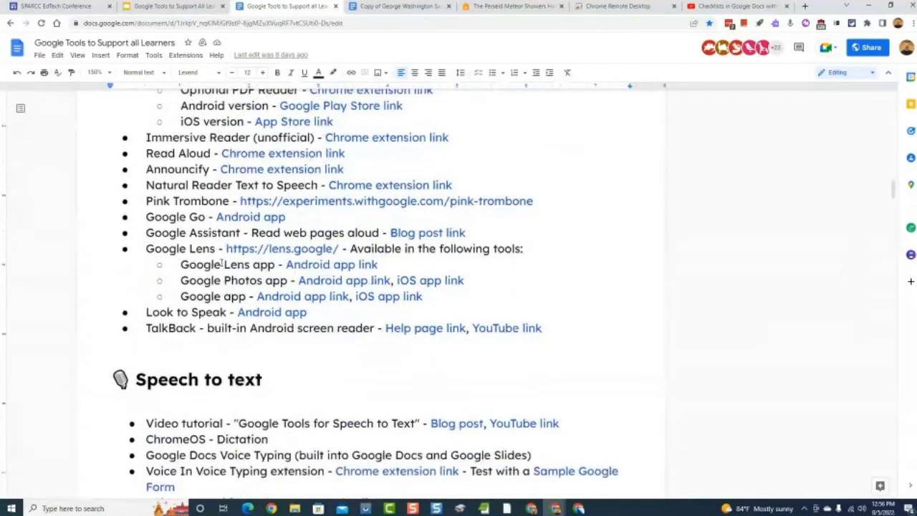
drag(176, 232, 205, 296)
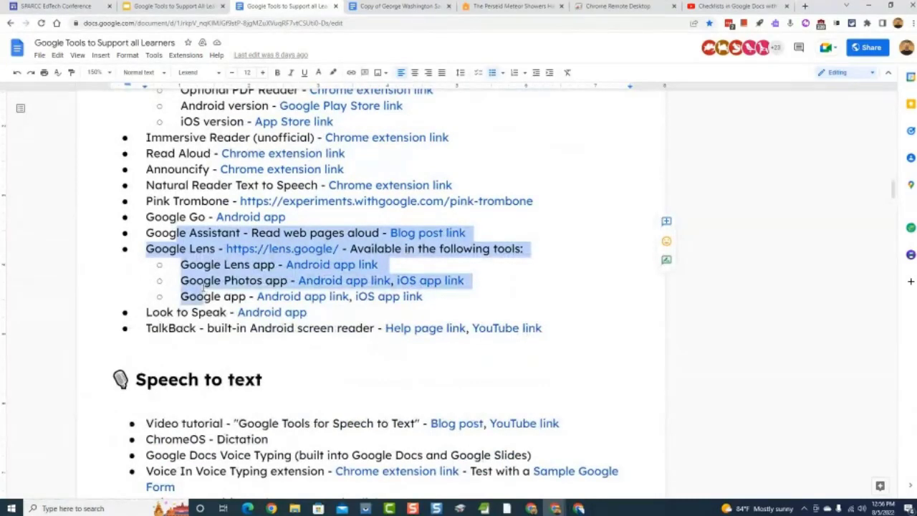
click(203, 282)
scroll(185, 233, up, 2)
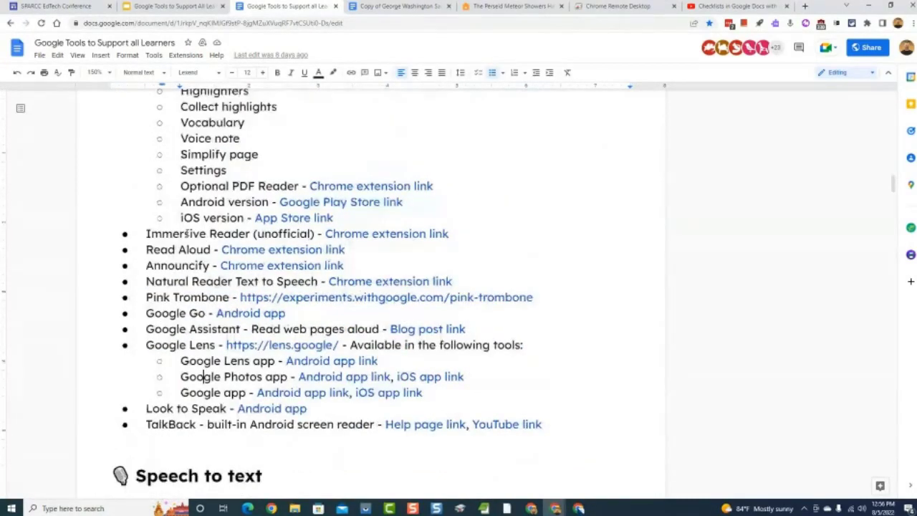
scroll(186, 234, up, 6)
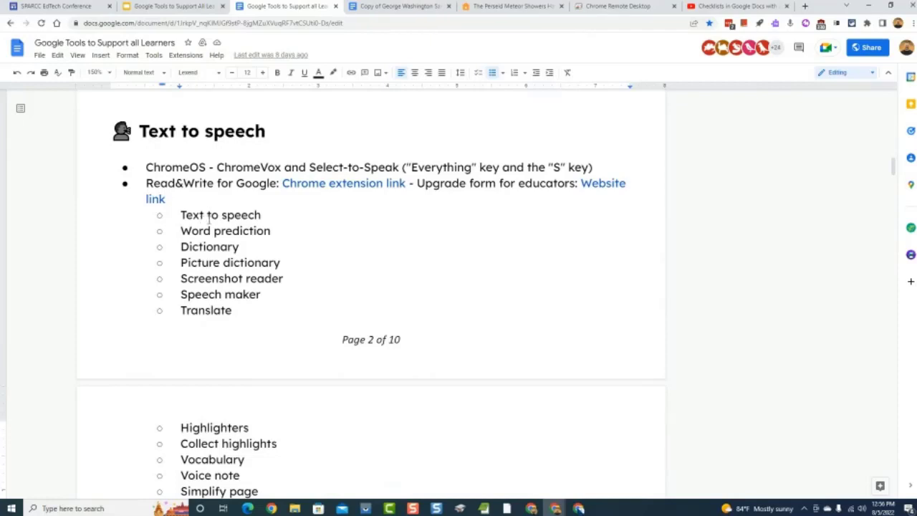
scroll(208, 218, down, 4)
scroll(213, 217, up, 5)
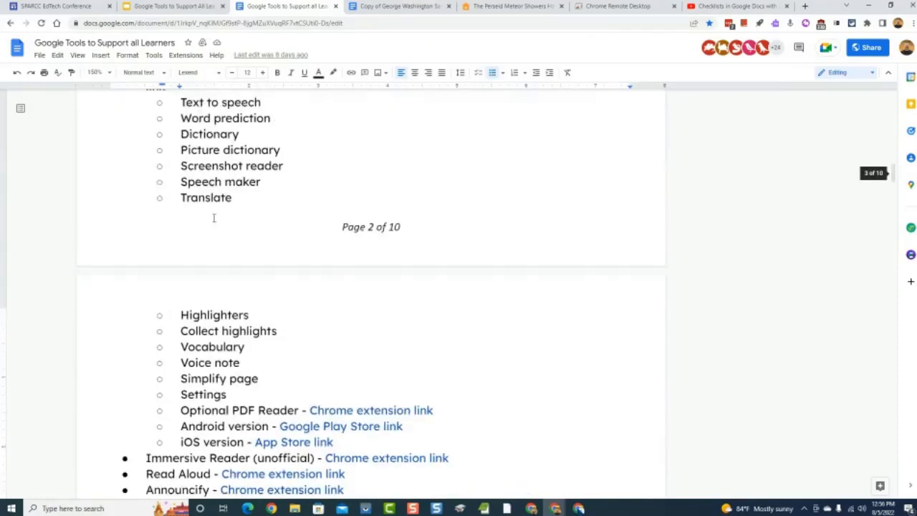
Step: Place the cursor on the Read&Write line and drag the Google Lens phone mirror to centre
drag(159, 181, 116, 201)
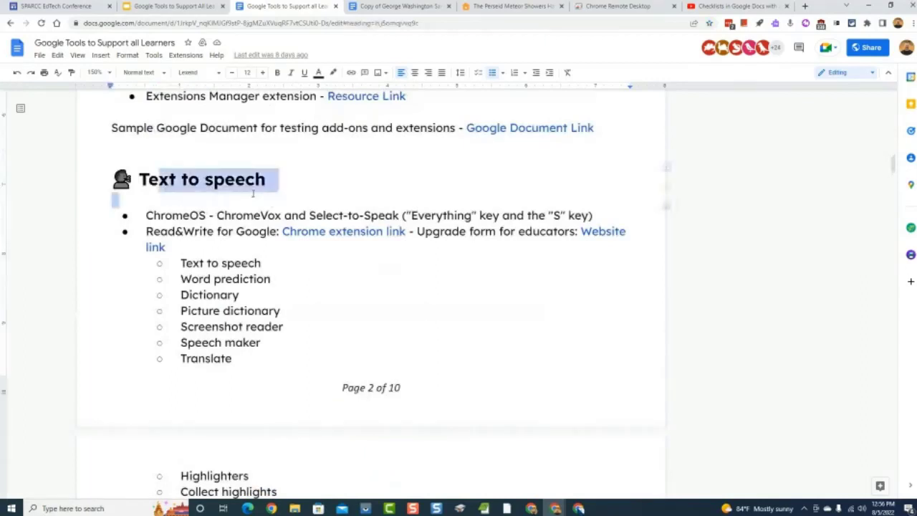
click(251, 225)
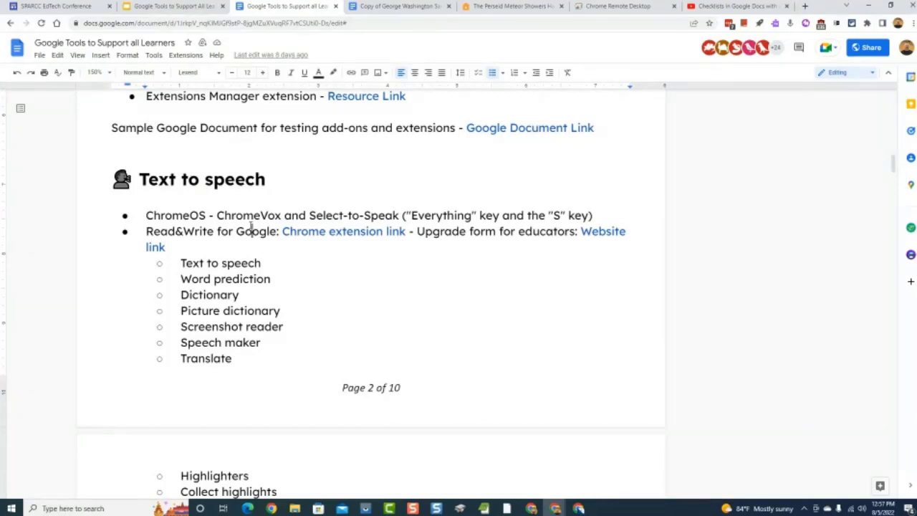
click(251, 231)
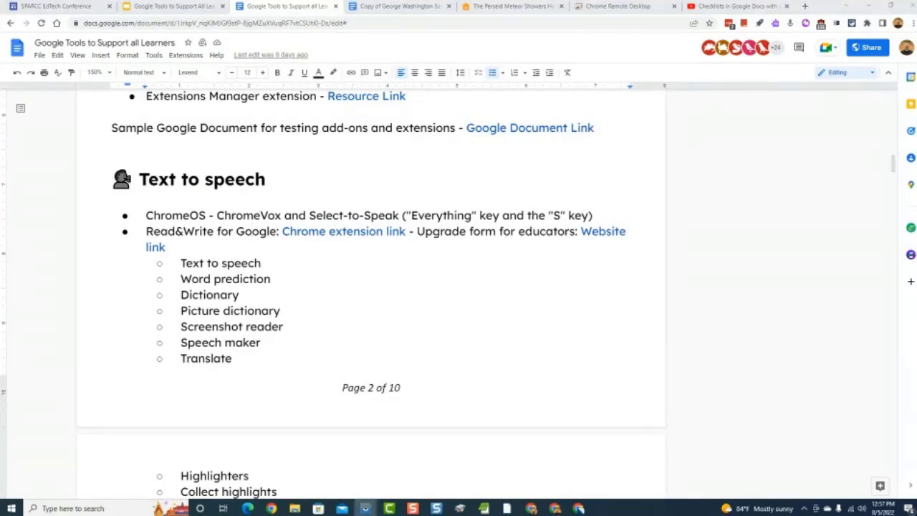
drag(102, 59, 343, 8)
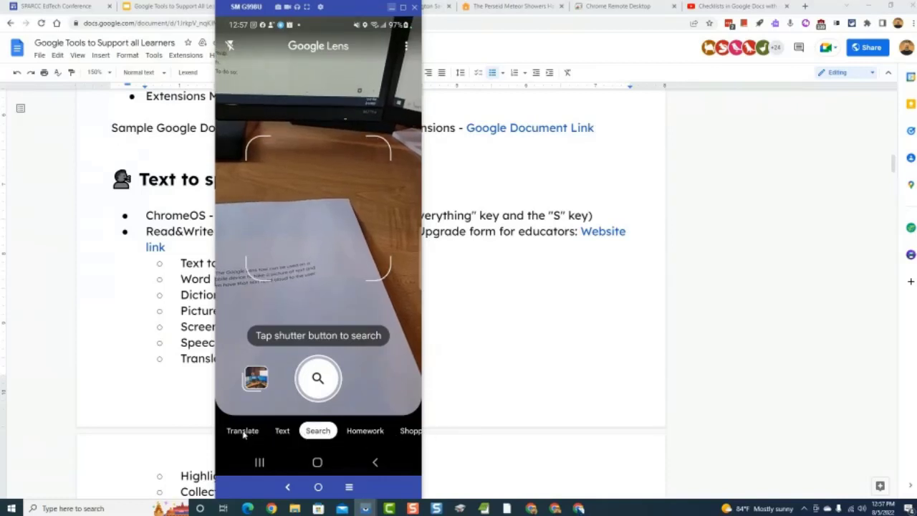
Step: Capture the printed paragraph in Lens Text mode, play then pause Listen, and close the mirror
click(282, 431)
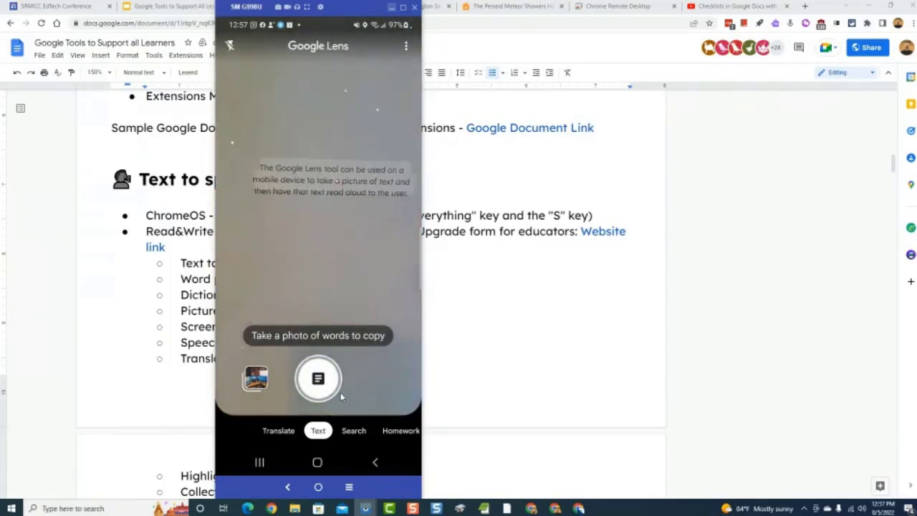
click(340, 391)
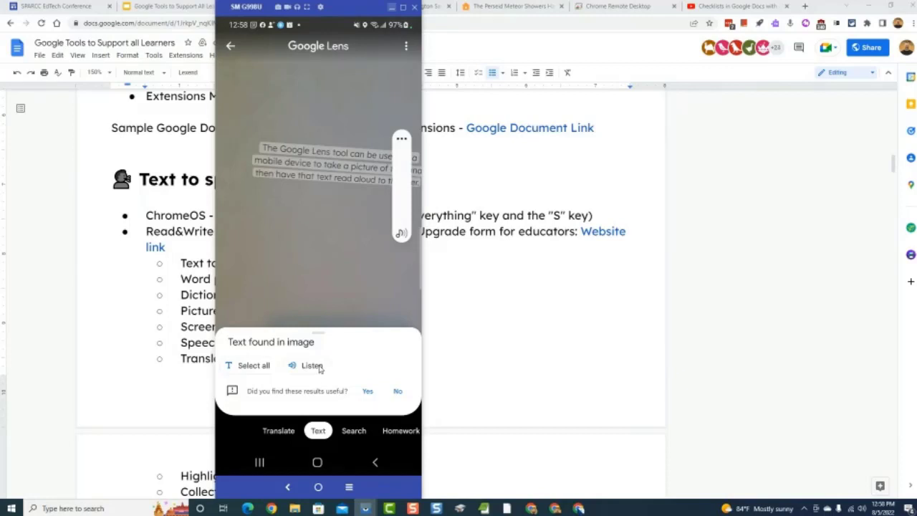
click(320, 367)
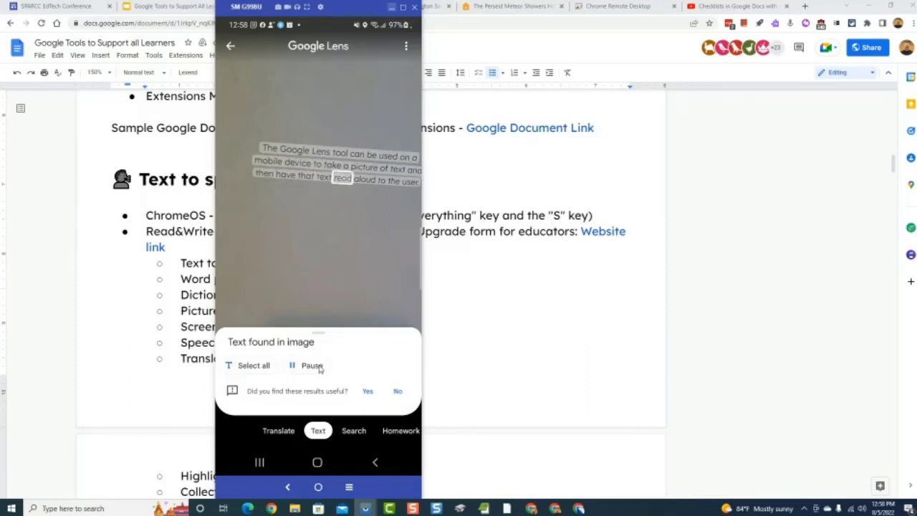
click(320, 368)
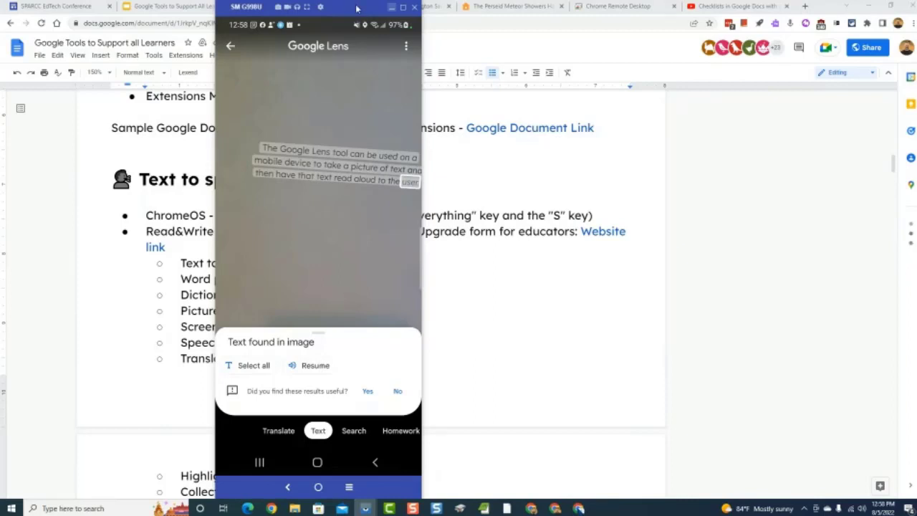
drag(354, 8, 224, 45)
click(285, 44)
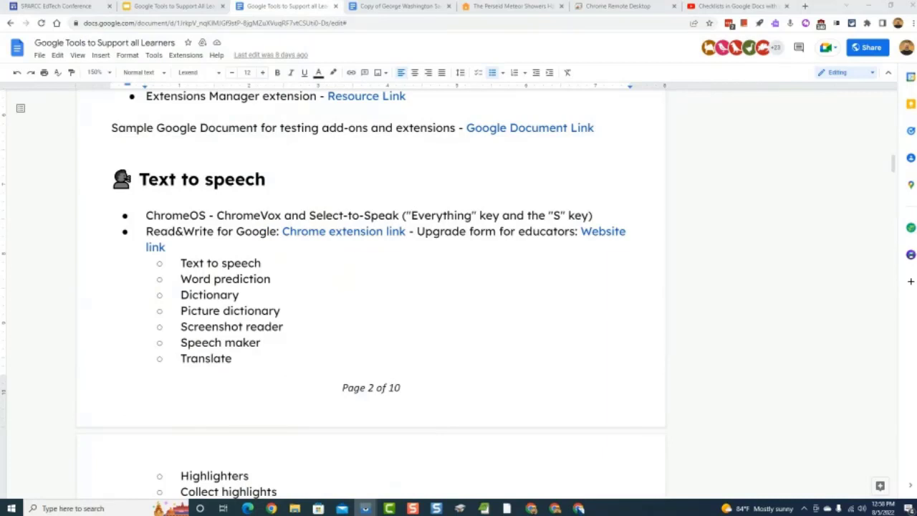
Step: Scroll to the Speech to text section and follow the Sample Google Form link
click(250, 231)
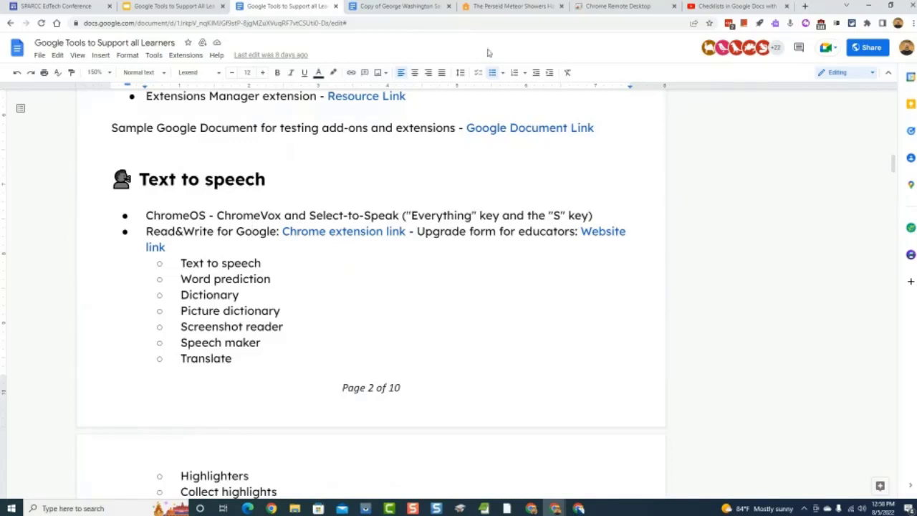
scroll(453, 192, down, 4)
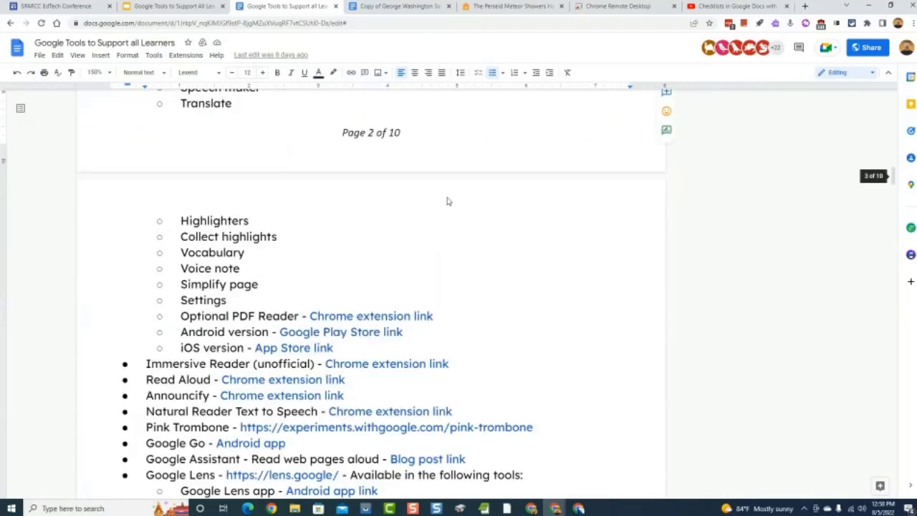
scroll(447, 201, down, 6)
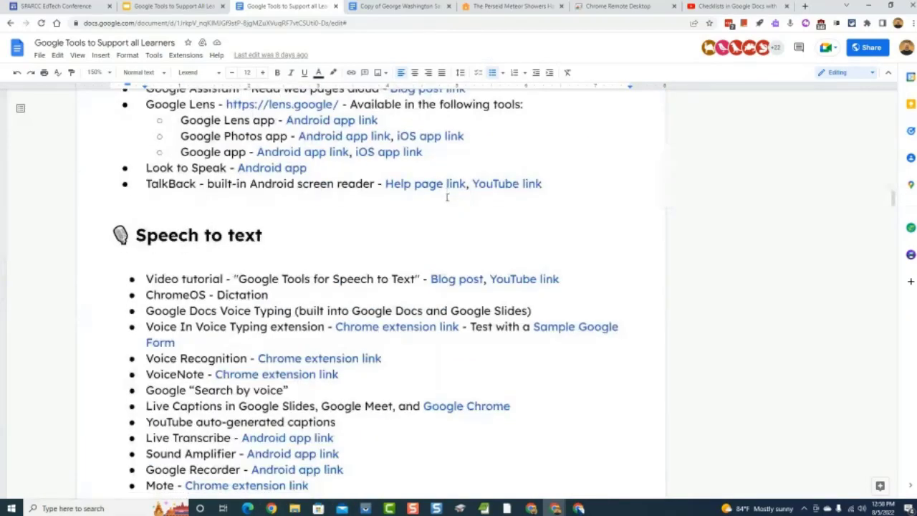
click(555, 230)
click(558, 263)
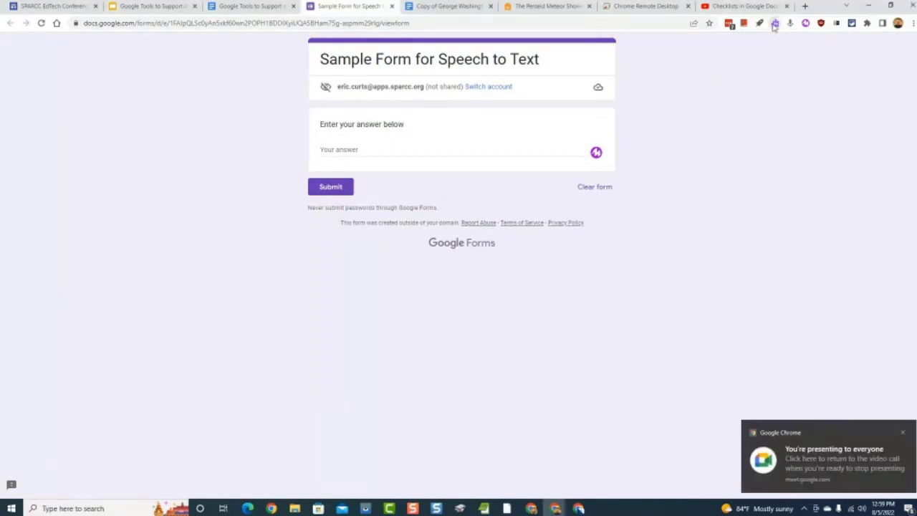
Step: Reload the form and have Read&Write read the 'Sample Form for Speech to Text' title aloud
click(41, 23)
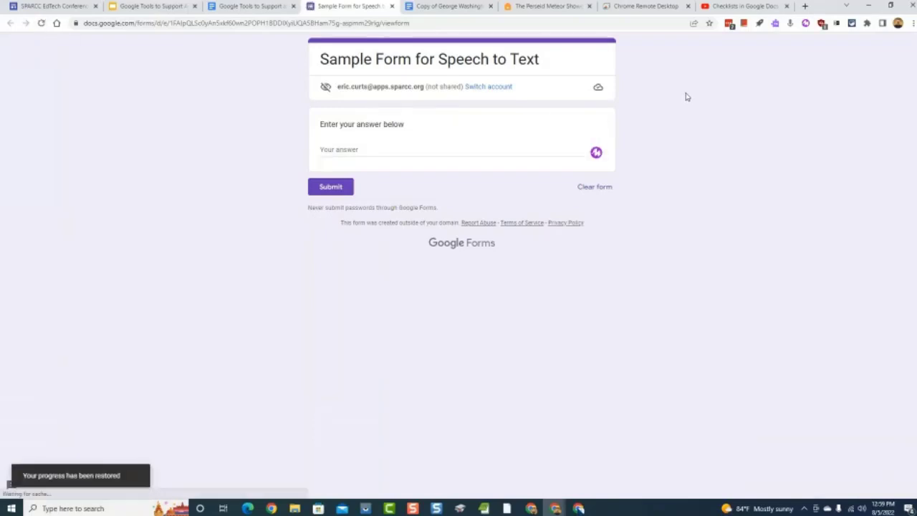
click(775, 23)
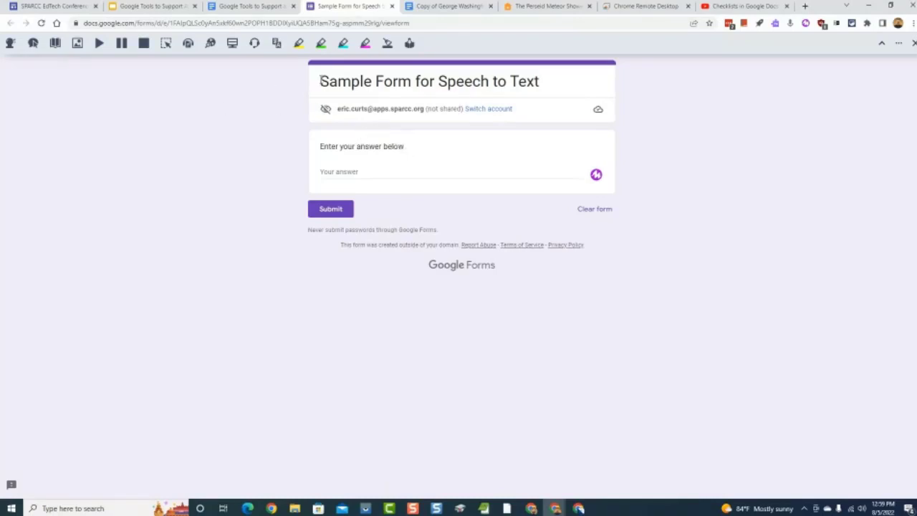
drag(320, 81, 540, 81)
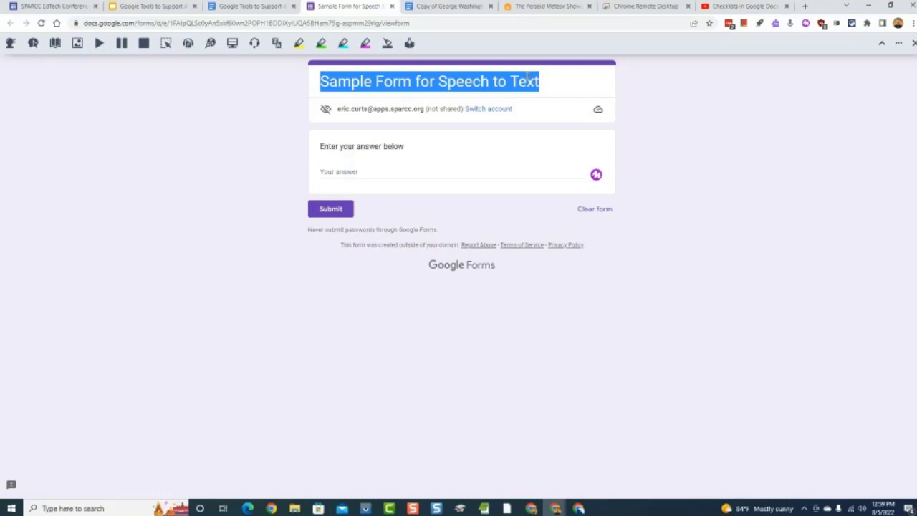
click(100, 44)
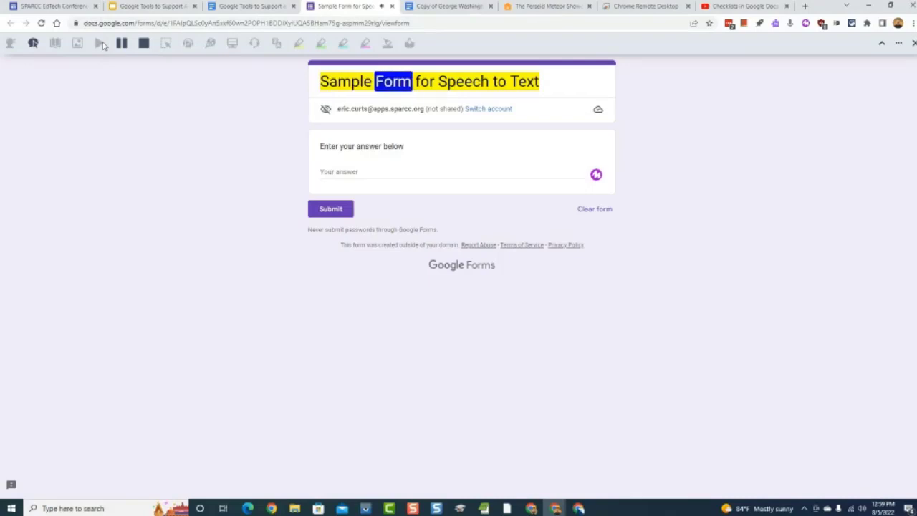
click(144, 44)
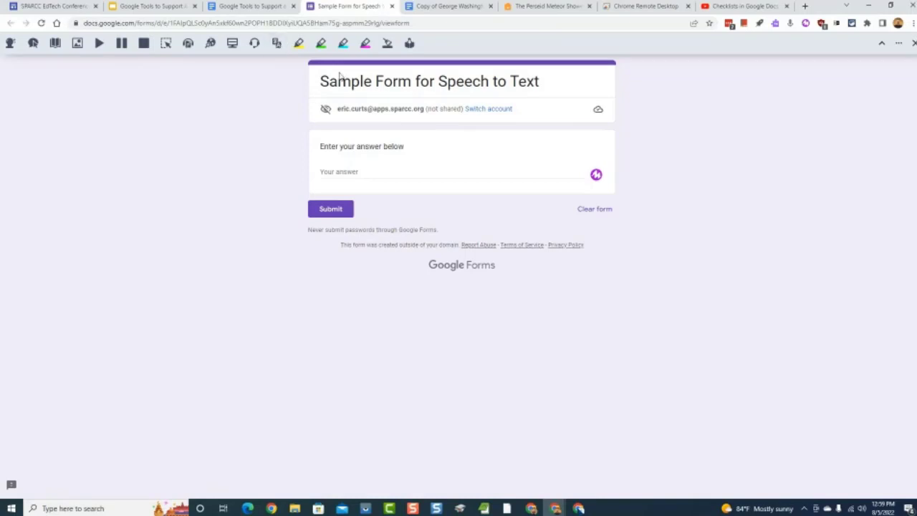
Step: Close the sample form tab and show the same form in the remote Chromebook's browser
click(391, 6)
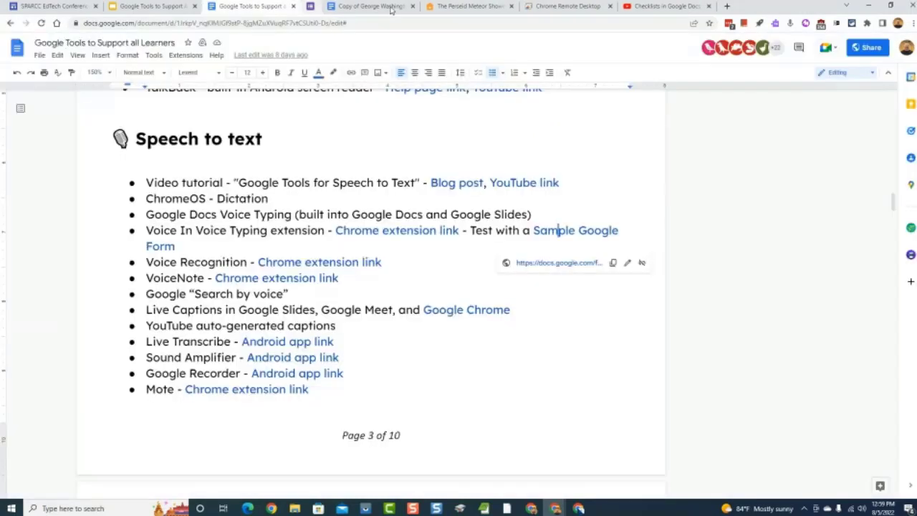
click(534, 8)
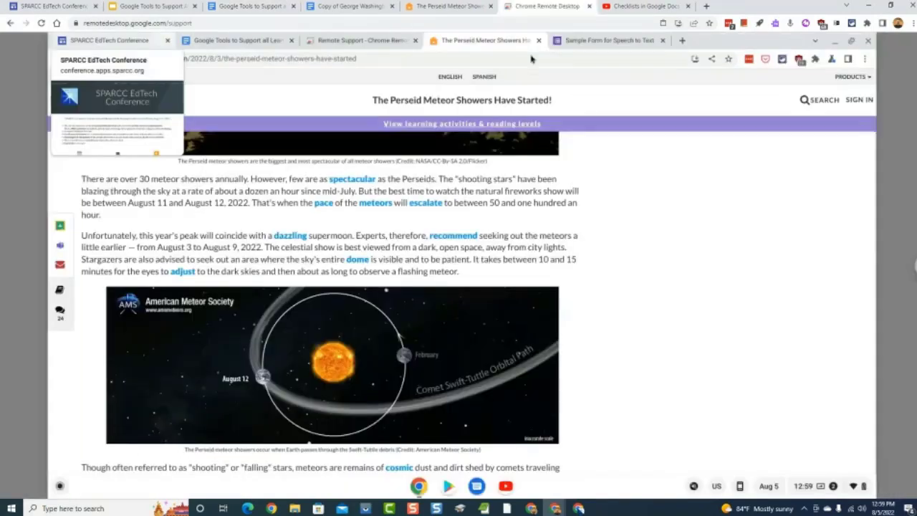
click(625, 43)
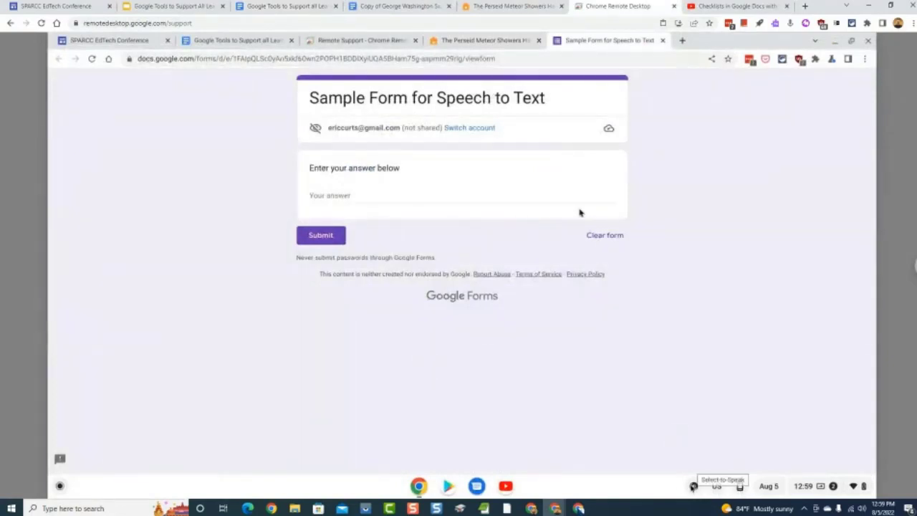
Step: Have Select-to-Speak read the 'Enter your answer below' prompt, then go to the Speech to Text slides
click(693, 485)
drag(429, 180, 310, 162)
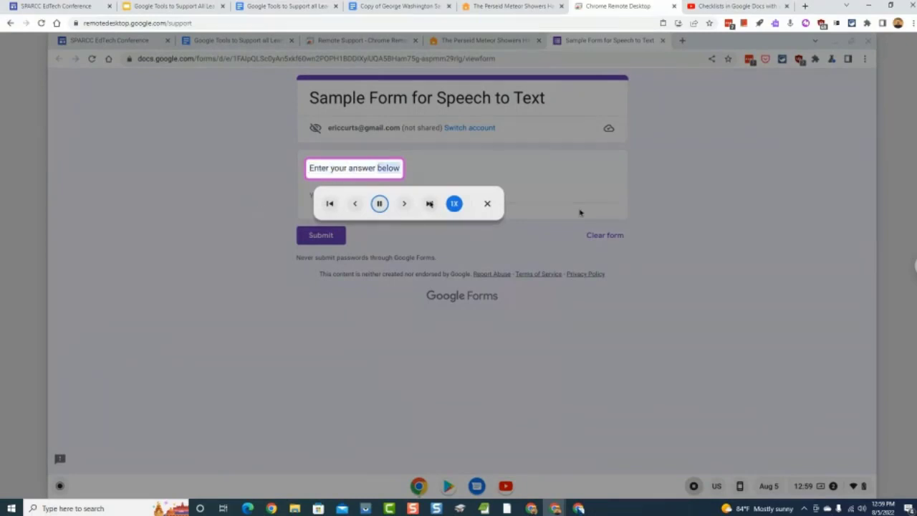
click(380, 205)
click(487, 204)
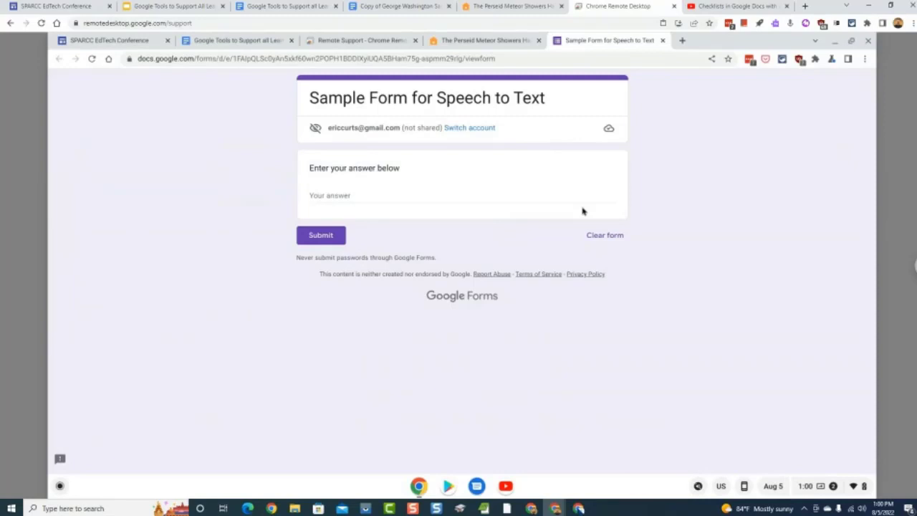
click(183, 7)
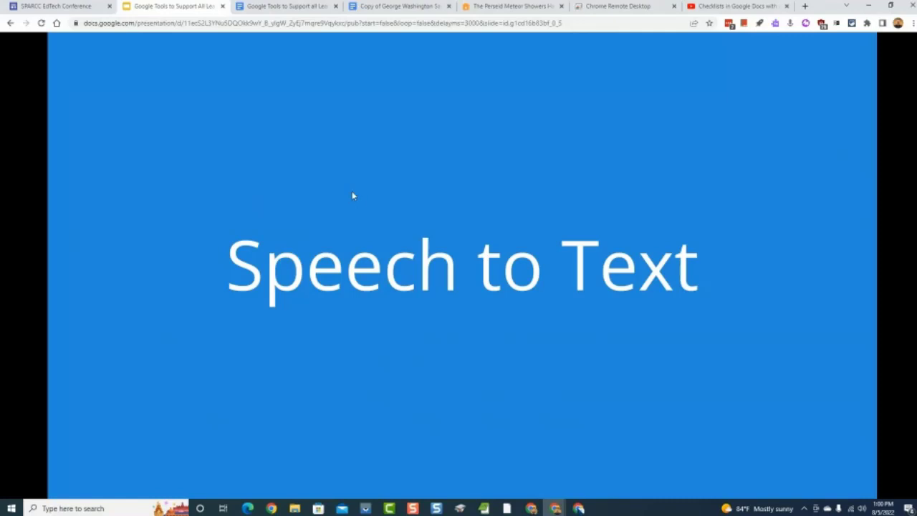
Step: Advance the deck to the 'Speech to text tools' slide listing Docs Voice Typing through Mote
click(352, 195)
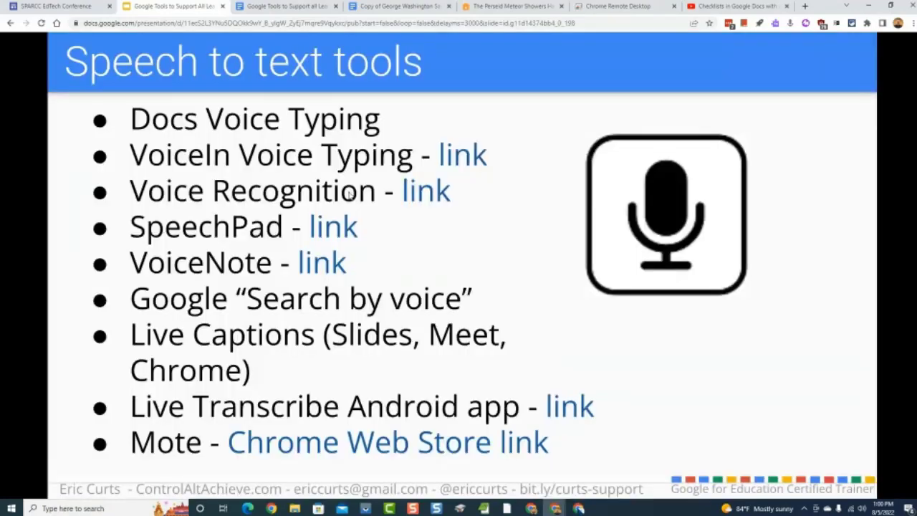
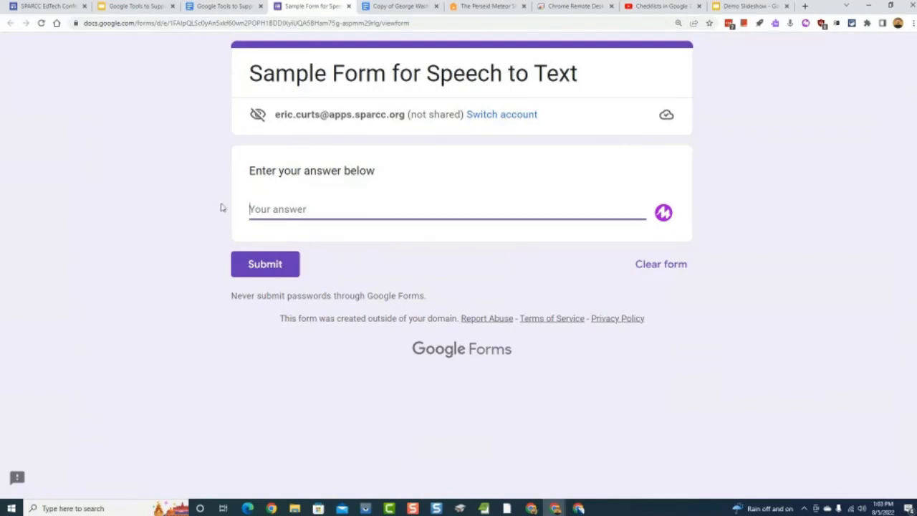
click(197, 191)
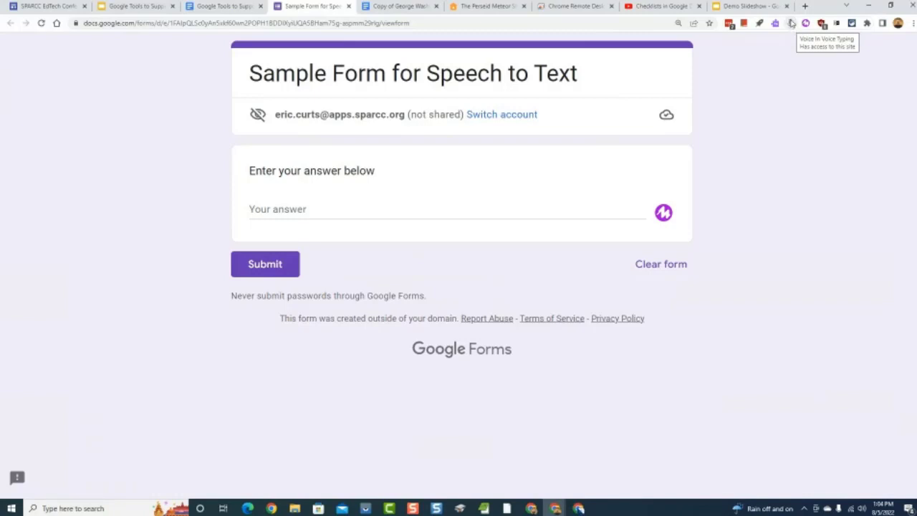
click(317, 211)
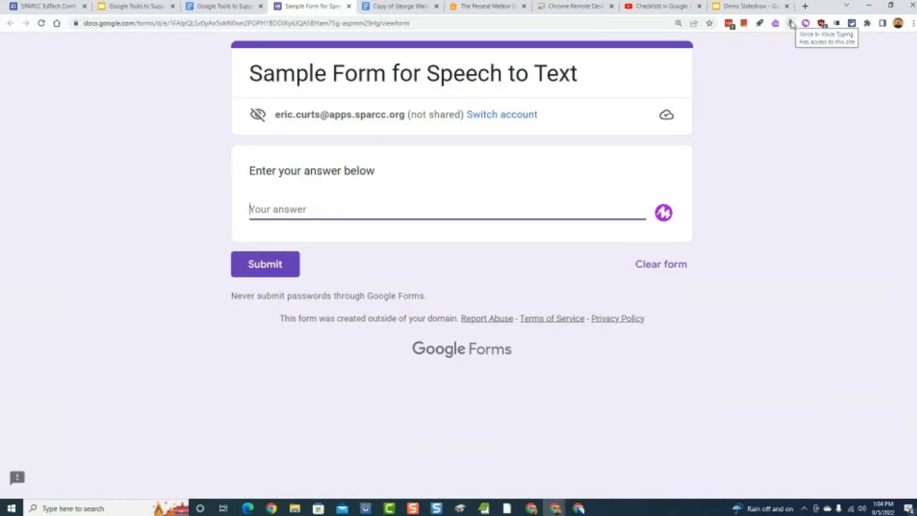
click(791, 24)
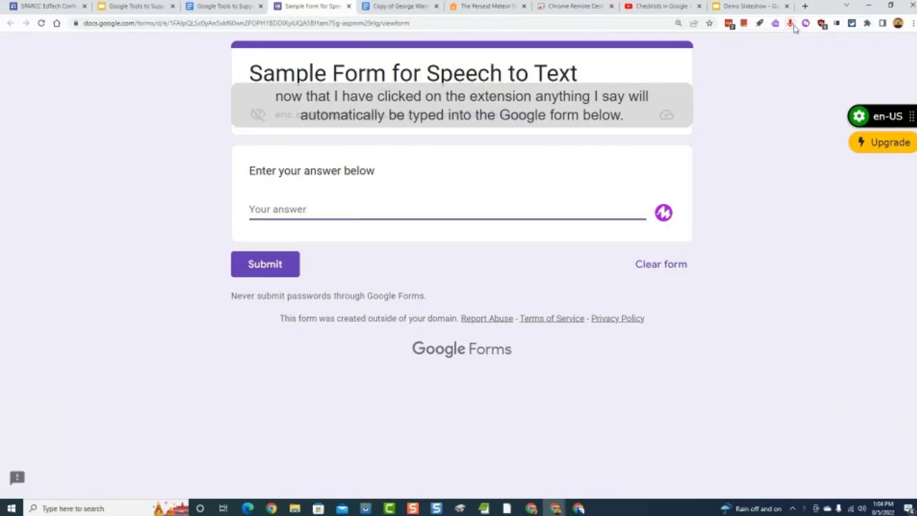
click(791, 24)
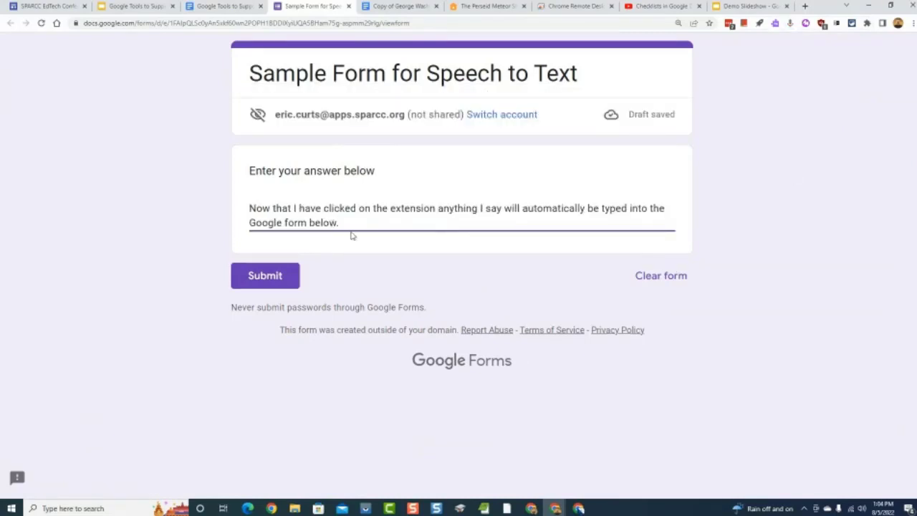
click(130, 228)
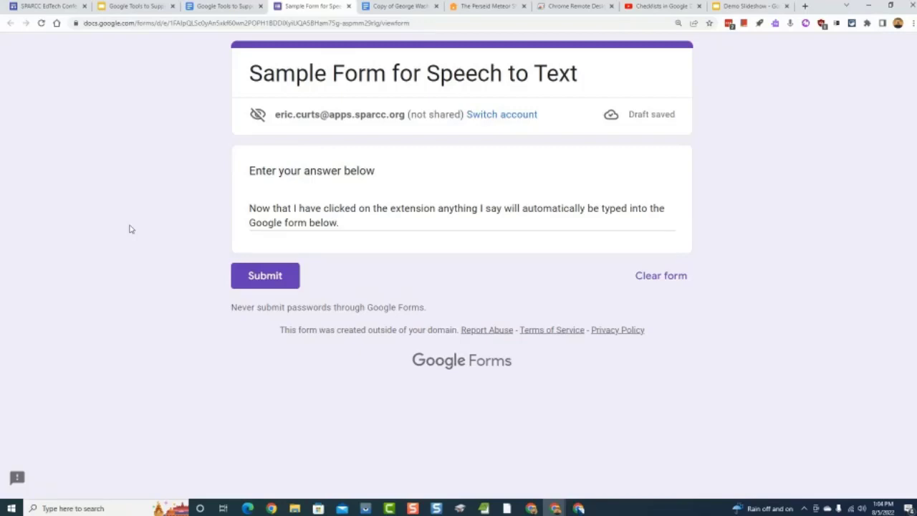
key(ctrl+minus)
key(ctrl+minus)
key(ctrl+minus)
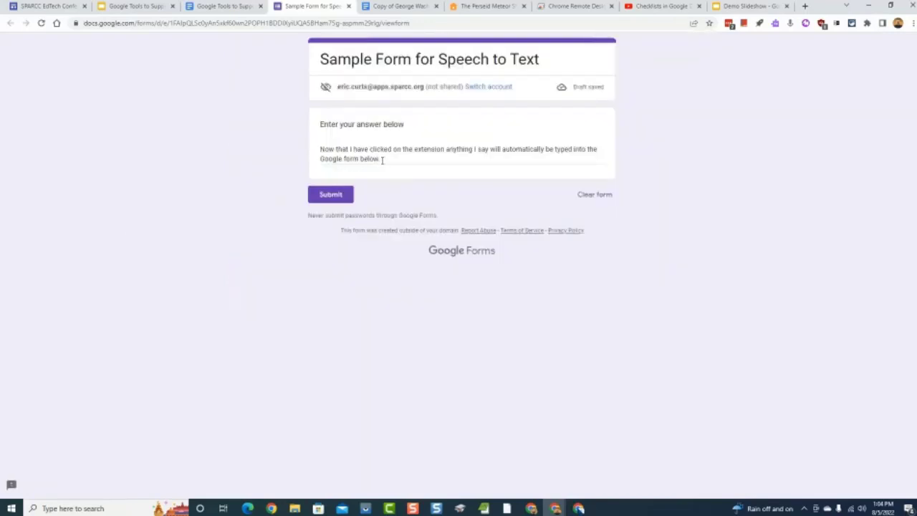
drag(382, 159, 308, 155)
key(BackSpace)
click(204, 207)
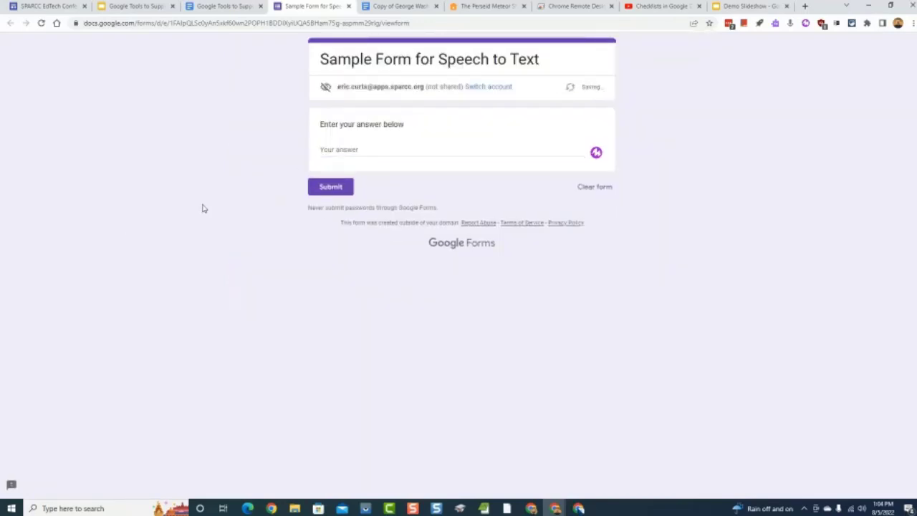
Step: In the Chrome Remote Desktop session, turn on ChromeOS Dictation from the Accessibility quick settings
click(572, 7)
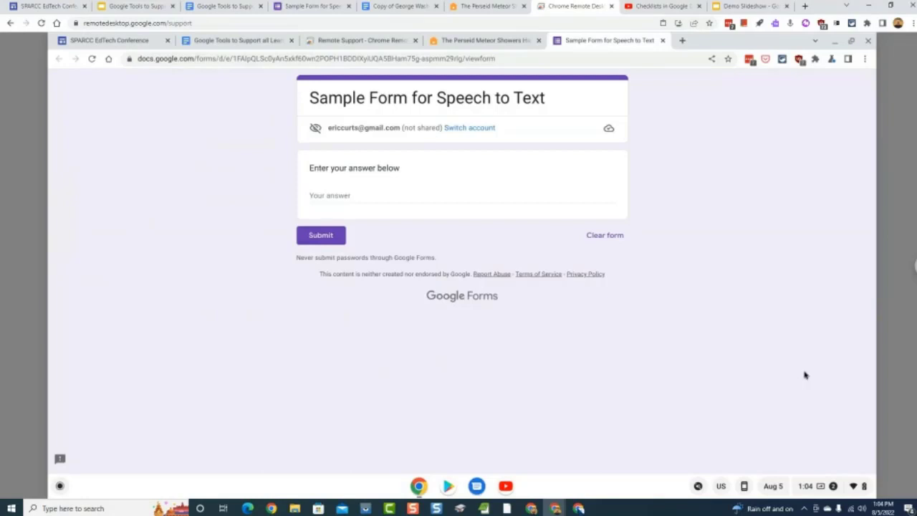
click(806, 487)
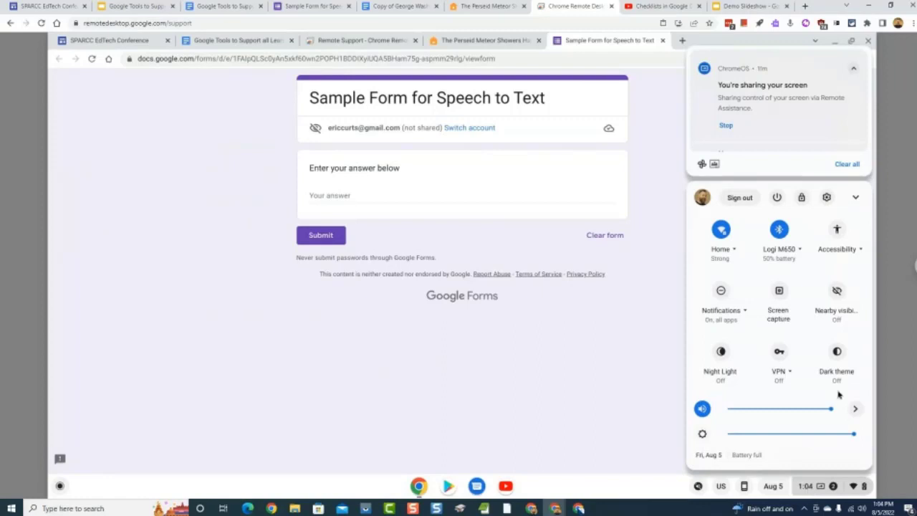
click(838, 234)
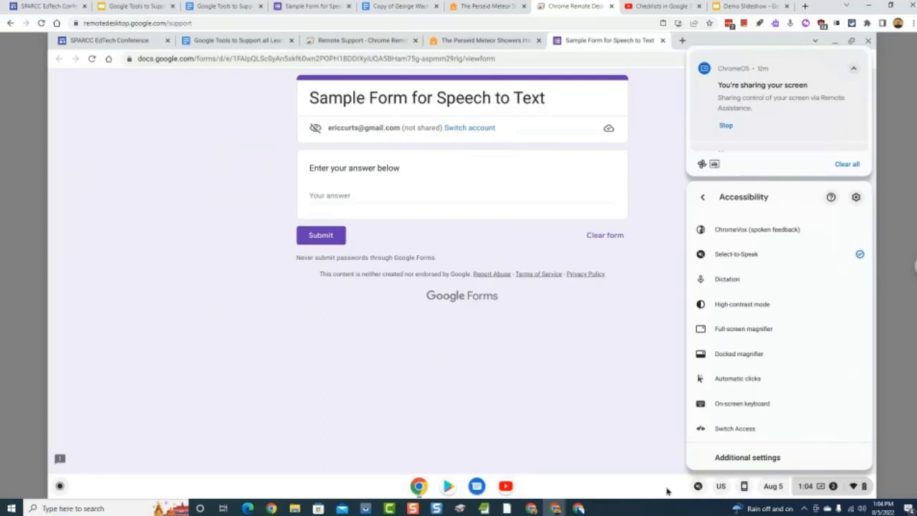
click(740, 283)
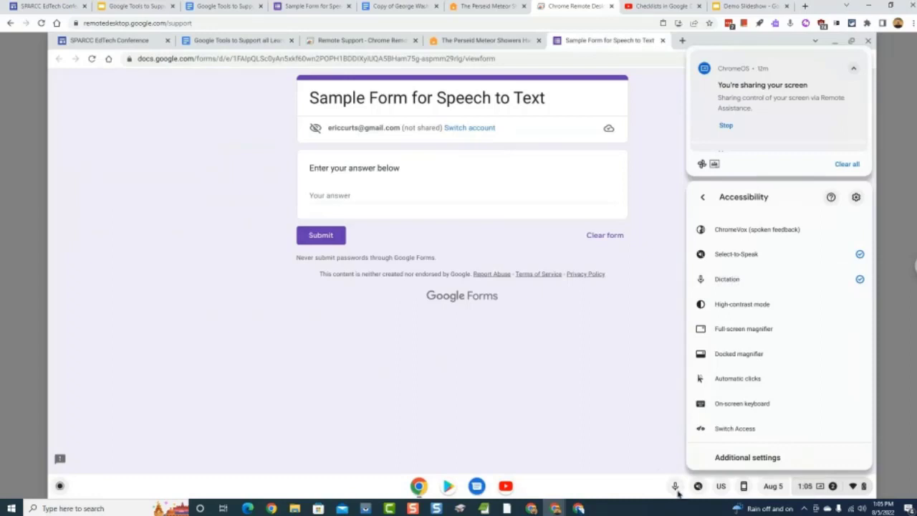
click(634, 446)
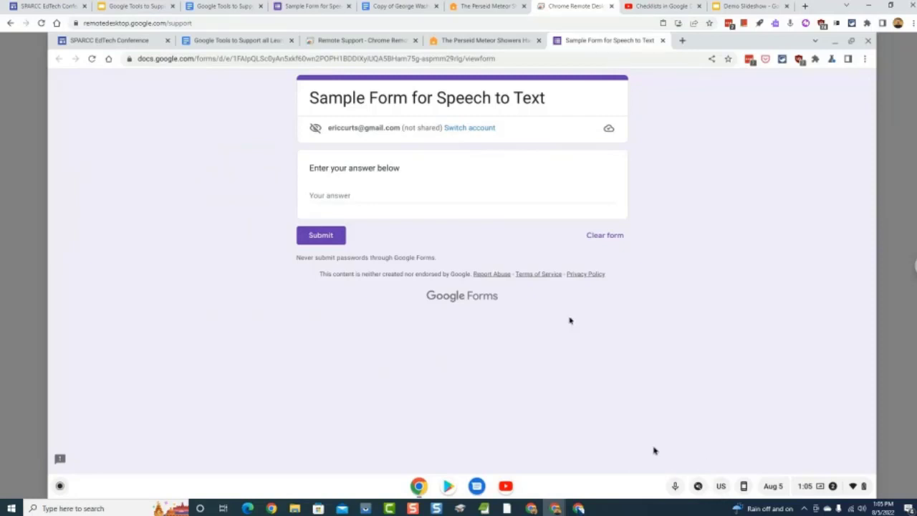
Step: Dictate a sentence about the Chromebook dictation tool into the remote form's answer field using the shelf mic
click(379, 195)
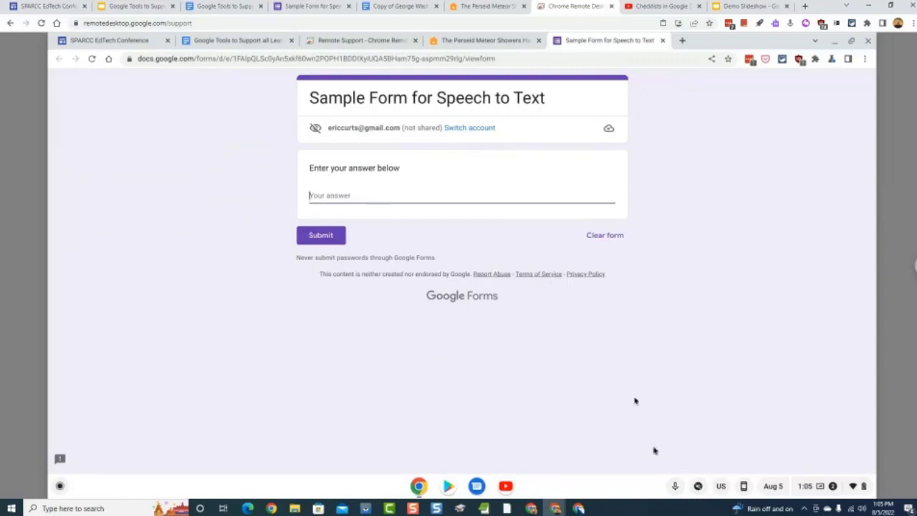
click(675, 486)
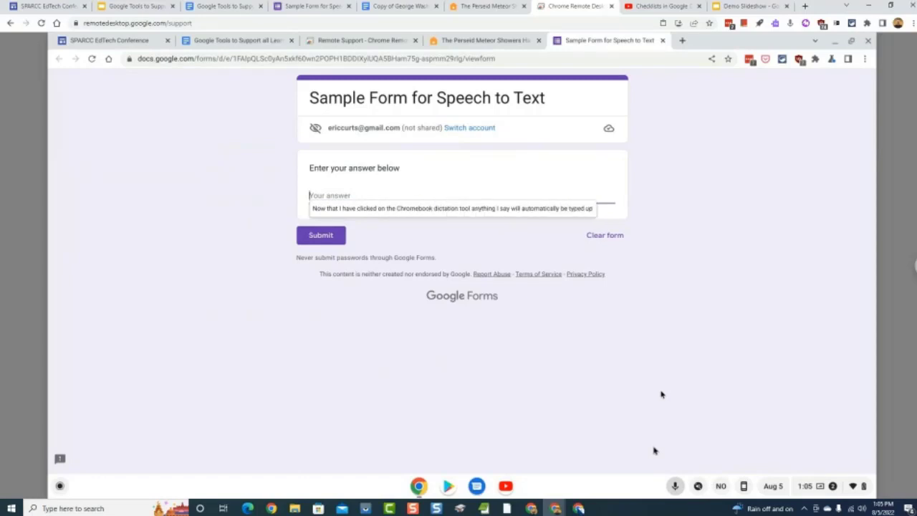
click(677, 485)
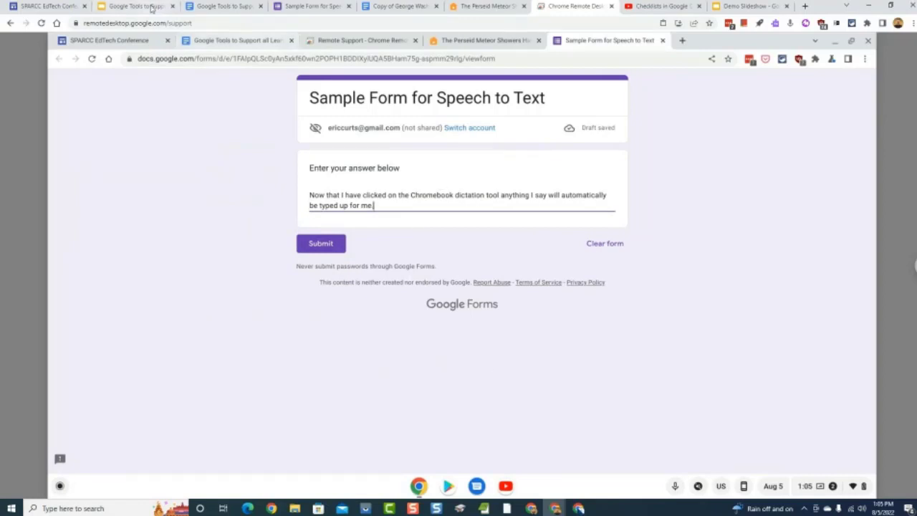
click(235, 7)
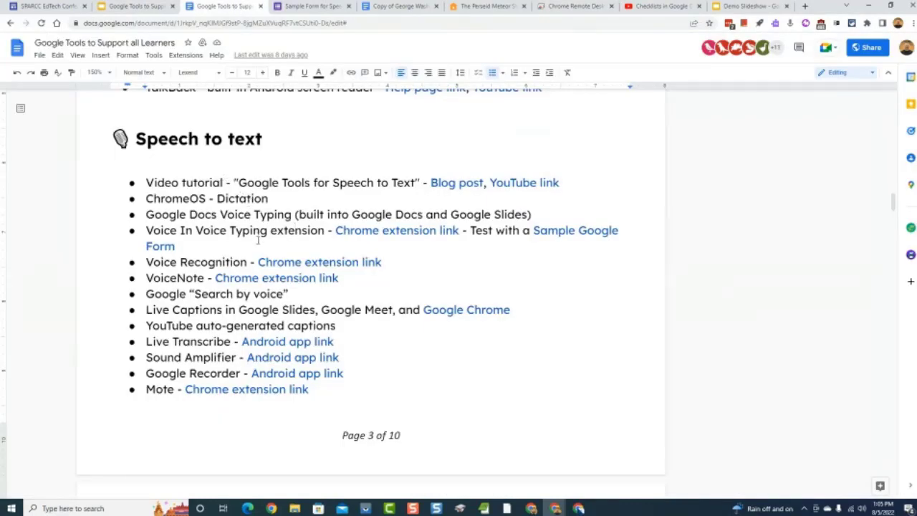
Step: Highlight the two caption bullet lines in the doc's Speech to text list, then deselect them
scroll(296, 232, down, 4)
scroll(255, 248, up, 4)
drag(172, 309, 343, 327)
click(342, 327)
drag(343, 325, 142, 311)
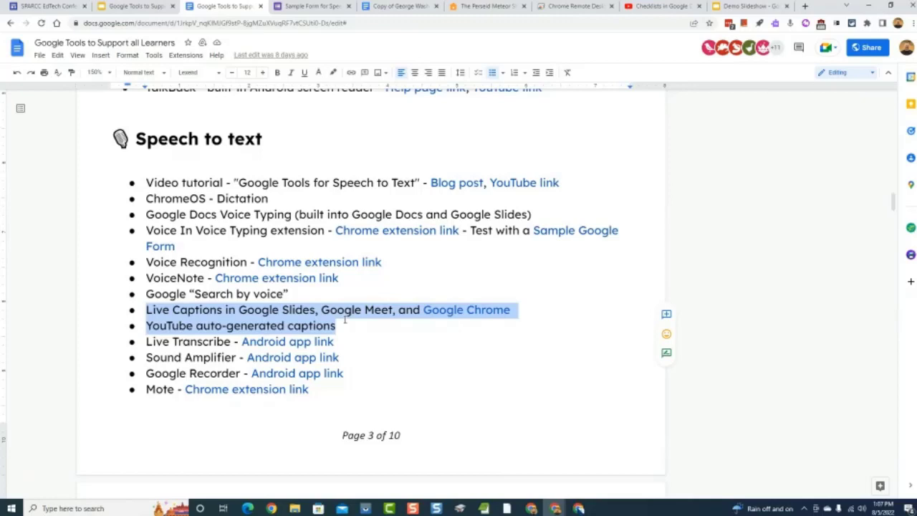
click(373, 309)
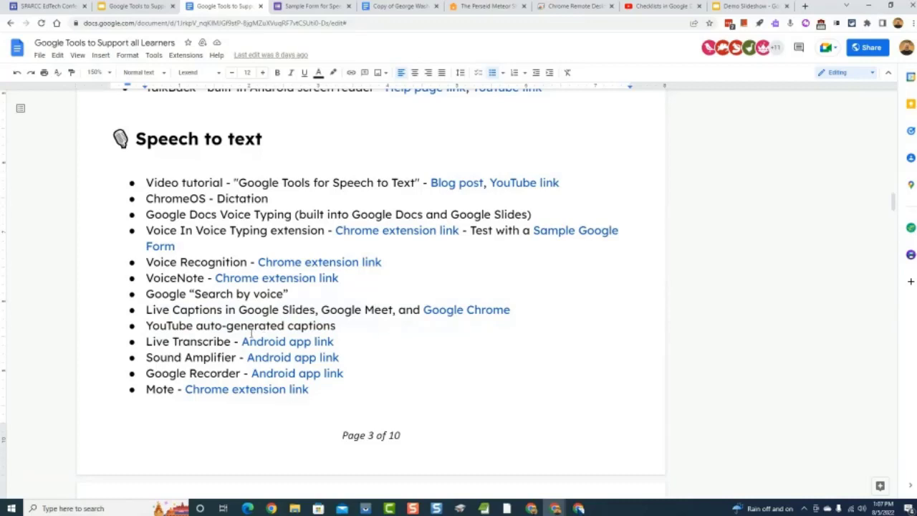
Step: Select the word 'Meet' and part of the Google Meet text, leaving the list unchanged
double_click(368, 312)
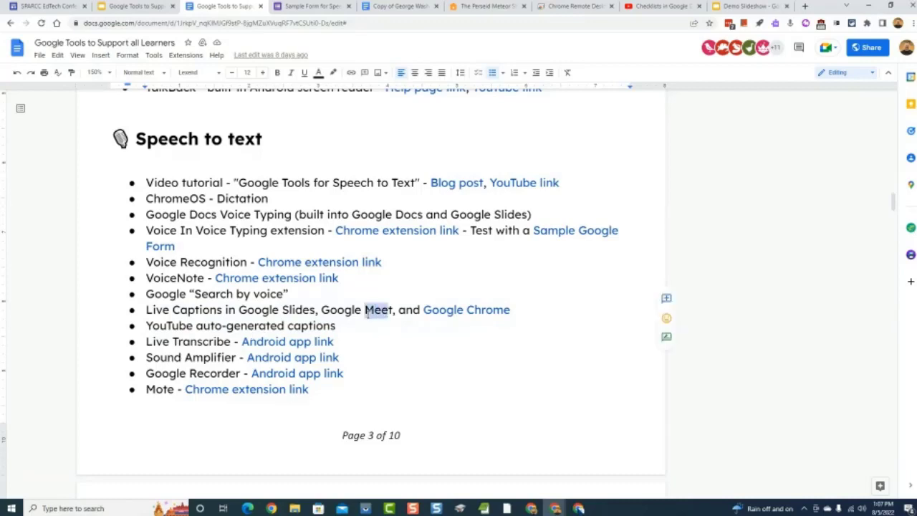
click(371, 328)
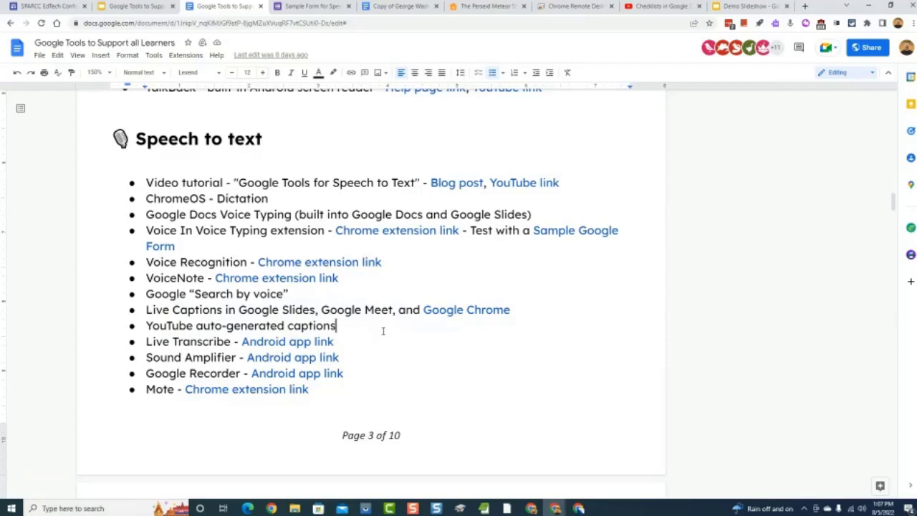
drag(343, 310, 365, 310)
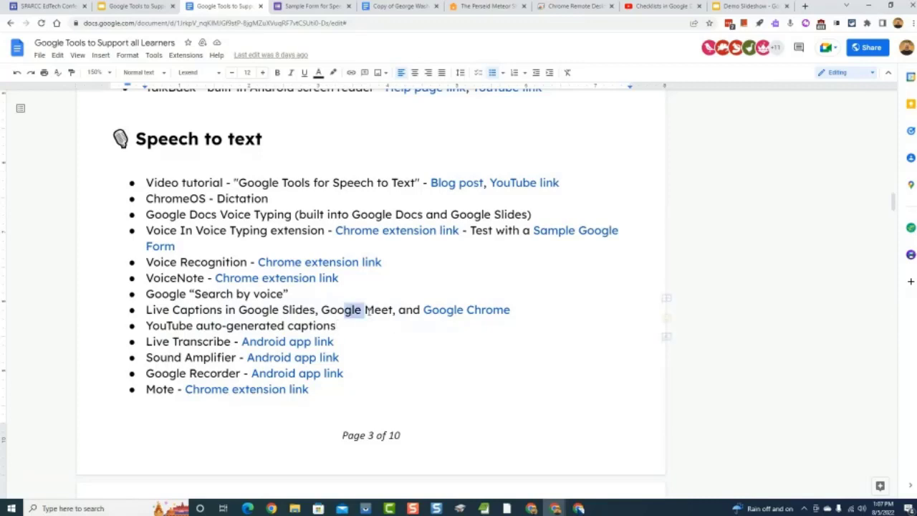
click(268, 310)
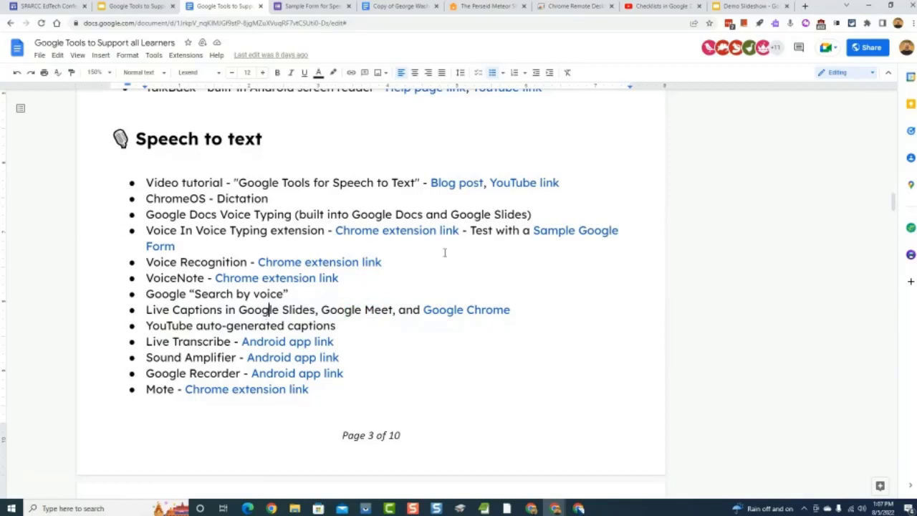
click(747, 6)
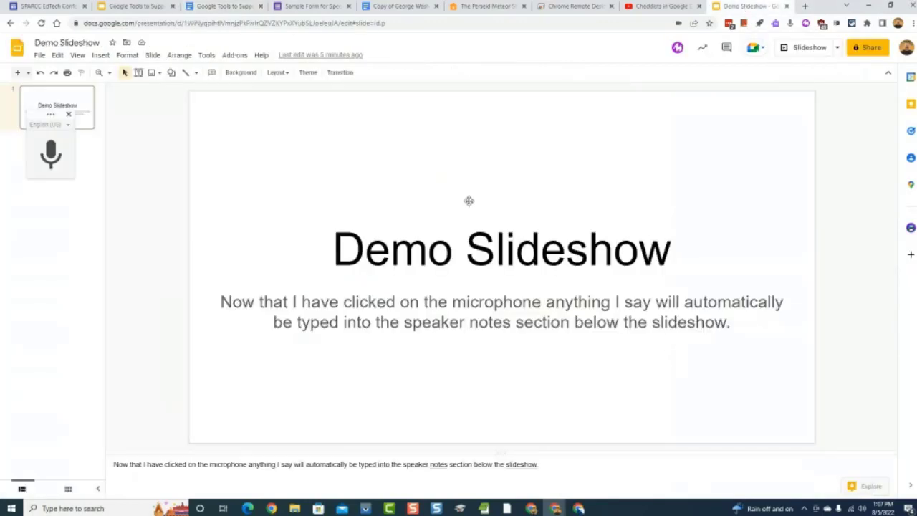
Step: Close the voice typing microphone widget and present the Demo Slideshow from its title slide
click(69, 114)
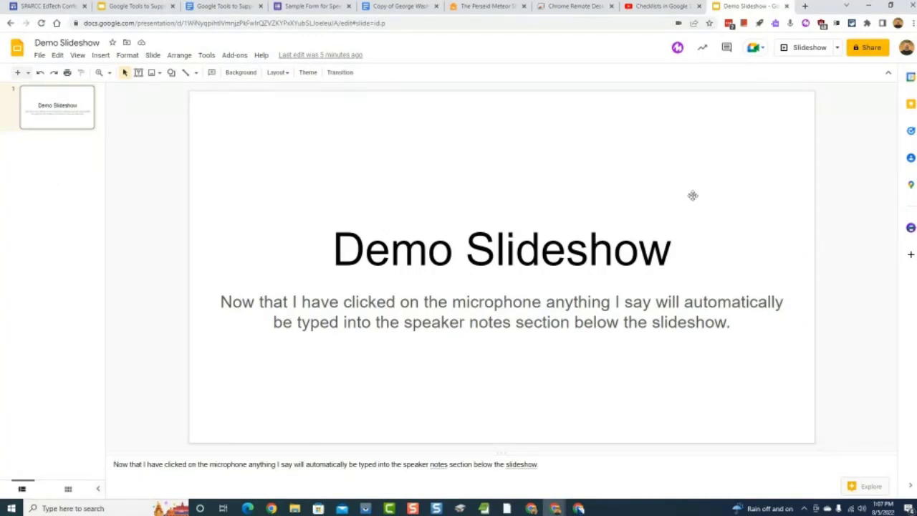
click(796, 50)
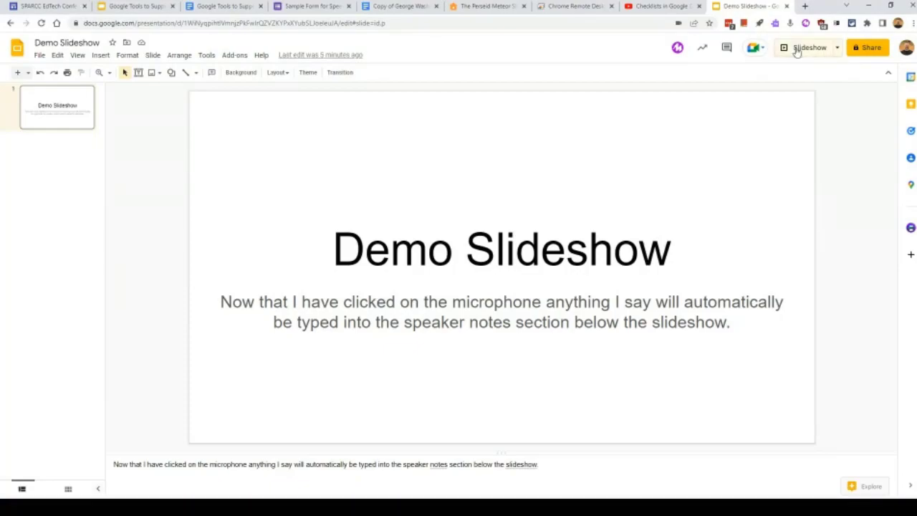